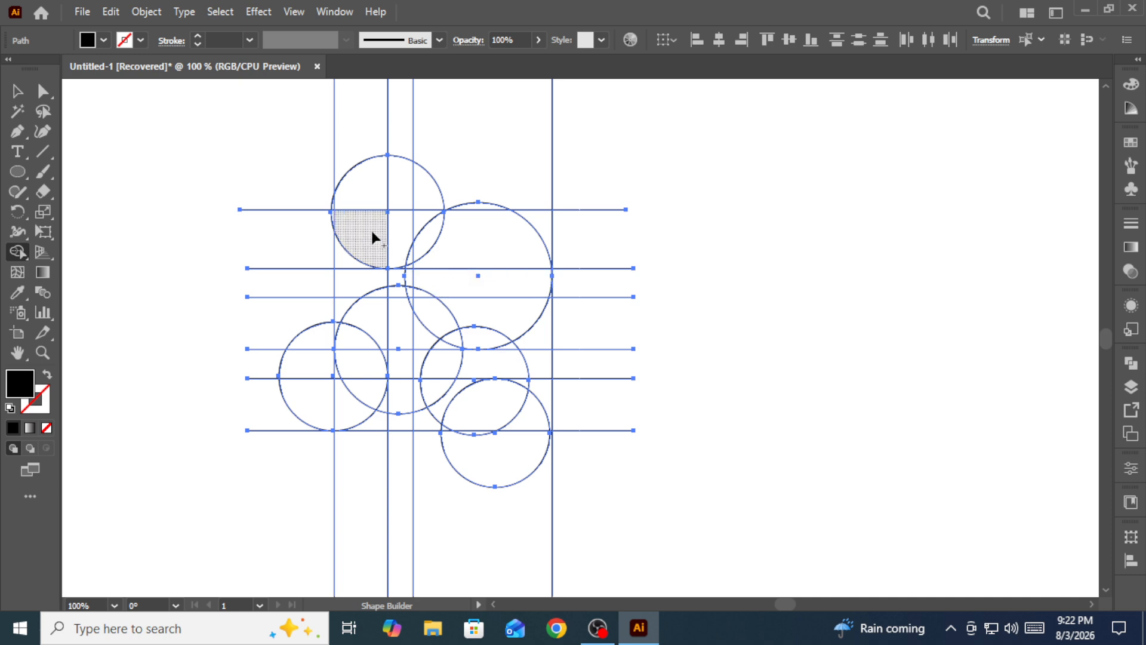
Step: Merge the regions of the upper bar into one black-filled shape with Shape Builder, including the gaps along its lower edge
mouse_move(381, 236)
left_mouse_down()
mouse_move(446, 256)
mouse_move(513, 256)
left_mouse_up()
scroll(405, 254, "up", 3)
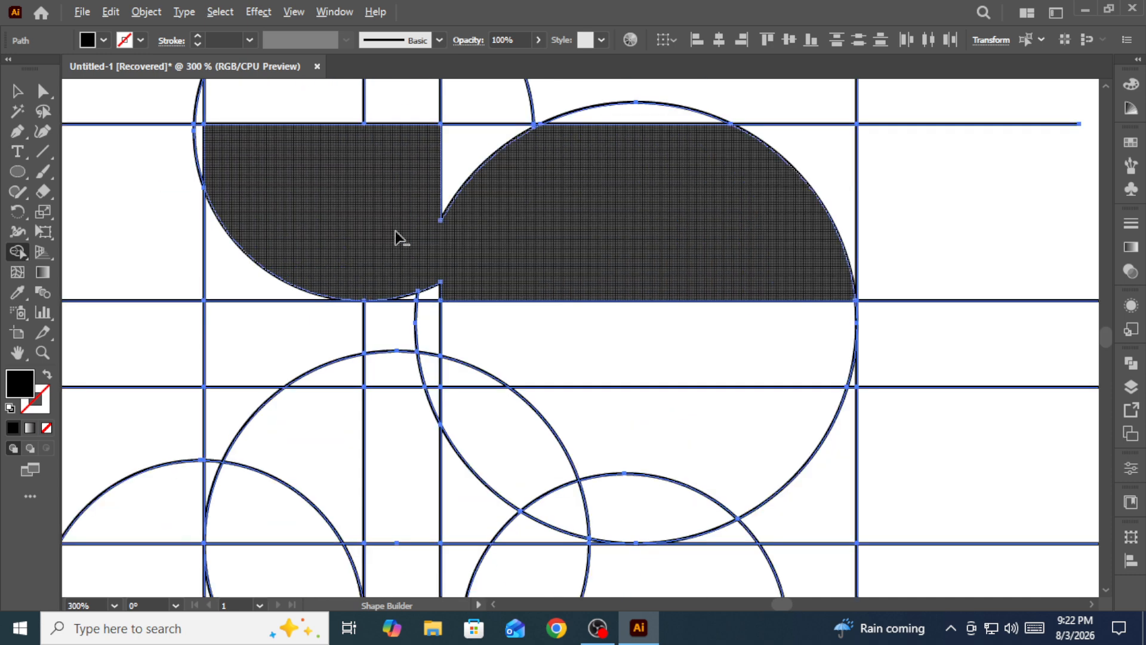
left_click_drag(402, 173, 481, 179)
scroll(429, 302, "up", 2)
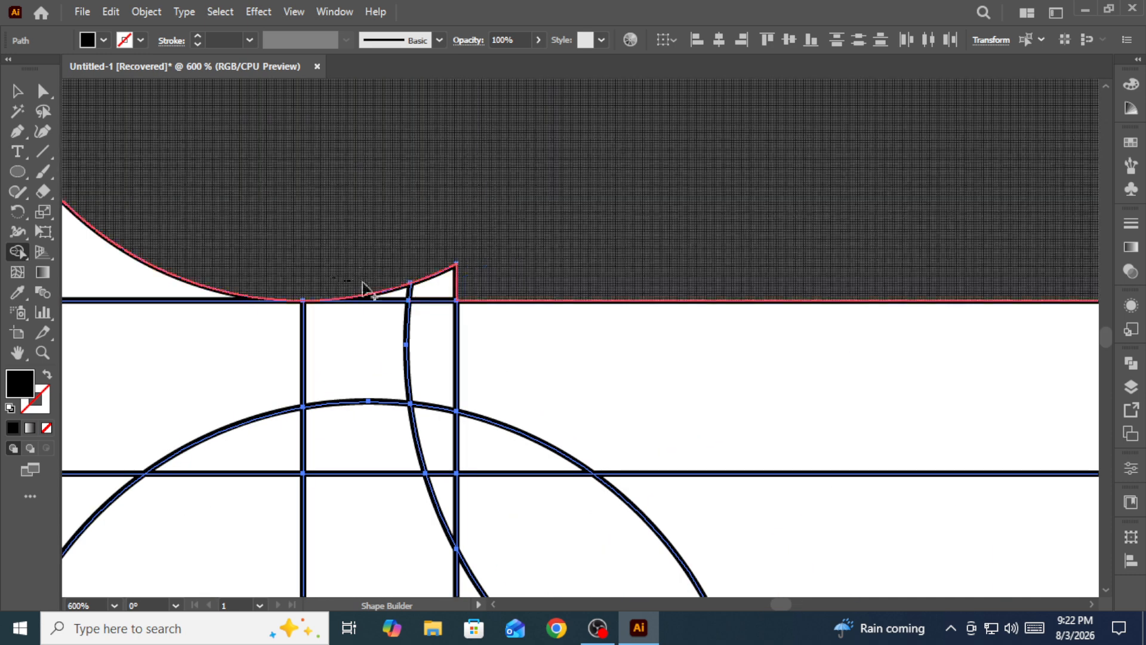
mouse_move(332, 278)
left_mouse_down()
mouse_move(486, 277)
mouse_move(432, 274)
left_mouse_up()
scroll(481, 271, "down", 3)
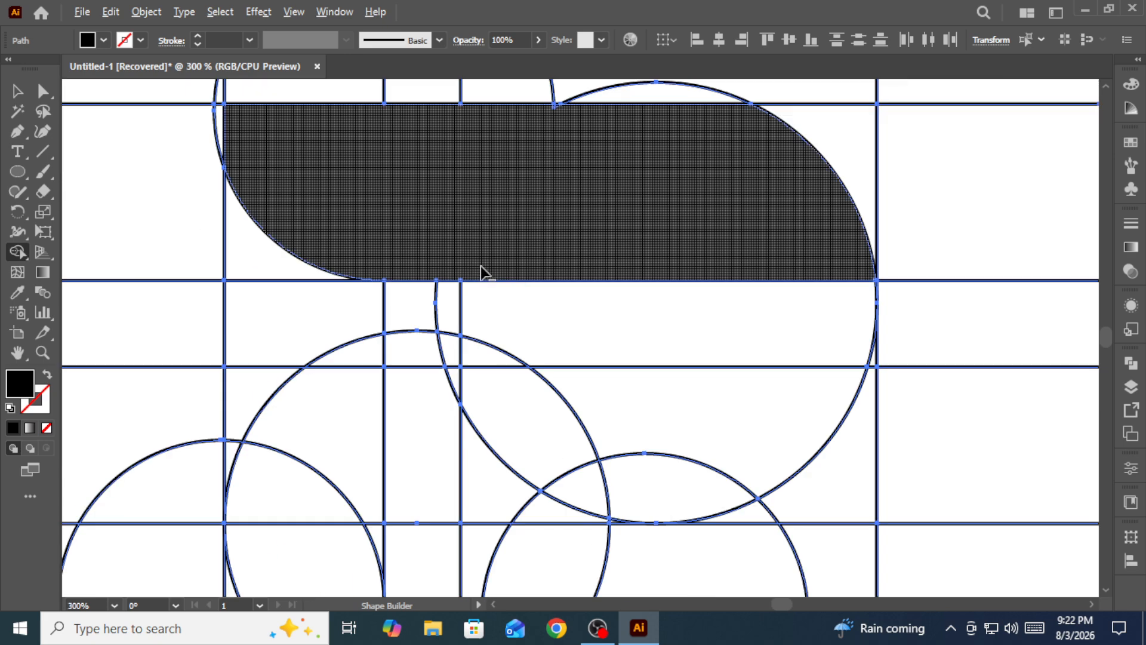
scroll(376, 454, "down", 1)
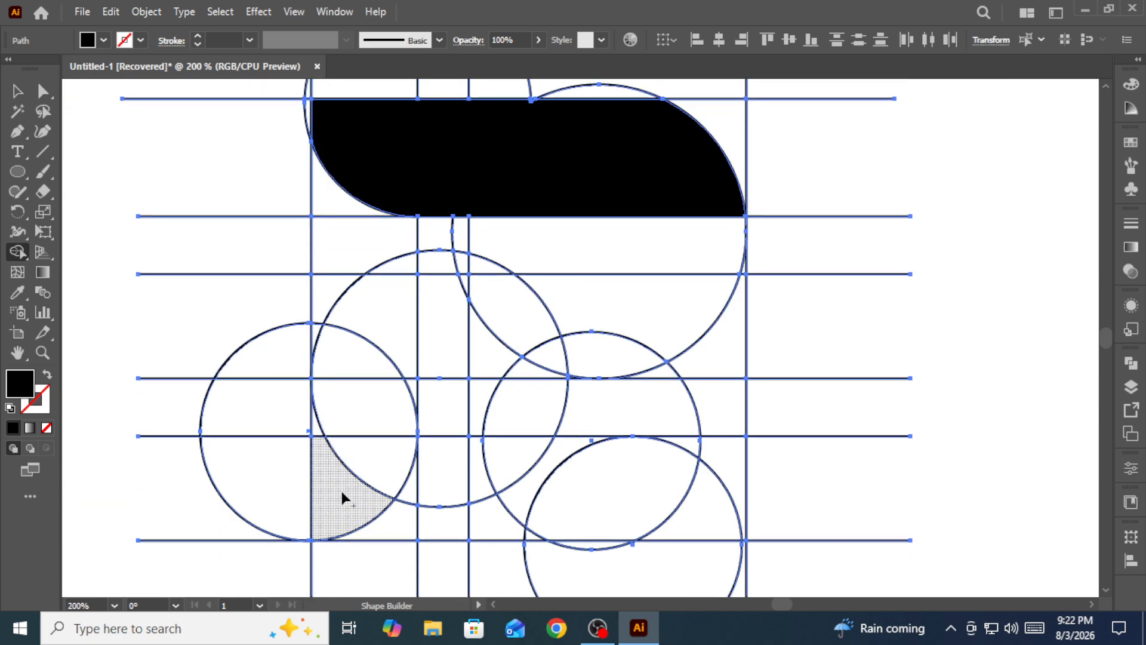
Step: Merge the middle band and its downward leg into one black shape with Shape Builder, absorbing the notches along the inner edges
mouse_move(341, 490)
left_mouse_down()
mouse_move(358, 329)
mouse_move(386, 309)
mouse_move(447, 300)
mouse_move(661, 366)
left_mouse_up()
left_click(614, 350)
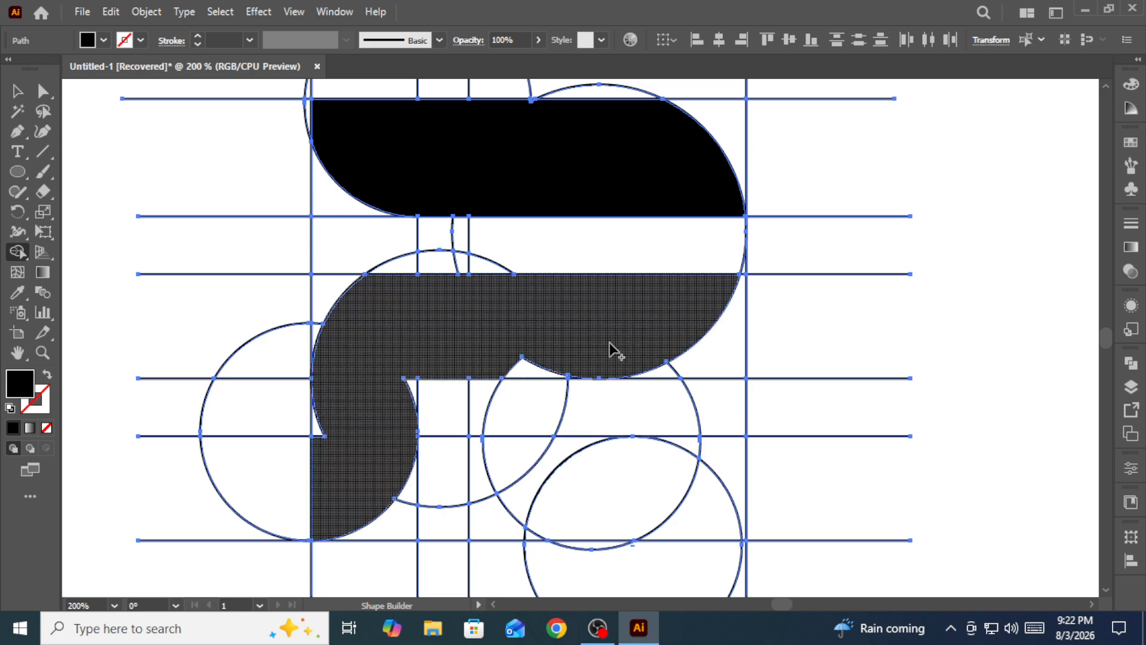
scroll(456, 309, "down", 3)
scroll(456, 309, "up", 2)
scroll(298, 394, "down", 1)
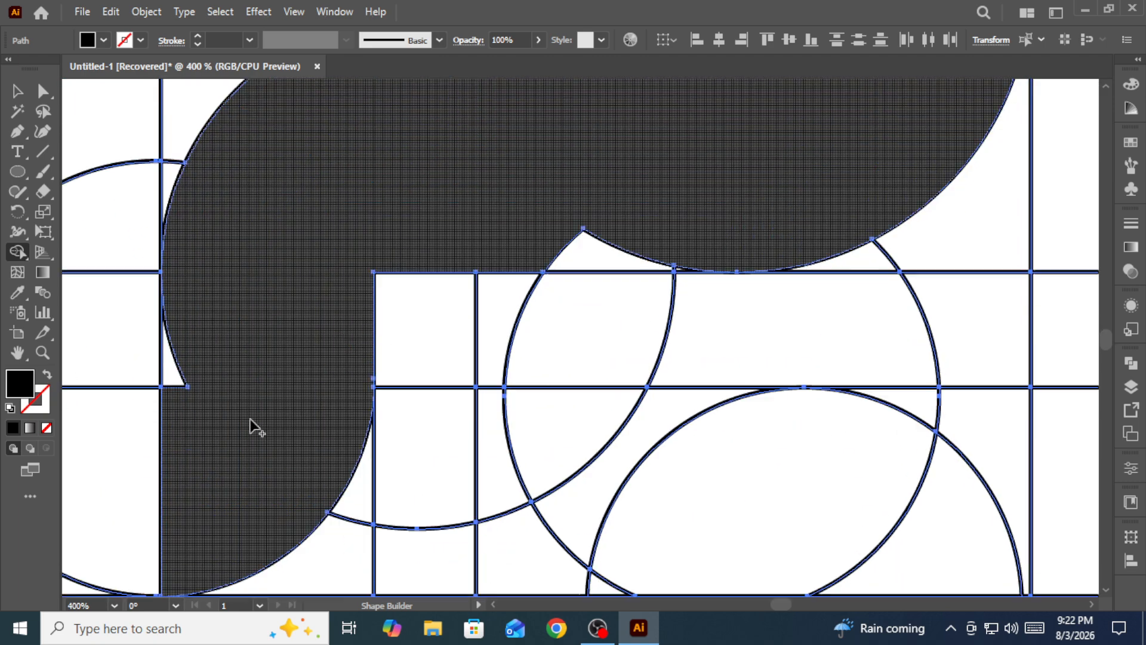
scroll(589, 217, "up", 2)
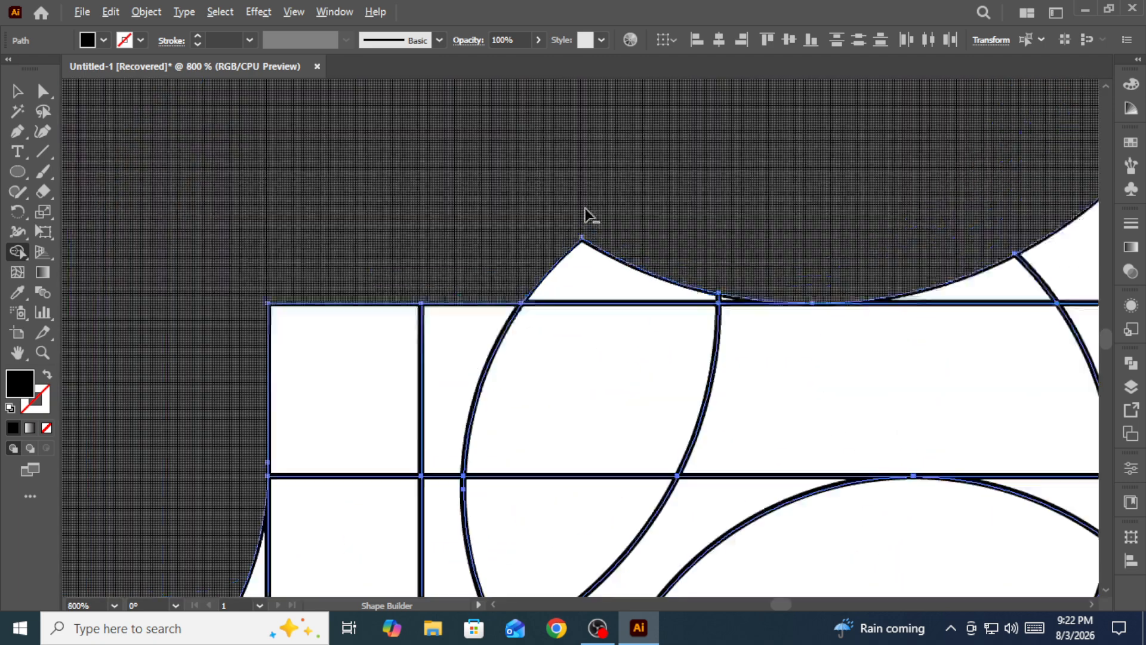
left_click(601, 283)
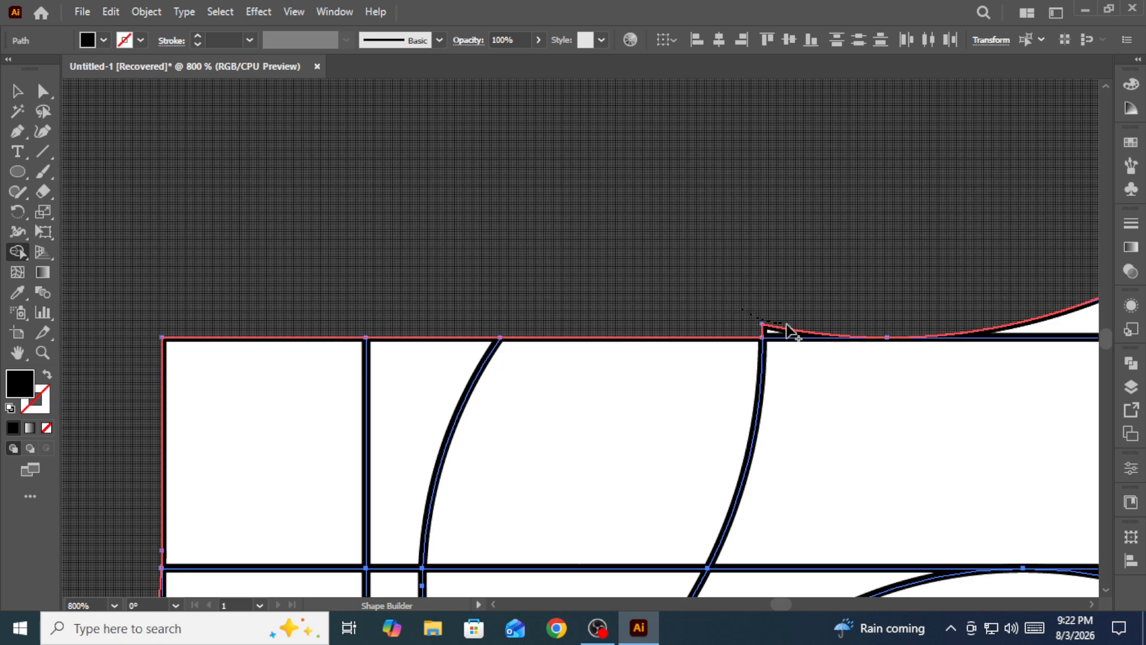
scroll(746, 328, "down", 2)
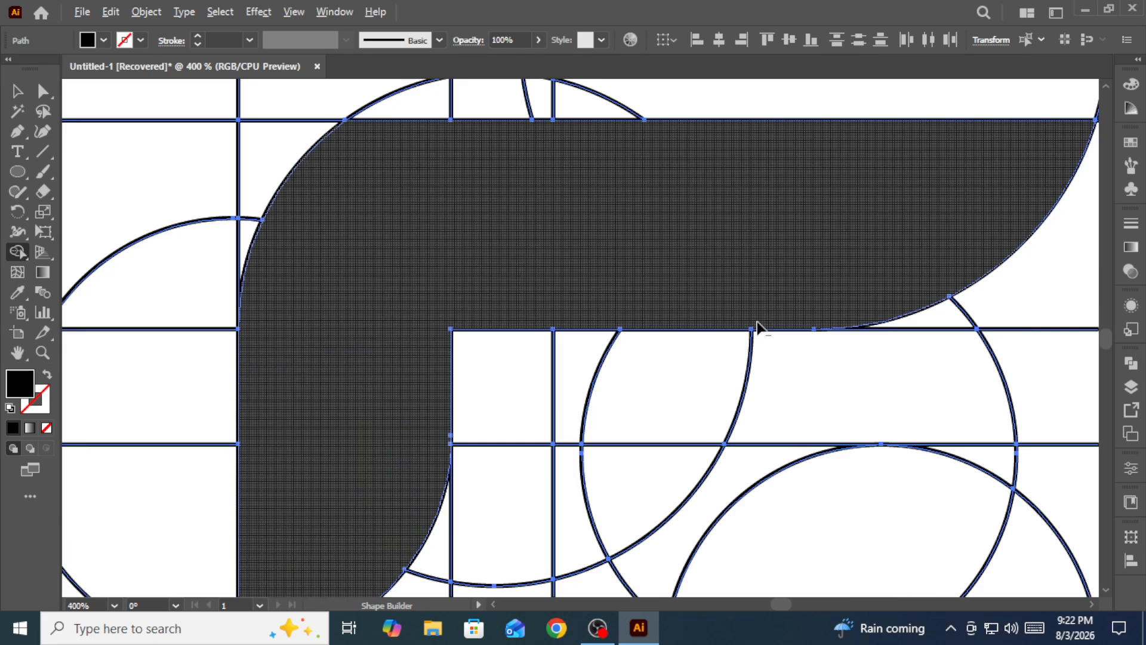
Step: Merge the regions between the two small lower circles into one black curved leg with Shape Builder
scroll(756, 328, "down", 2)
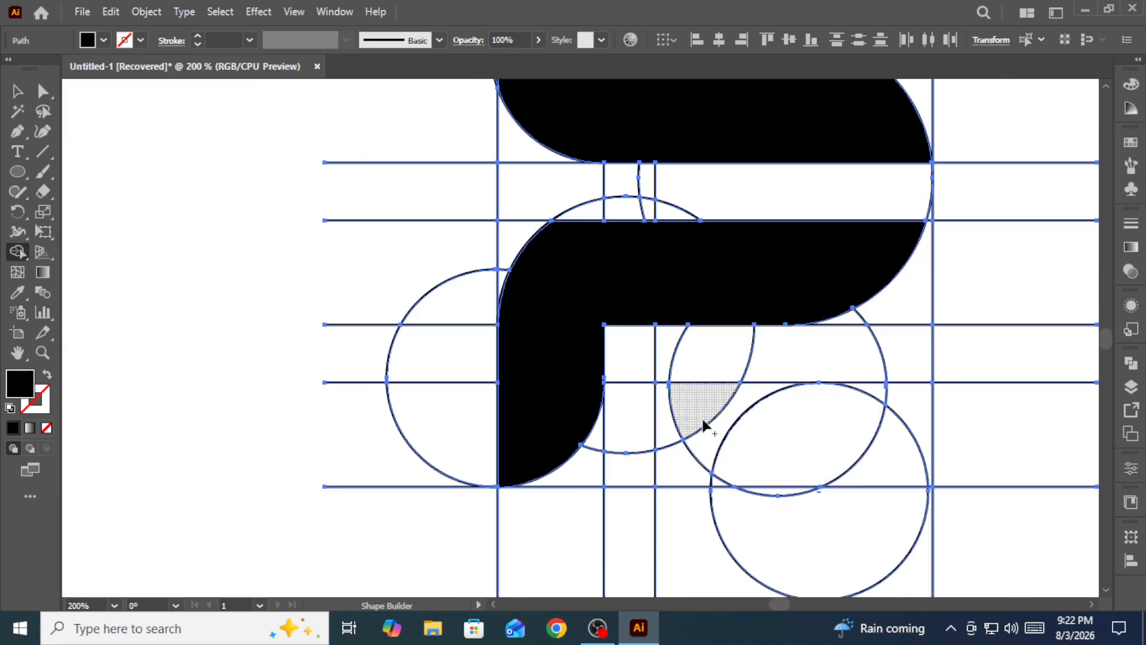
mouse_move(703, 424)
left_mouse_down()
mouse_move(895, 473)
mouse_move(865, 476)
left_mouse_up()
scroll(764, 425, "up", 3)
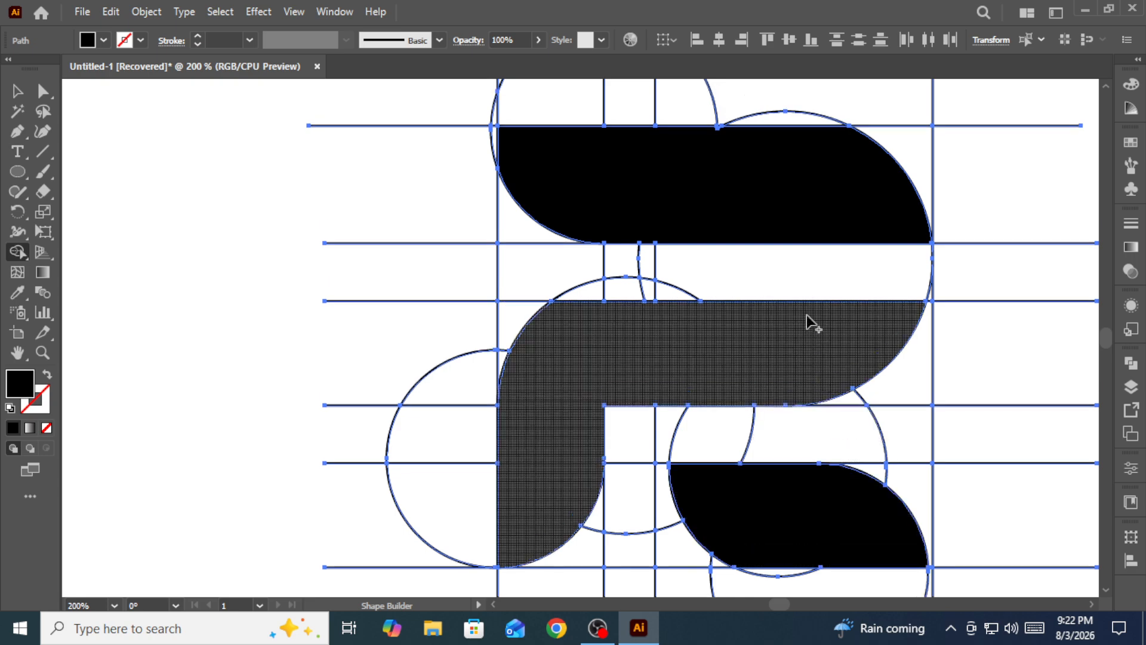
Step: Merge the tiny leftover notch on the upper bar's top edge, where the two circles meet, into the bar
scroll(716, 213, "up", 2)
scroll(550, 276, "up", 4)
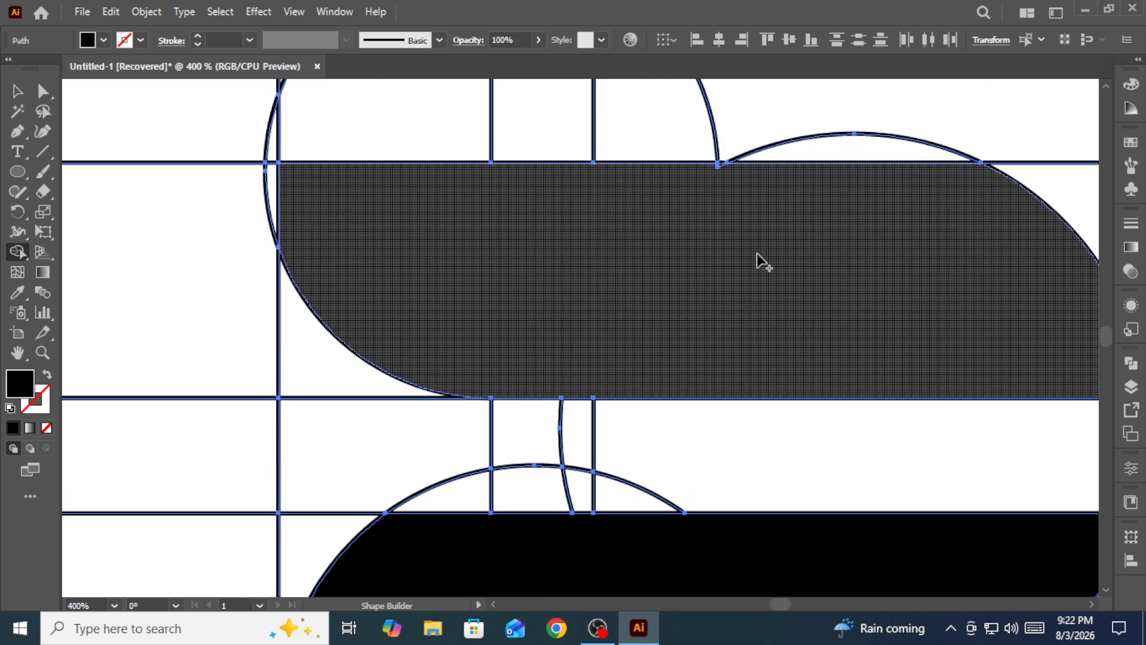
scroll(722, 179, "up", 4)
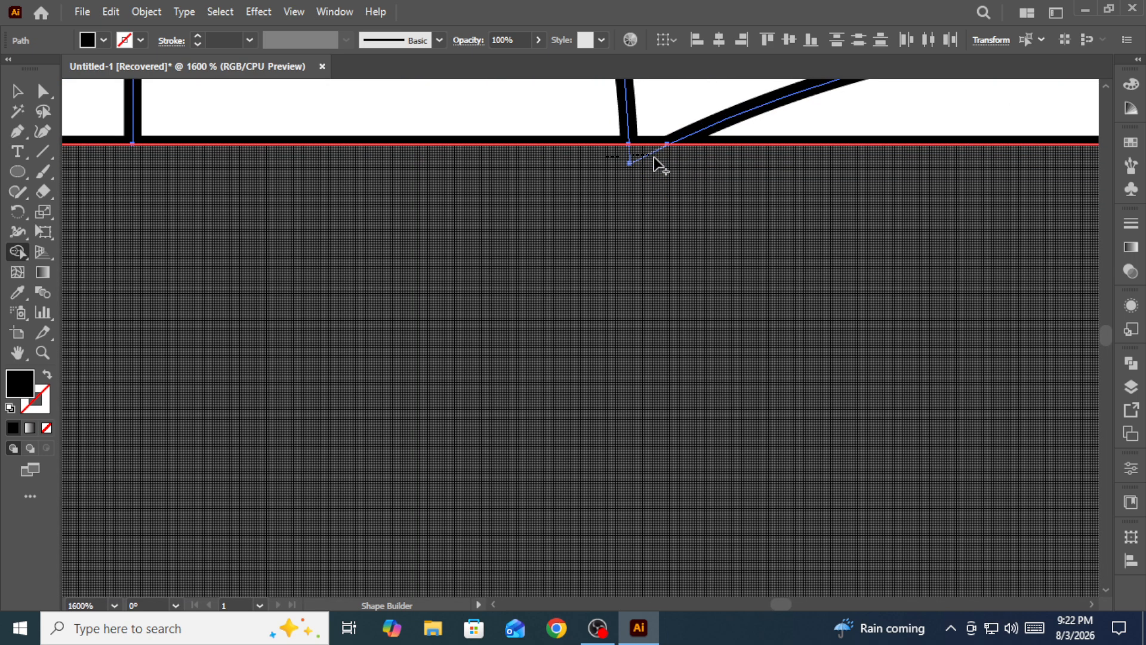
scroll(596, 261, "down", 4)
scroll(597, 266, "down", 3)
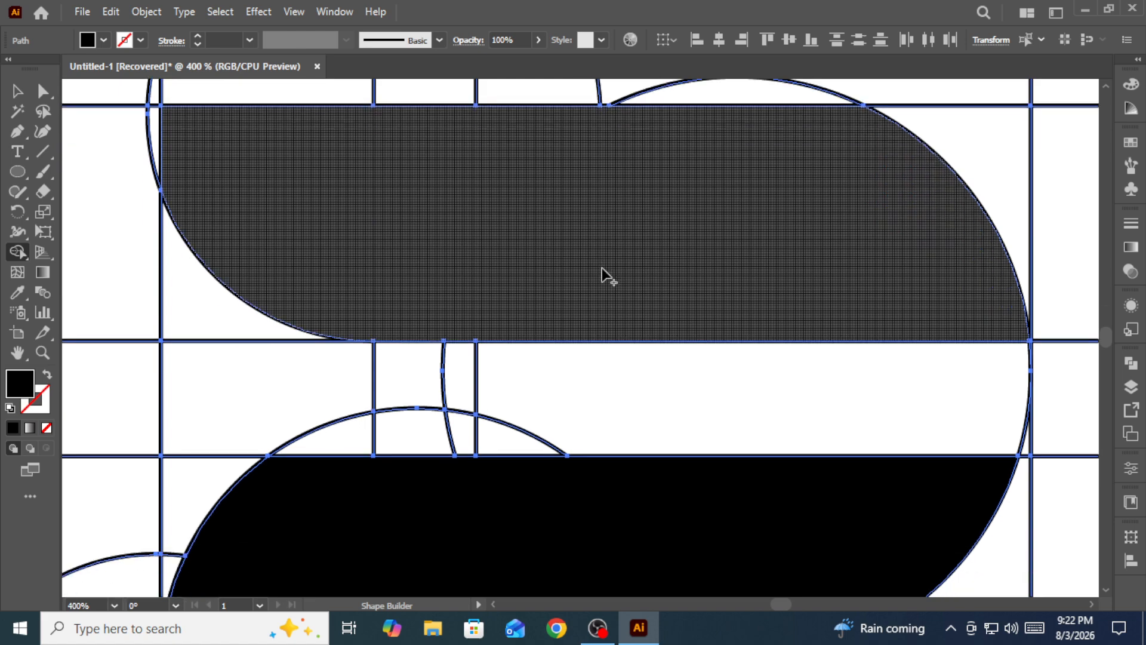
Step: Examine the edges of the upper bar and the middle shape up close for unmerged gaps
scroll(603, 277, "down", 1)
scroll(602, 277, "down", 2)
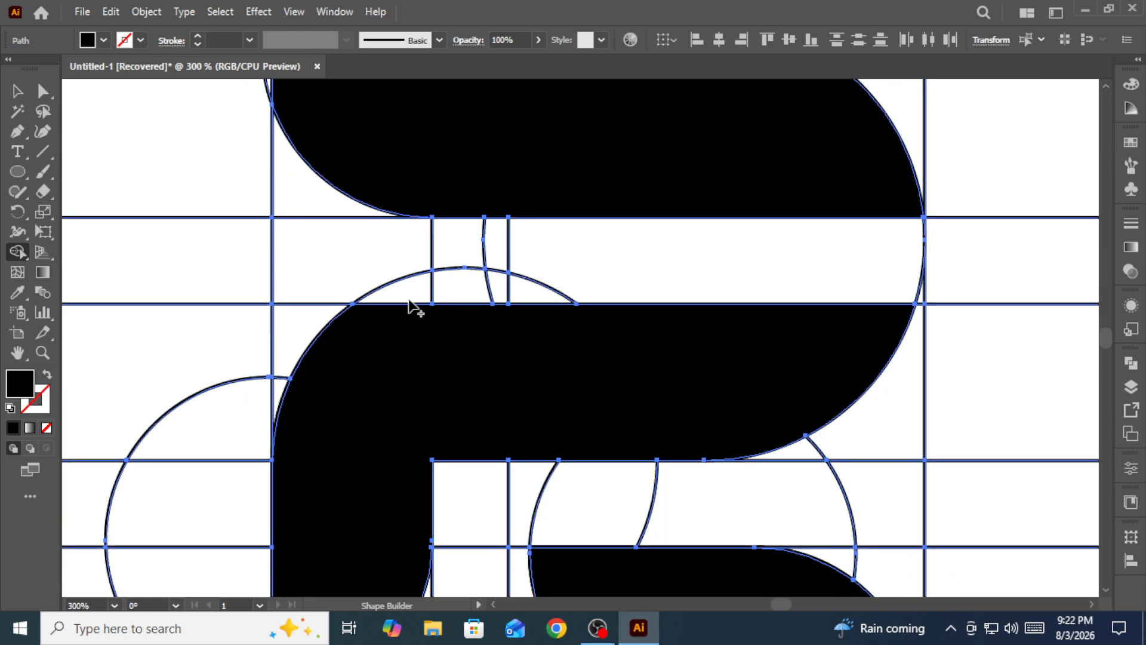
scroll(312, 396, "down", 1)
scroll(292, 316, "up", 3)
scroll(290, 313, "up", 1)
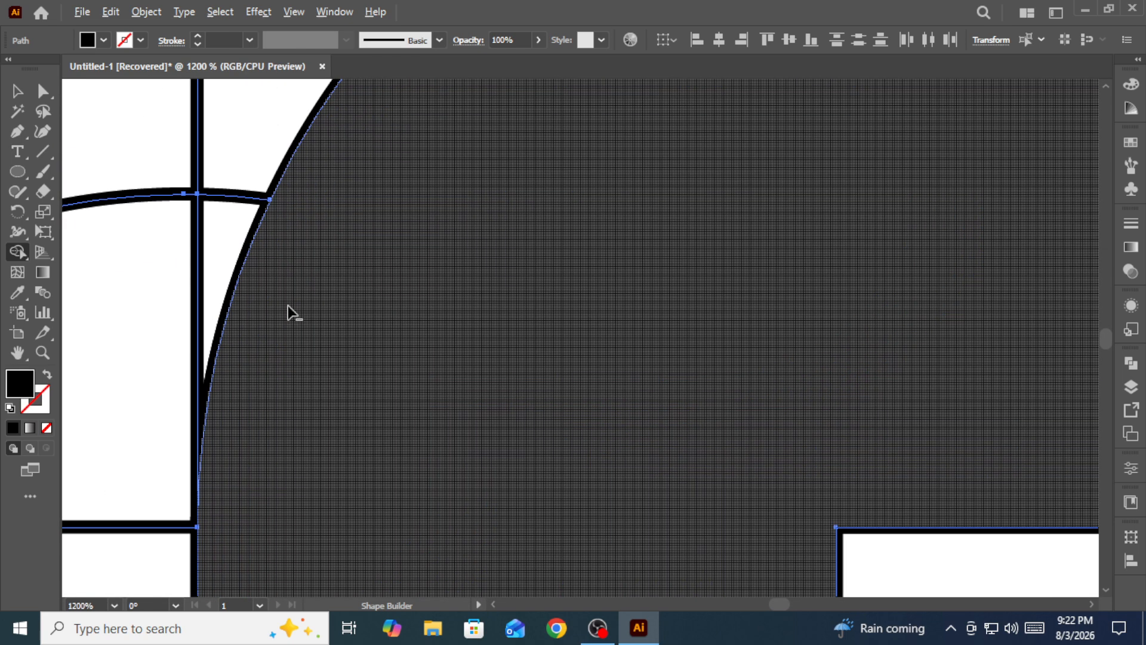
scroll(310, 315, "down", 7)
left_click(355, 315)
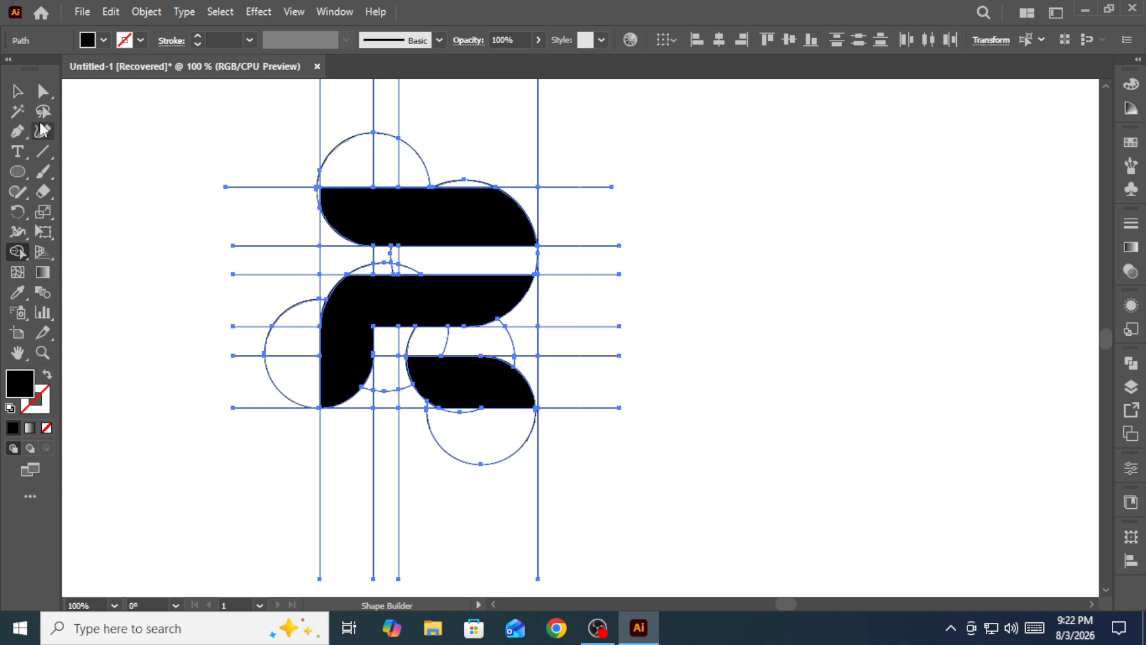
left_click(23, 112)
left_click(323, 258)
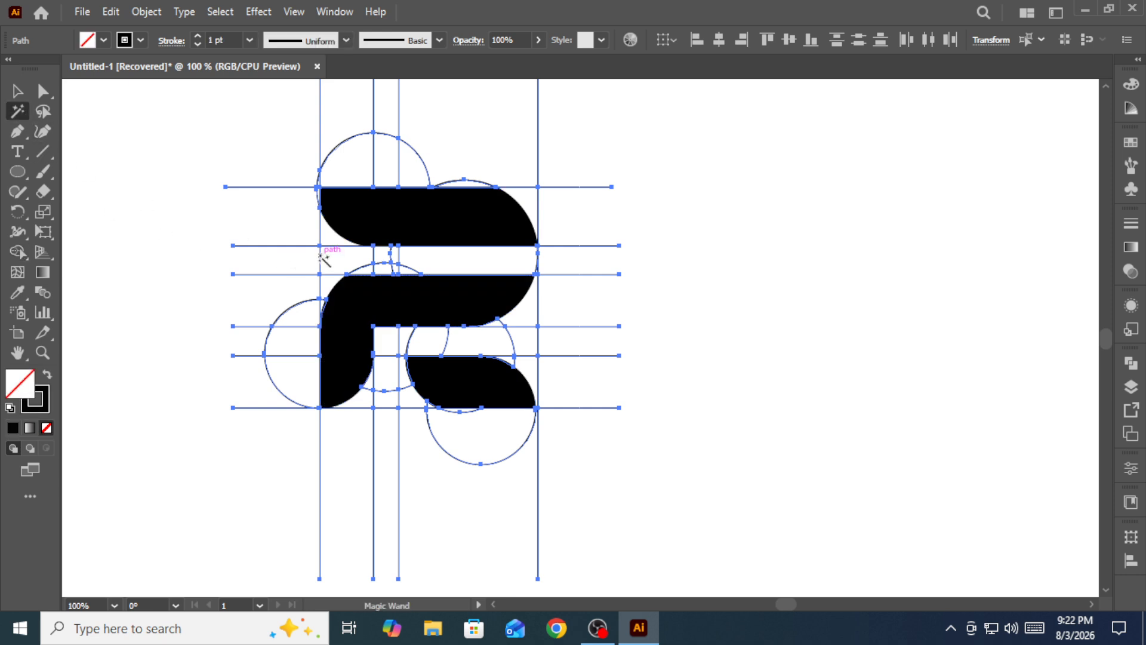
key("Delete")
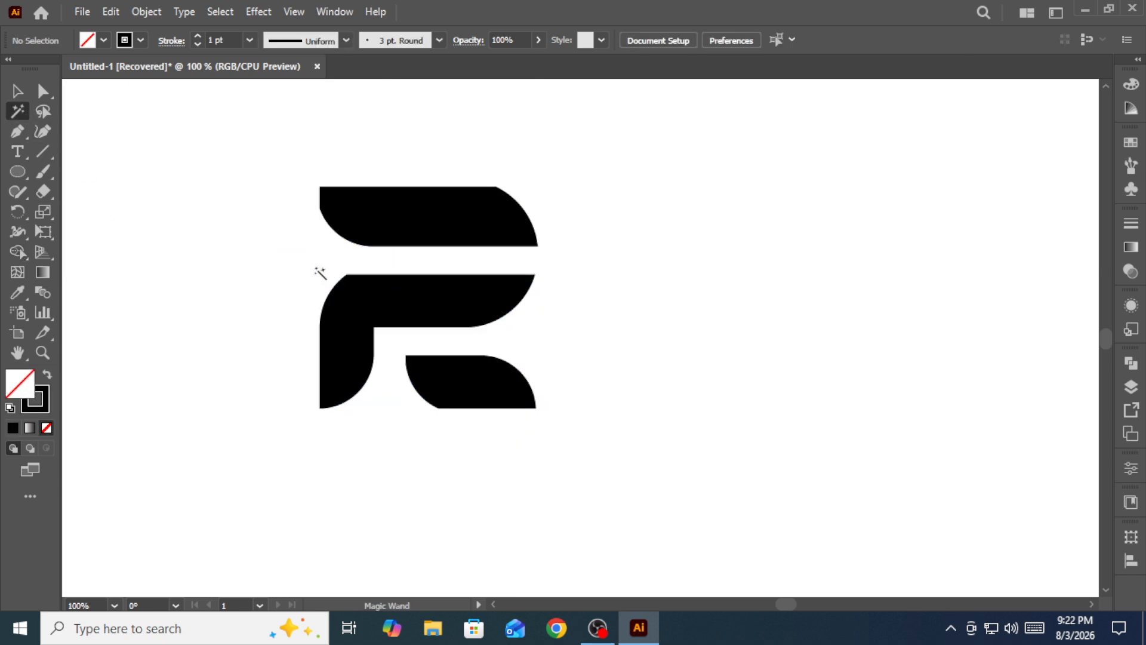
key("ctrl+z")
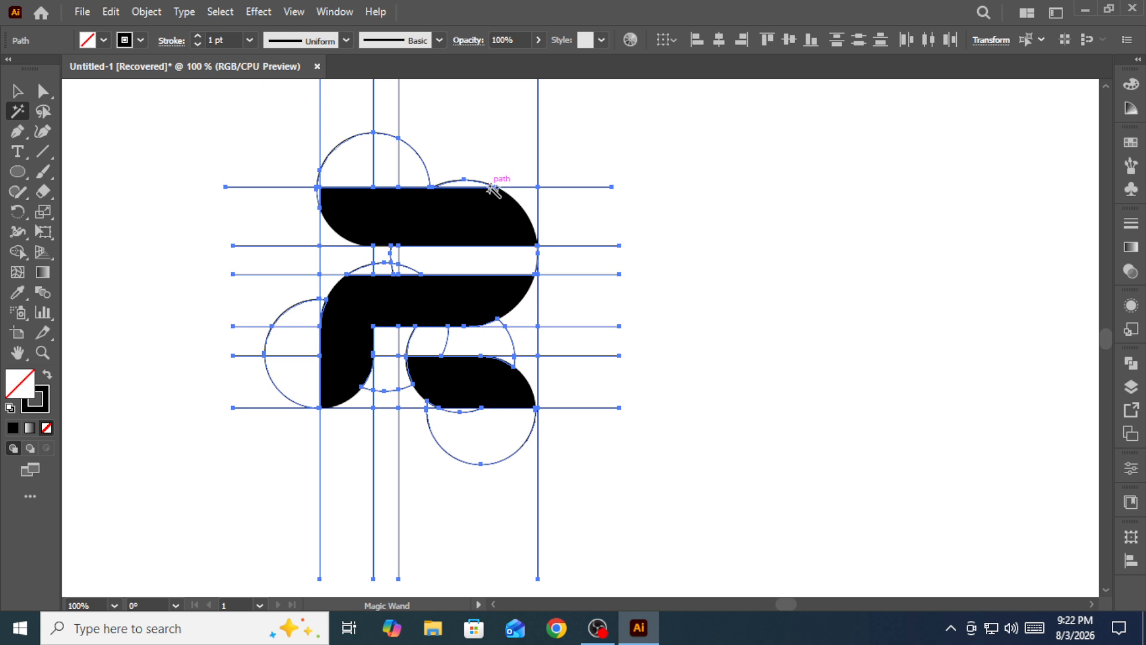
scroll(493, 189, "up", 4)
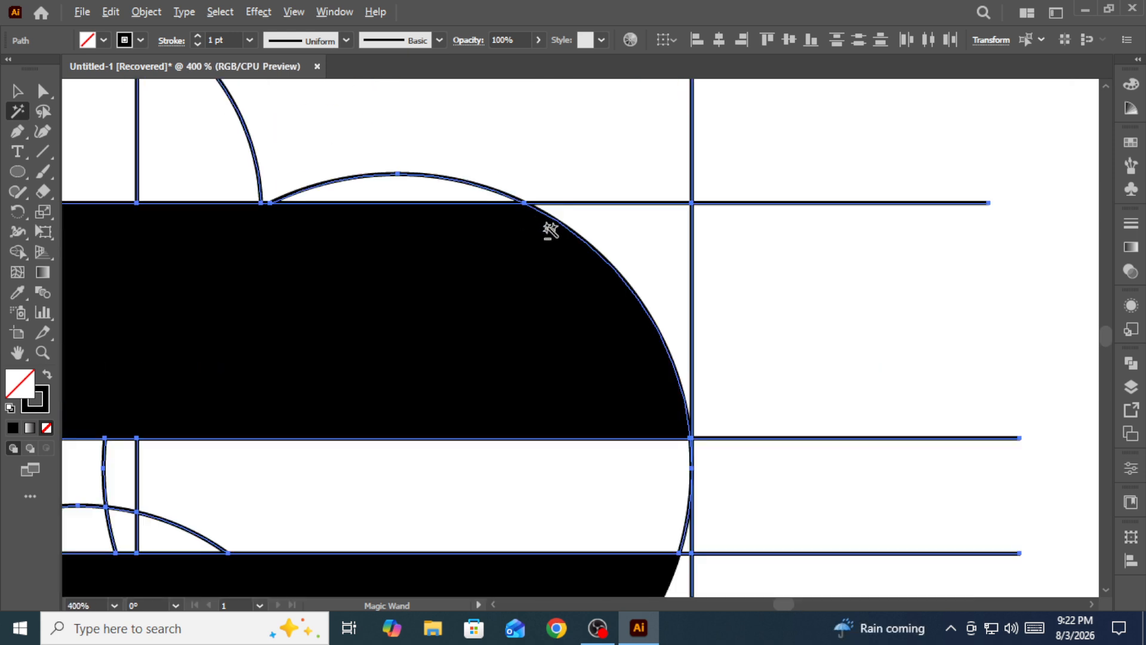
scroll(550, 230, "down", 4)
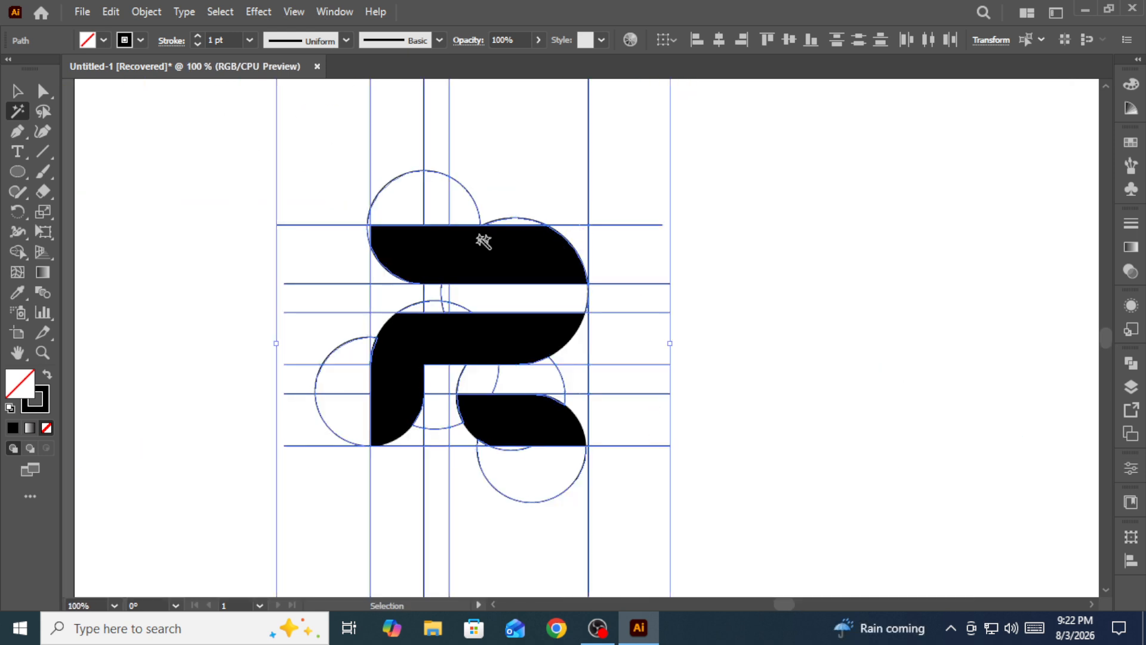
left_click(425, 209)
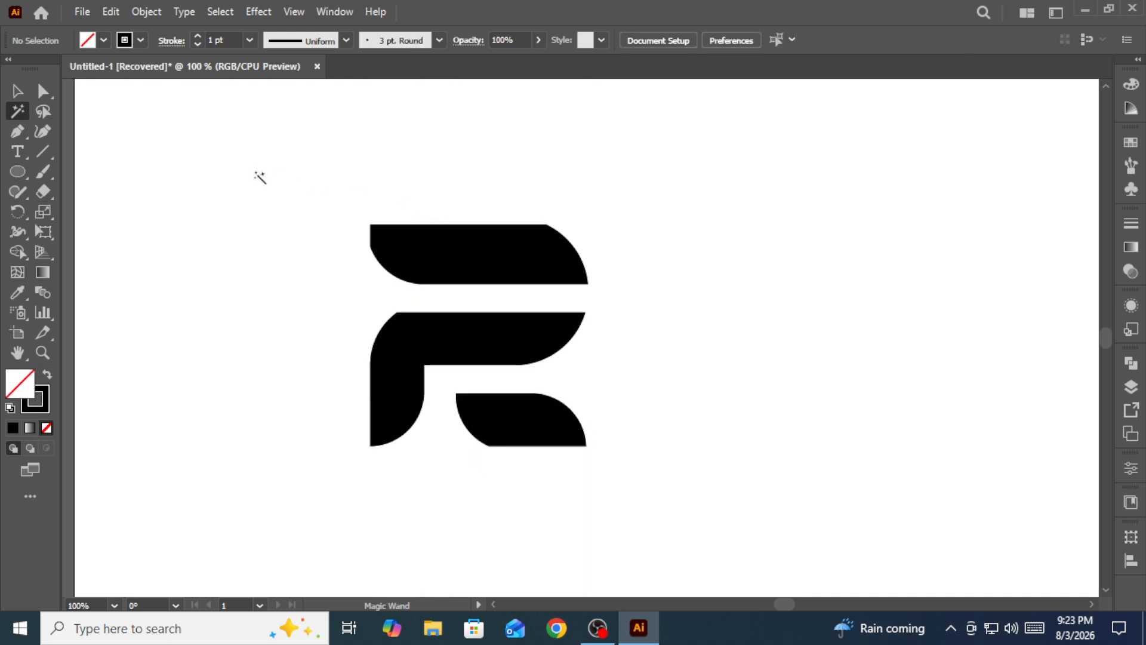
Step: With all paths selected, set a black fill without stroke and merge the narrow sliver at the upper bar's left end into the bar with Shape Builder
key("ctrl+a")
left_click(17, 252)
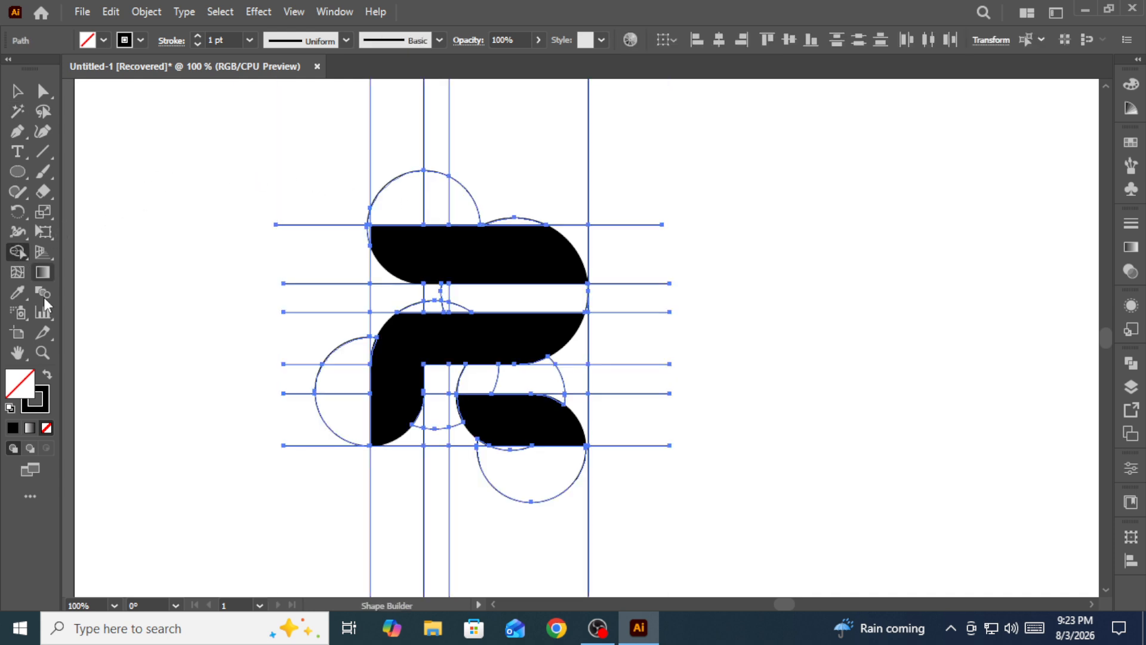
left_click(47, 374)
scroll(412, 260, "up", 3)
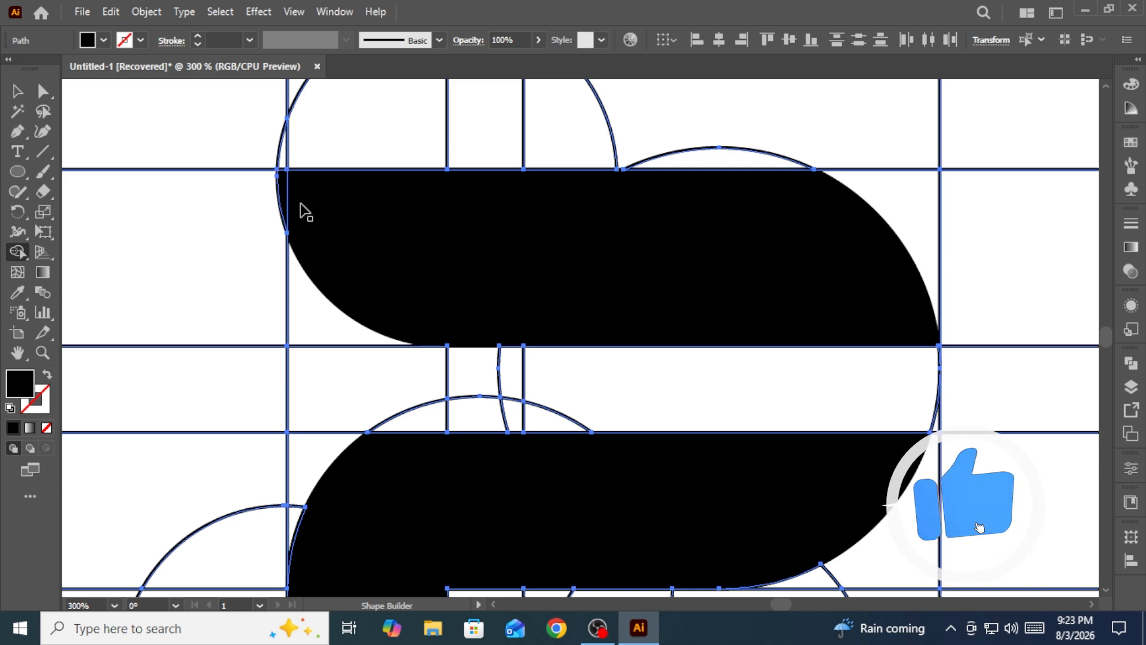
scroll(366, 221, "down", 2)
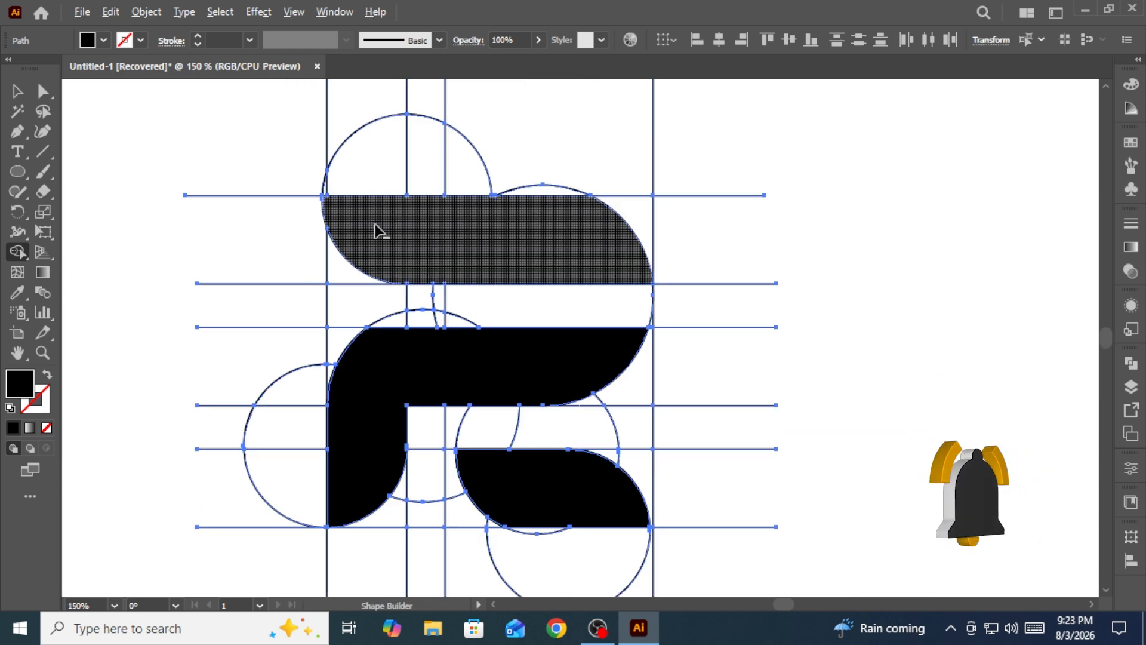
Step: Select all leftover construction circles and lines with the Magic Wand and delete them, keeping only the black shapes
scroll(478, 248, "down", 2)
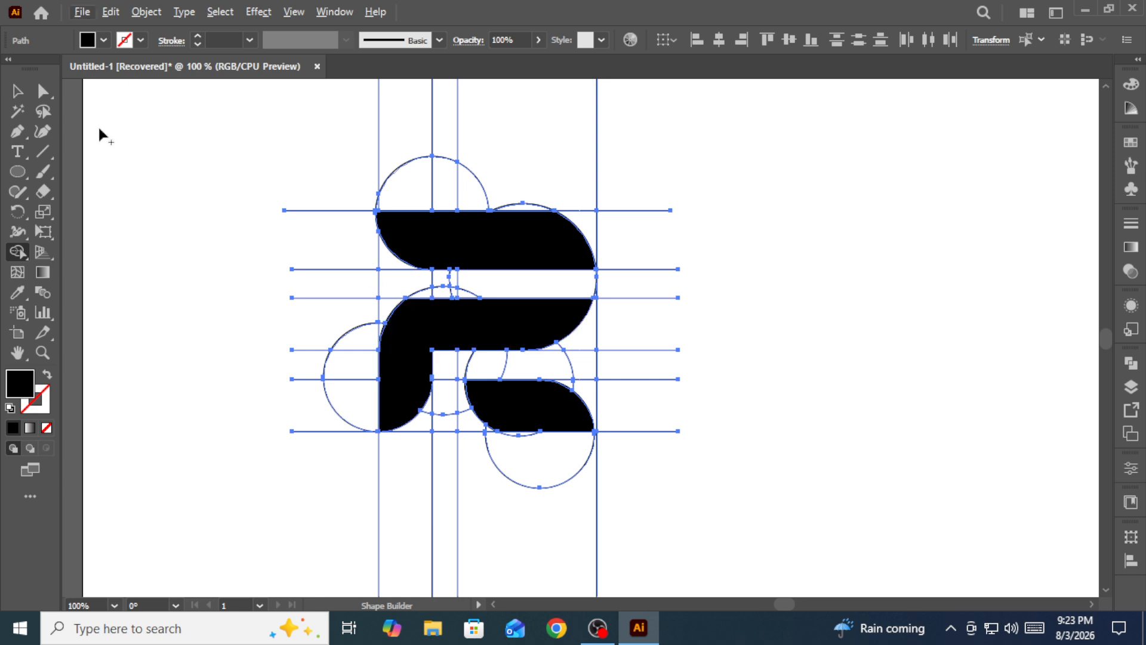
left_click(17, 111)
left_click(433, 145)
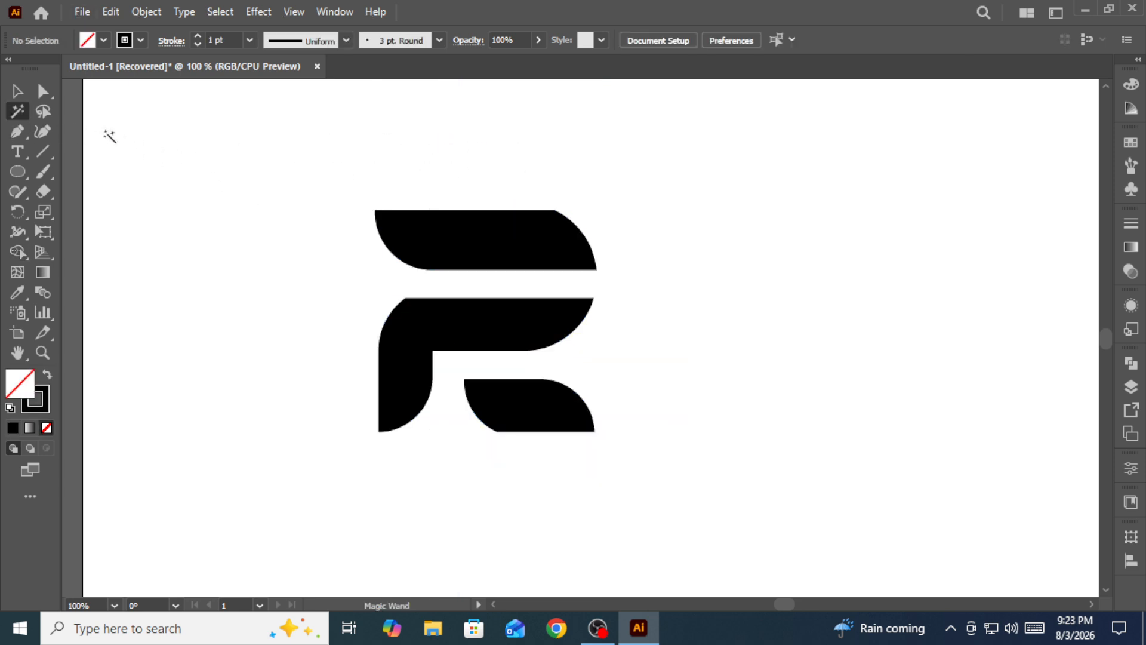
Step: Select all three black shapes and set their stroke weight to 5 pt
left_click(17, 91)
left_click_drag(267, 153, 716, 475)
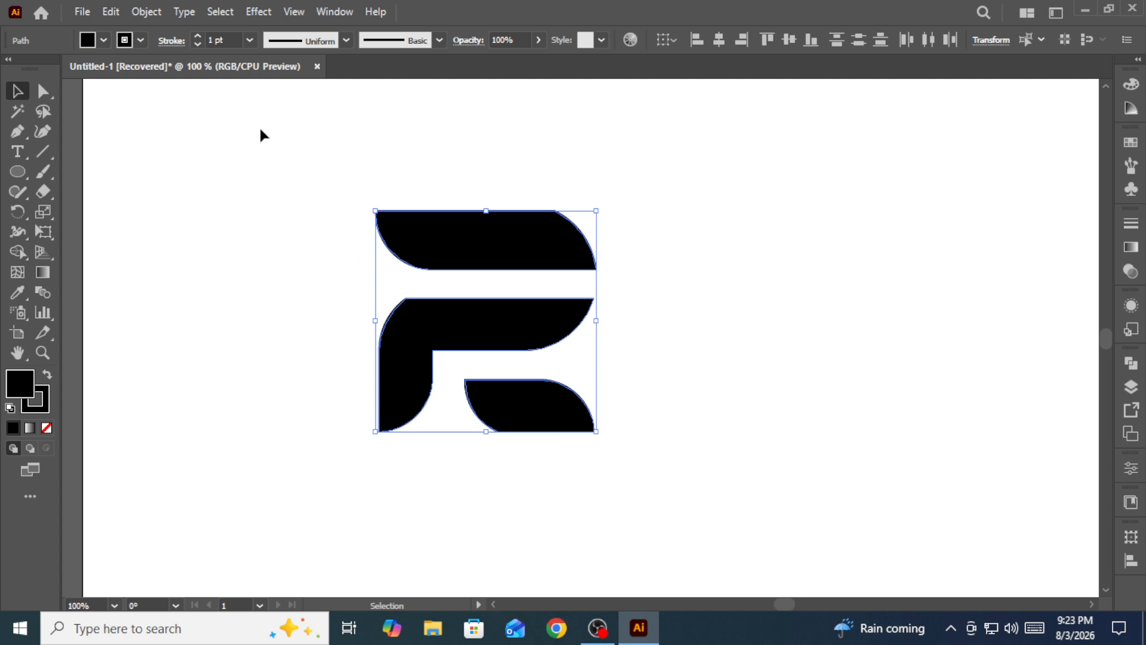
left_click(233, 40)
key("Up")
key("Up")
key("Up")
key("Up")
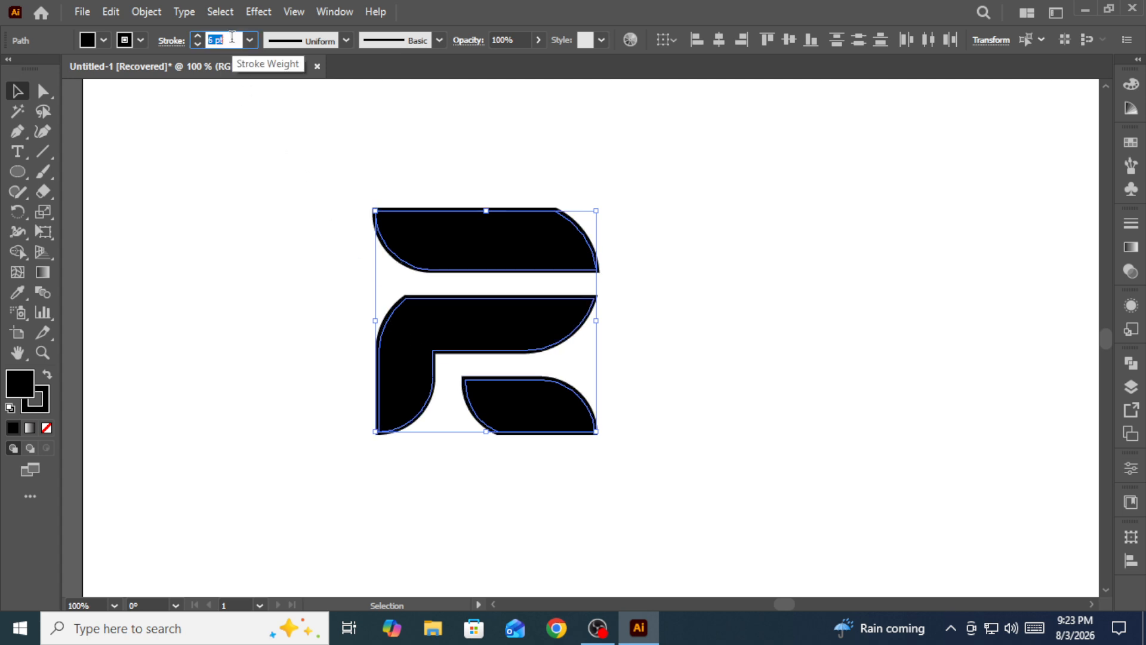
key("Down")
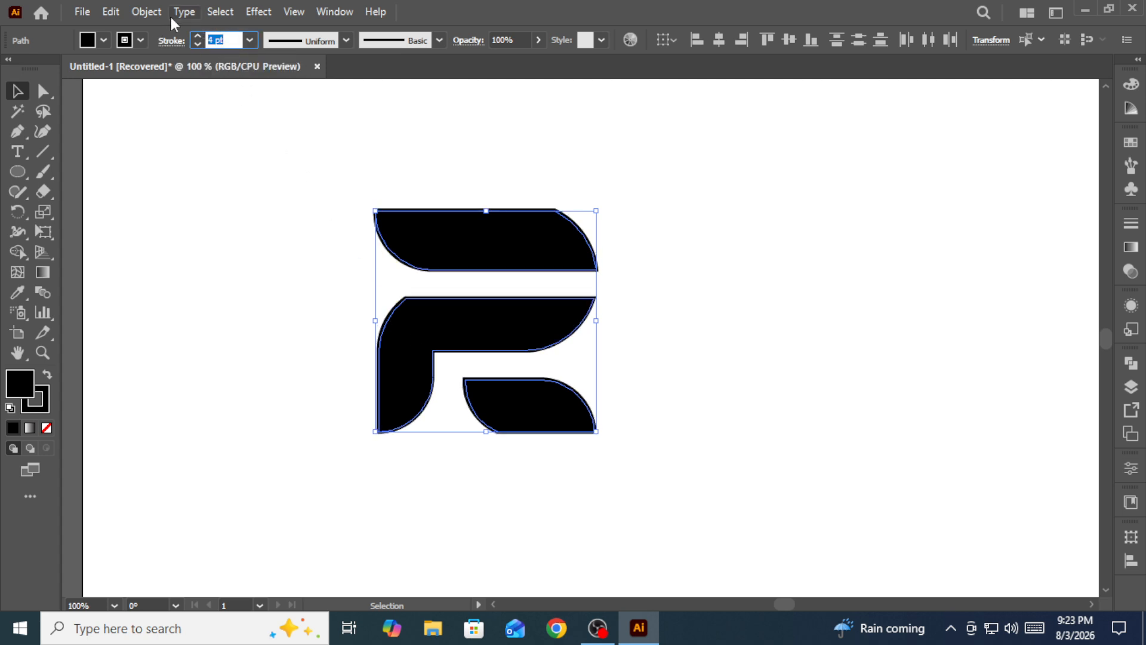
key("Up")
key("Up")
Step: Expand the fill and stroke of the three selected shapes into outlines
left_click(147, 11)
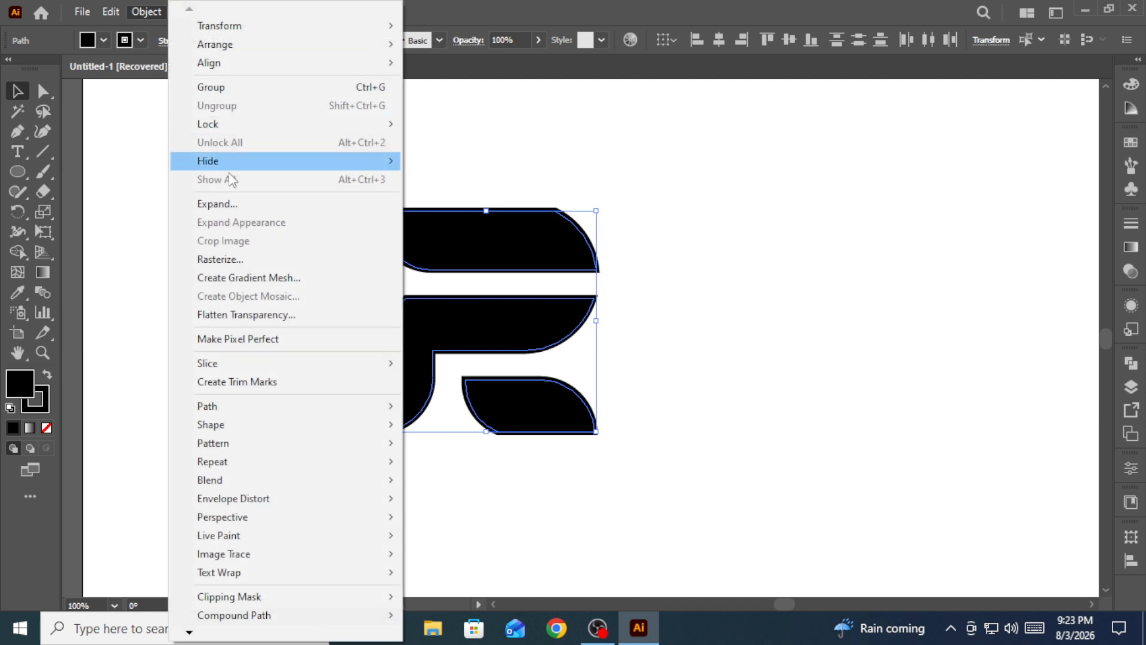
left_click(217, 204)
left_click(518, 400)
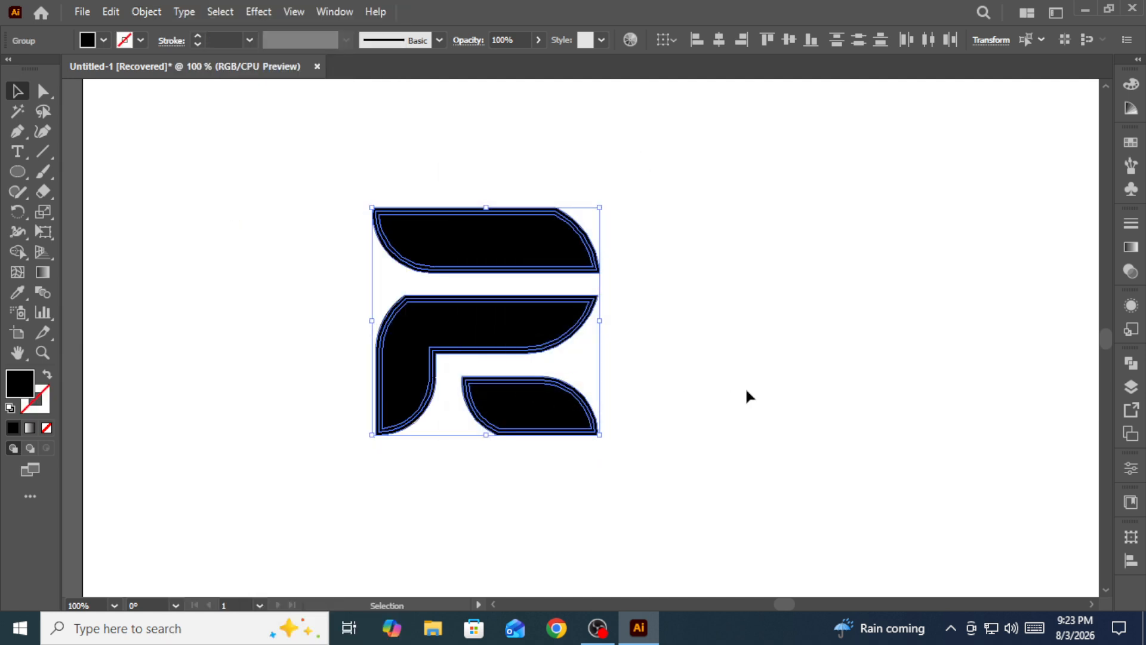
Step: Unite the expanded fills and stroke outlines with the Pathfinder shape mode
left_click(1131, 388)
left_click(1130, 364)
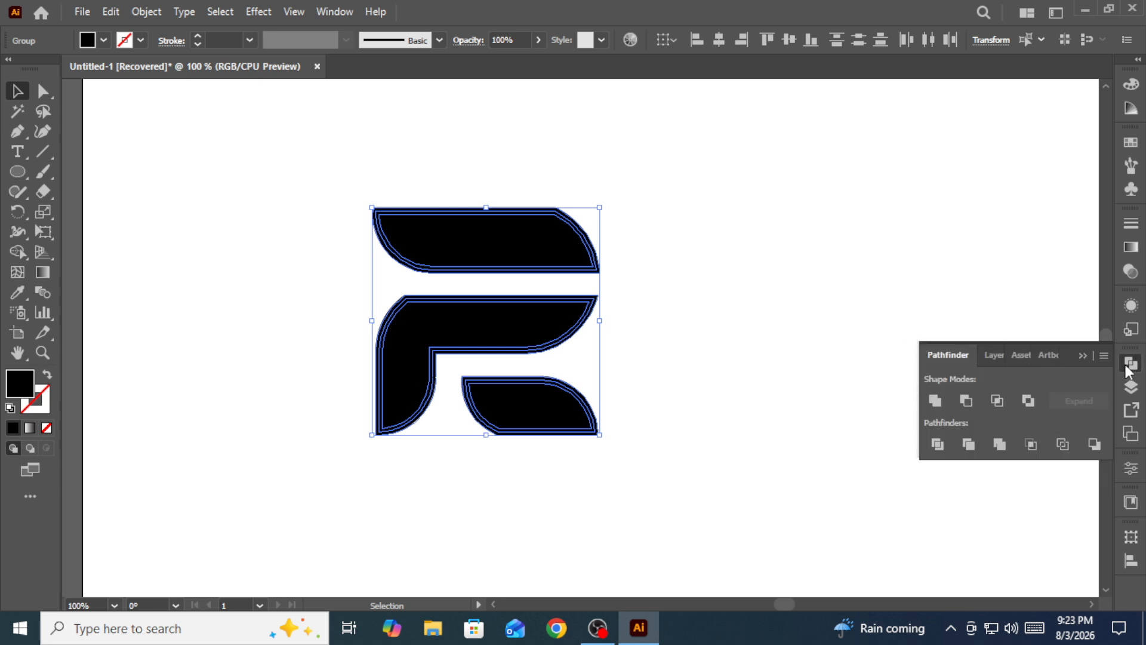
left_click(932, 405)
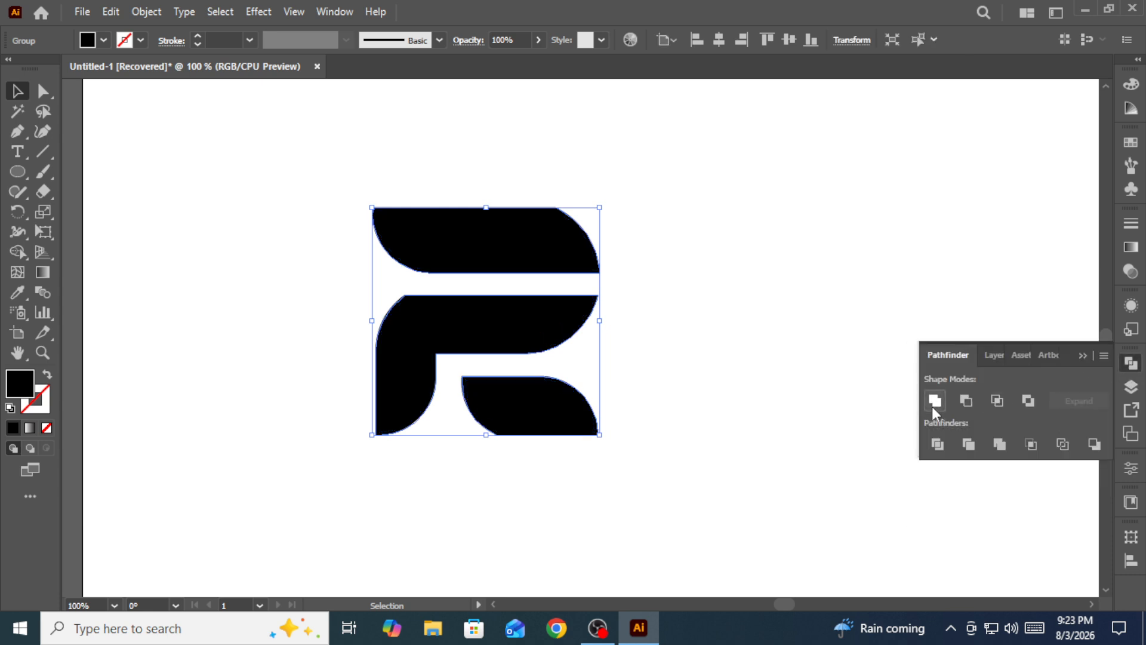
Step: Add the text "creative" in Retroica Regular, 60 pt, as a new text line beneath the R mark
left_click(1081, 356)
left_click(844, 353)
scroll(557, 392, "down", 2)
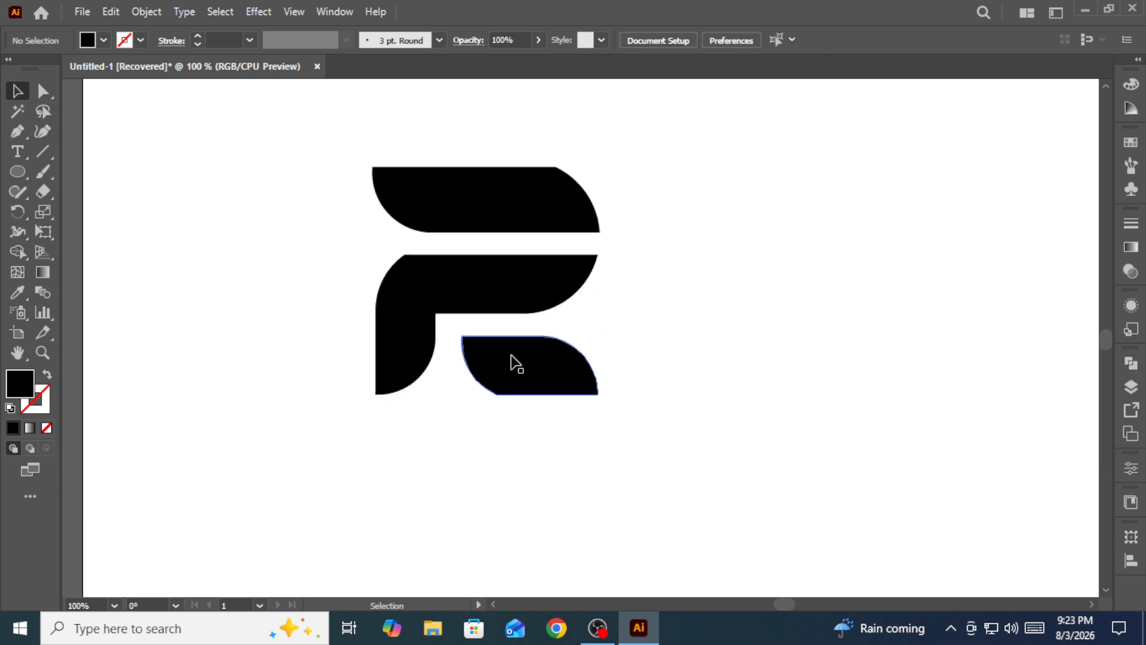
left_click(19, 151)
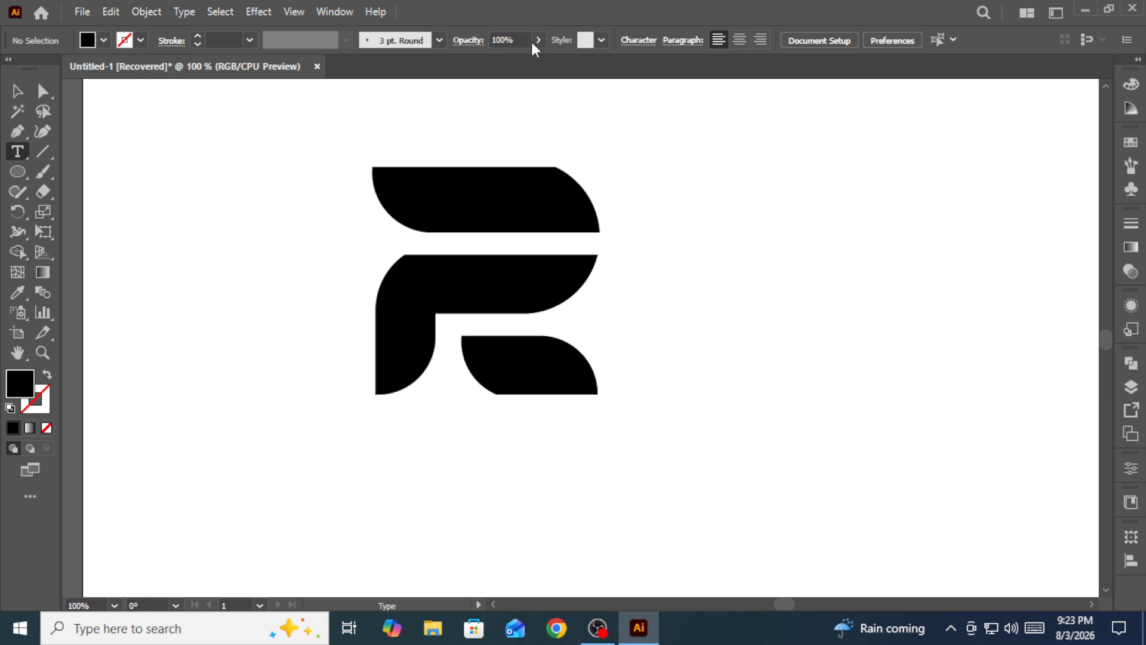
left_click(184, 11)
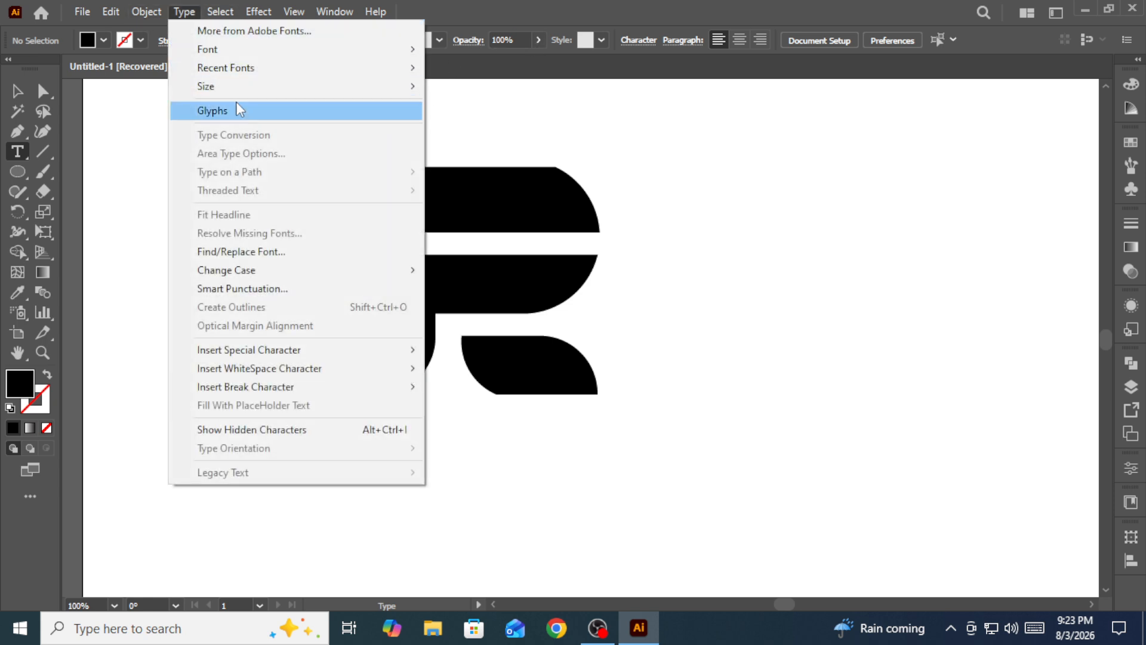
mouse_move(239, 86)
left_click(454, 354)
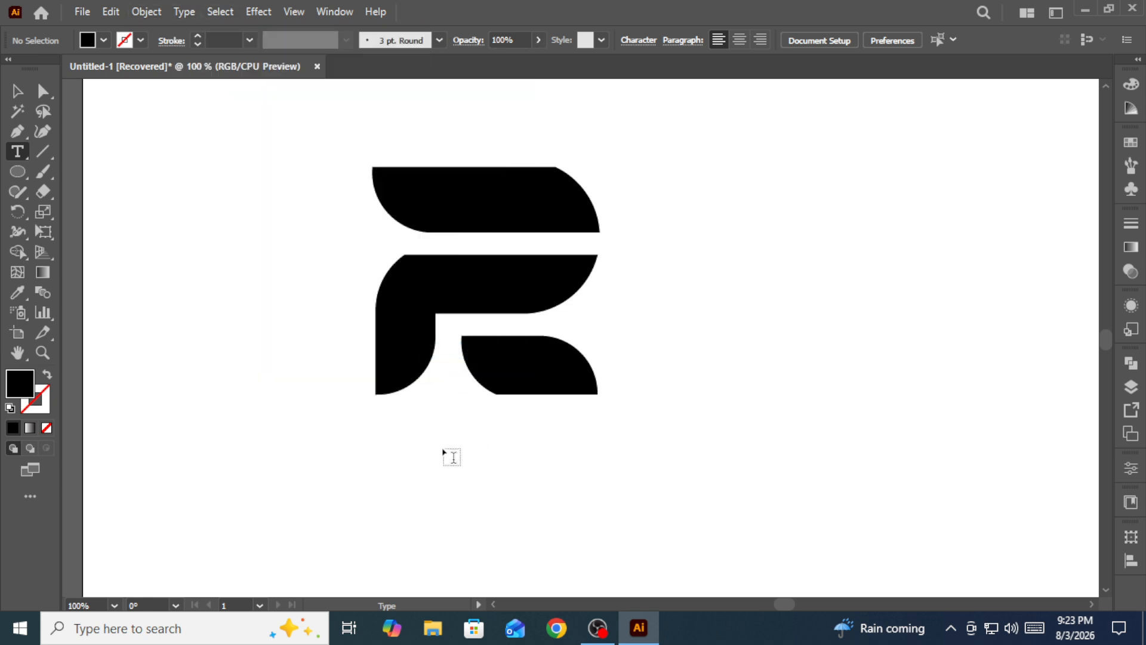
left_click(401, 513)
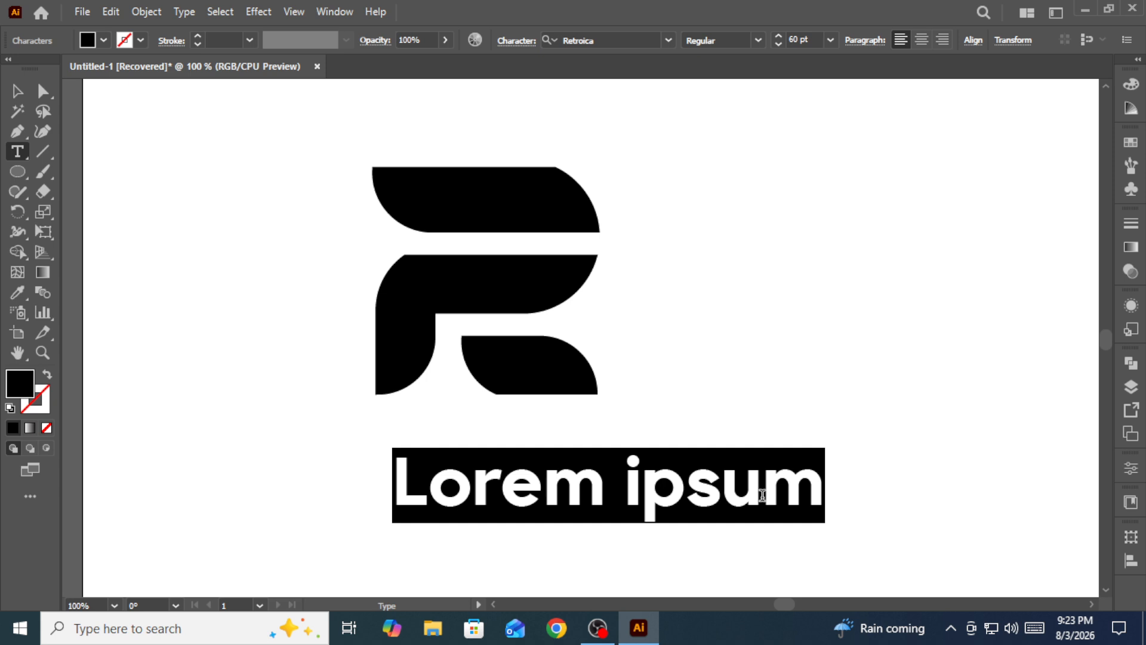
type("c")
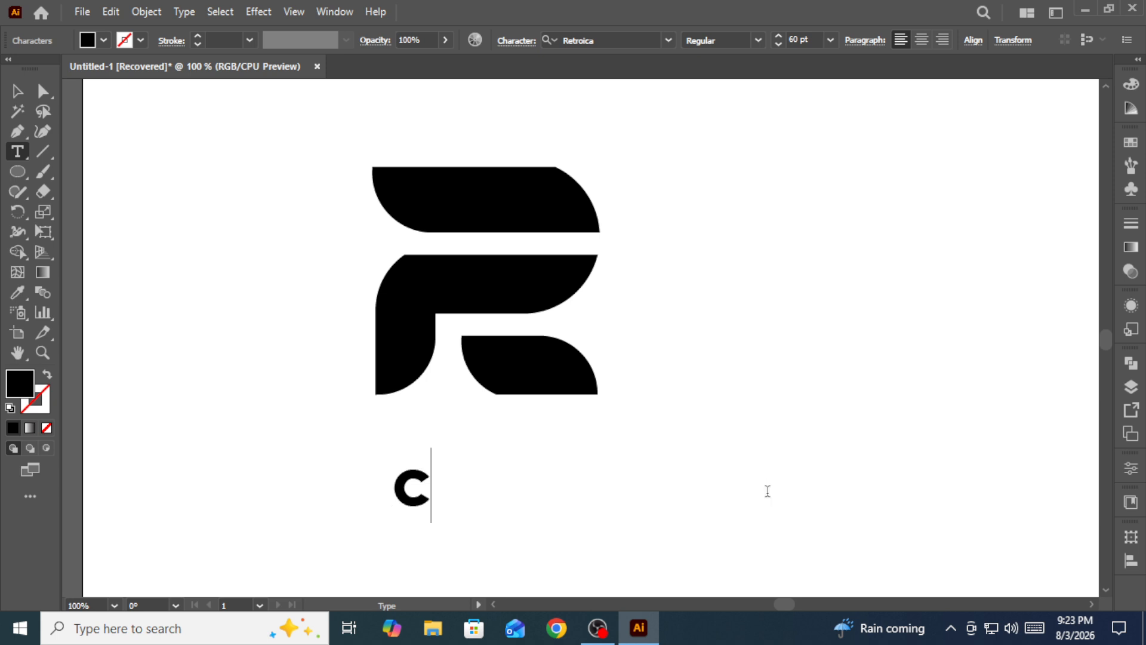
type("r")
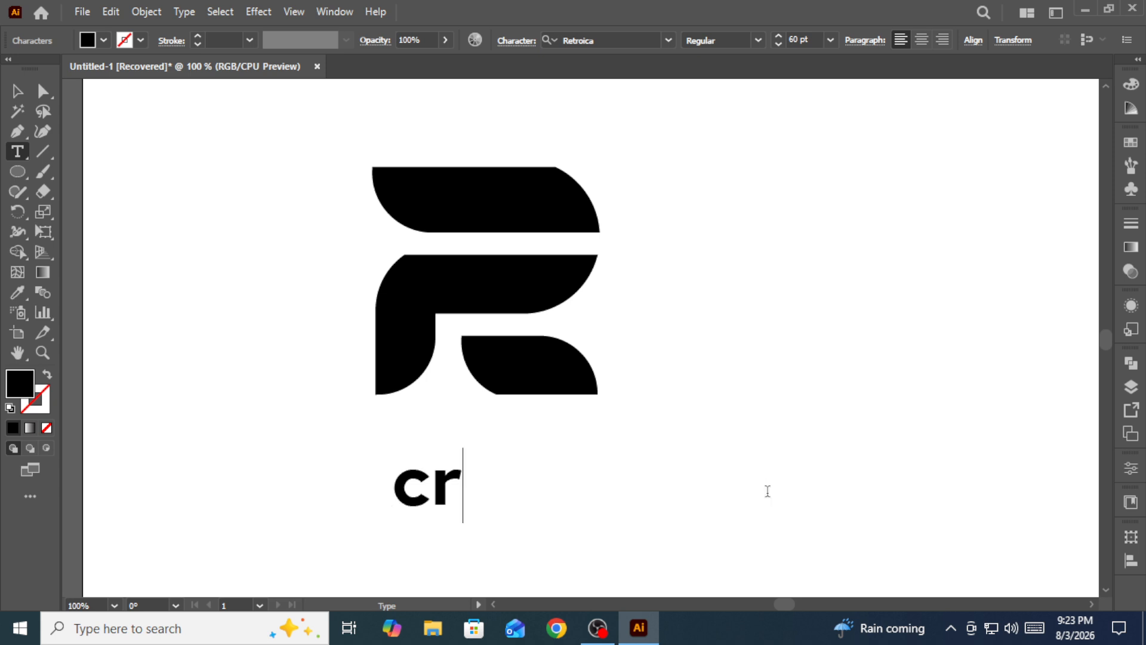
type("eative")
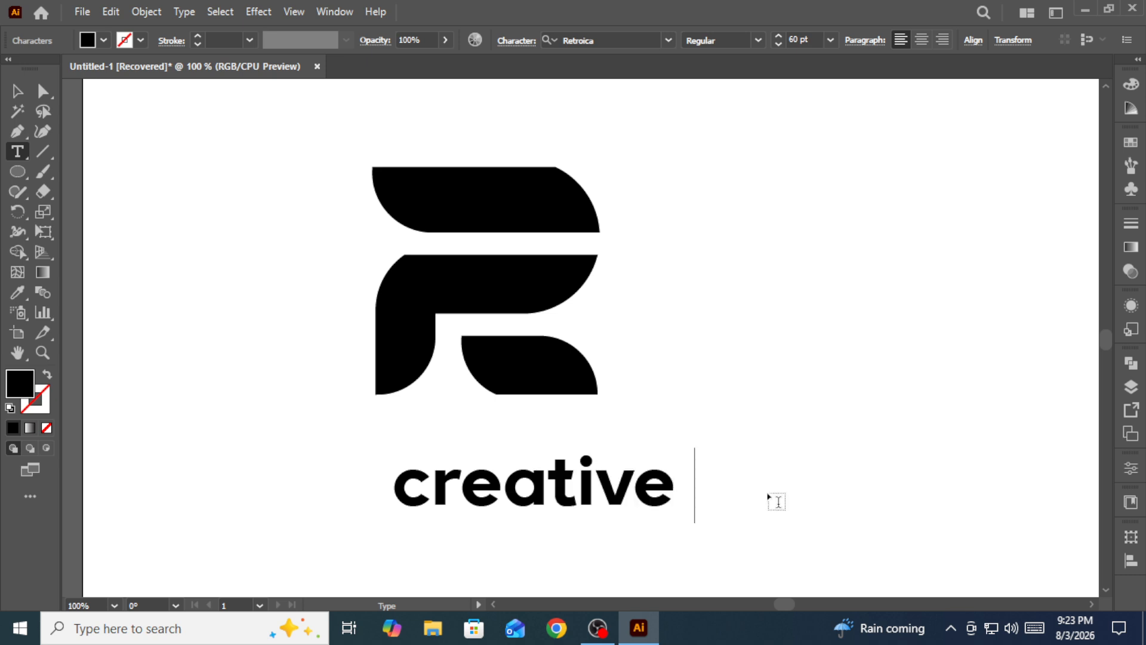
Step: Change the first letter of "creative" to uppercase
left_click(17, 91)
double_click(422, 494)
key("ctrl+a")
left_click_drag(418, 479, 396, 474)
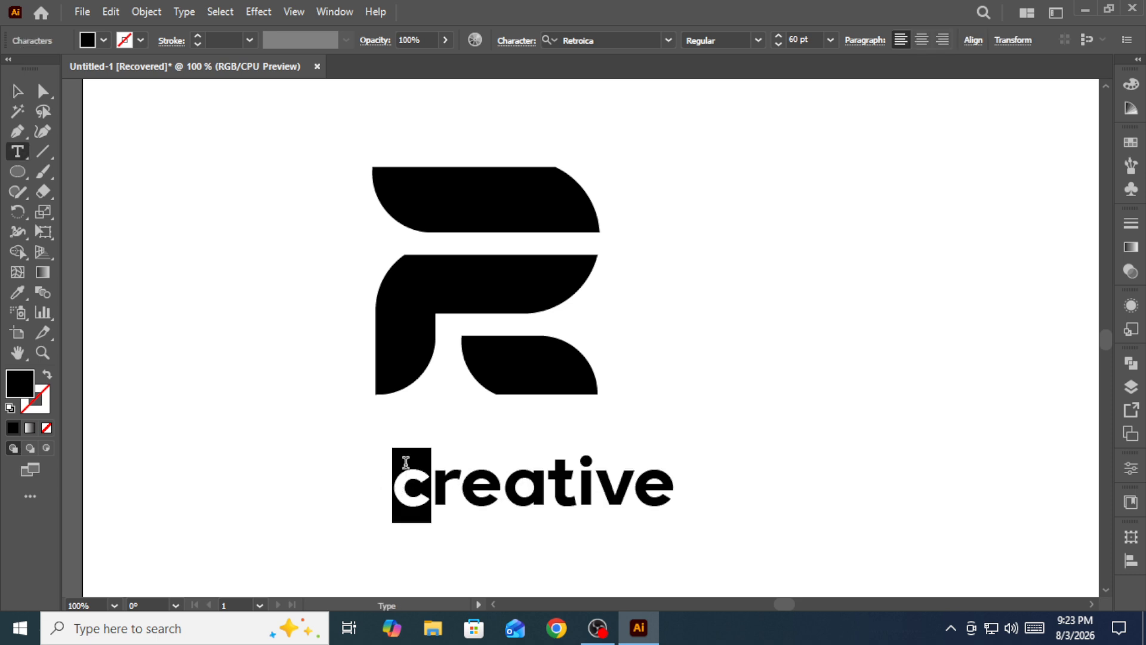
left_click(184, 11)
mouse_move(405, 270)
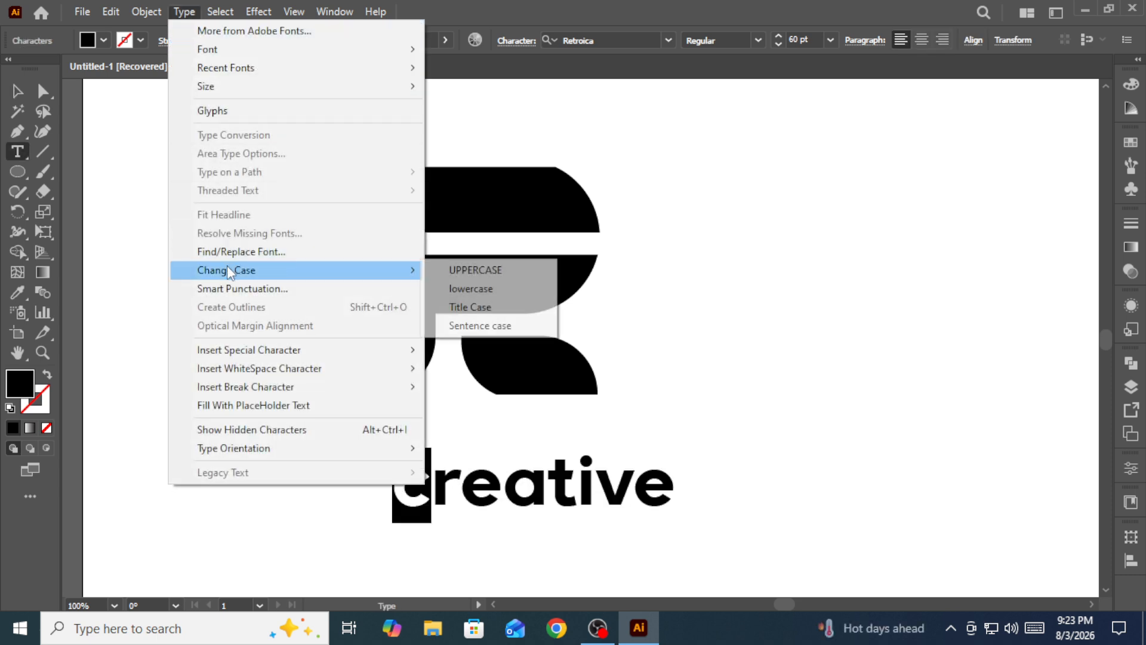
left_click(544, 268)
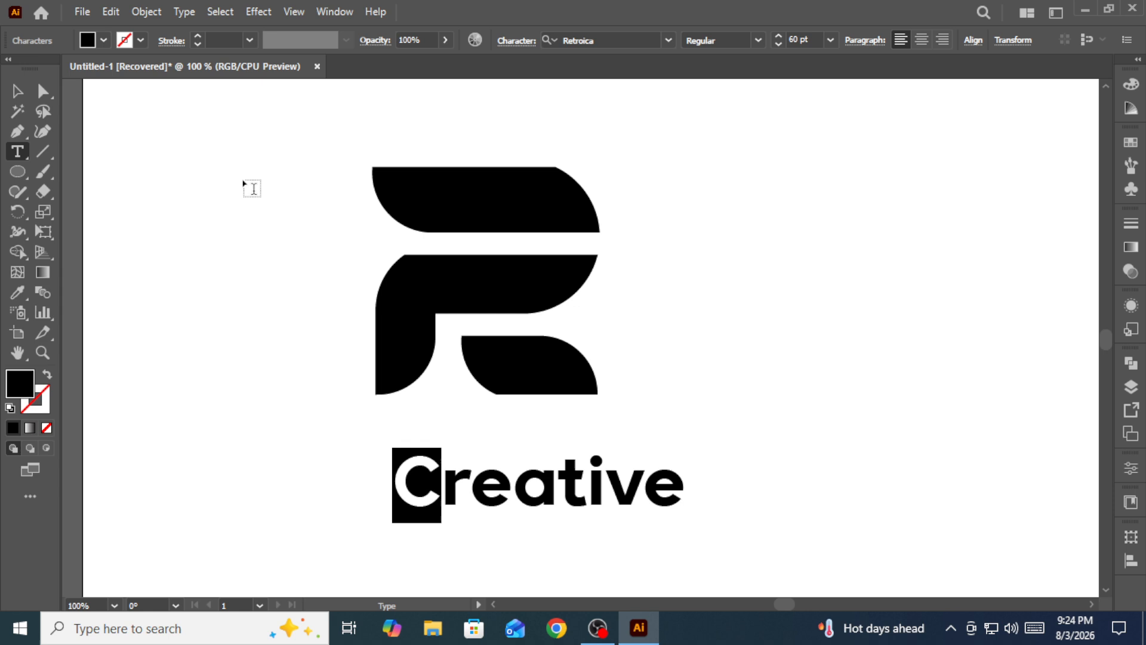
Step: Move the word "Creative" leftward and slightly up so it sits closer beneath the R mark
left_click(16, 91)
left_click_drag(448, 498, 389, 493)
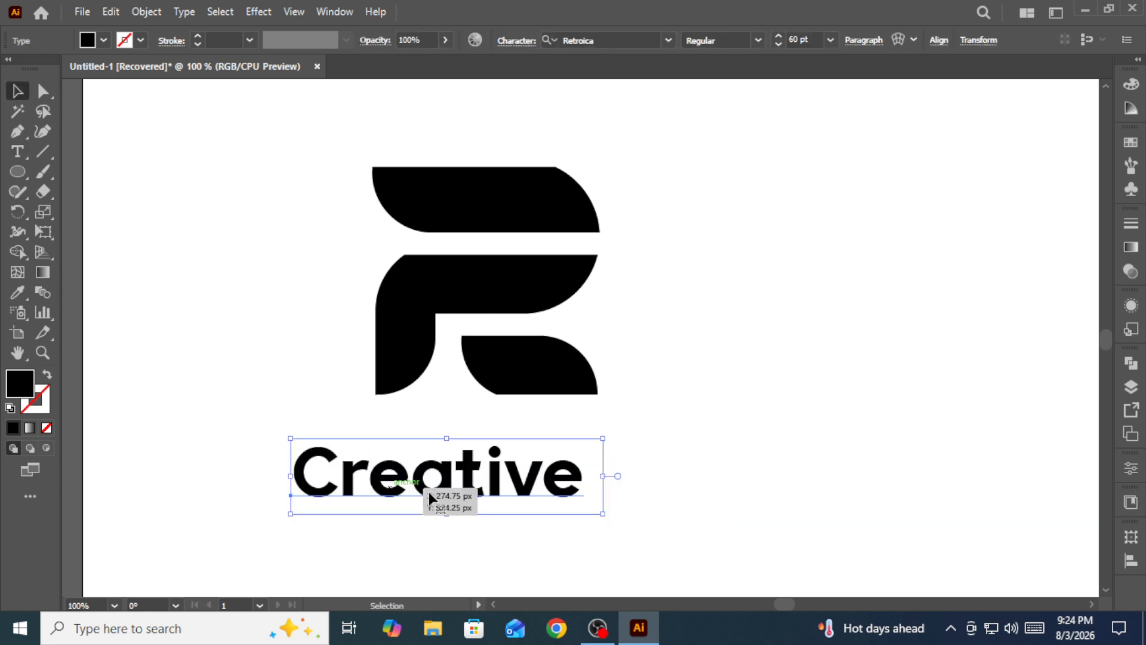
left_click(654, 471)
Step: Add a separate text "logo" and move it beside the word "Creative" at about the same baseline
left_click(31, 156)
left_click(28, 155)
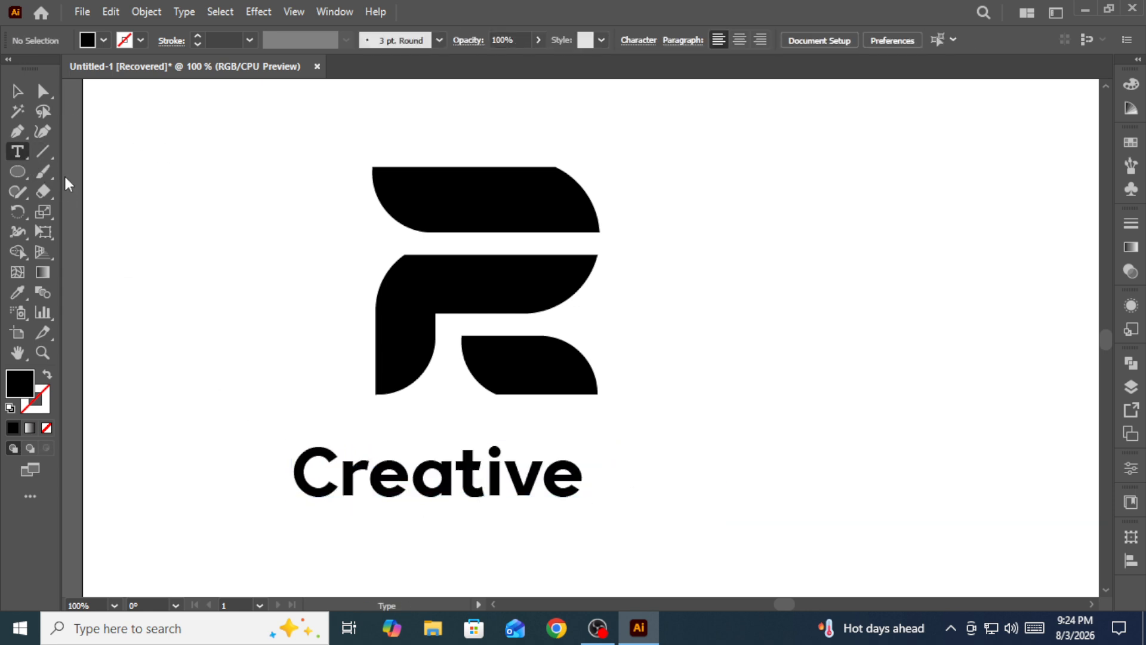
left_click(635, 487)
type("logo")
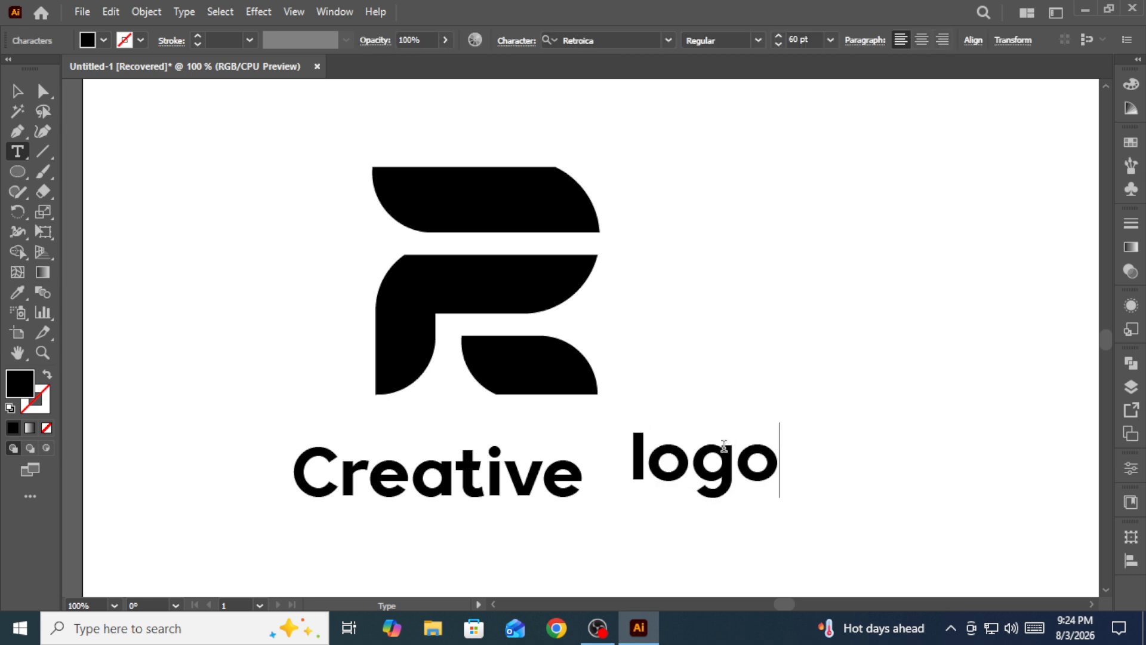
left_click(18, 91)
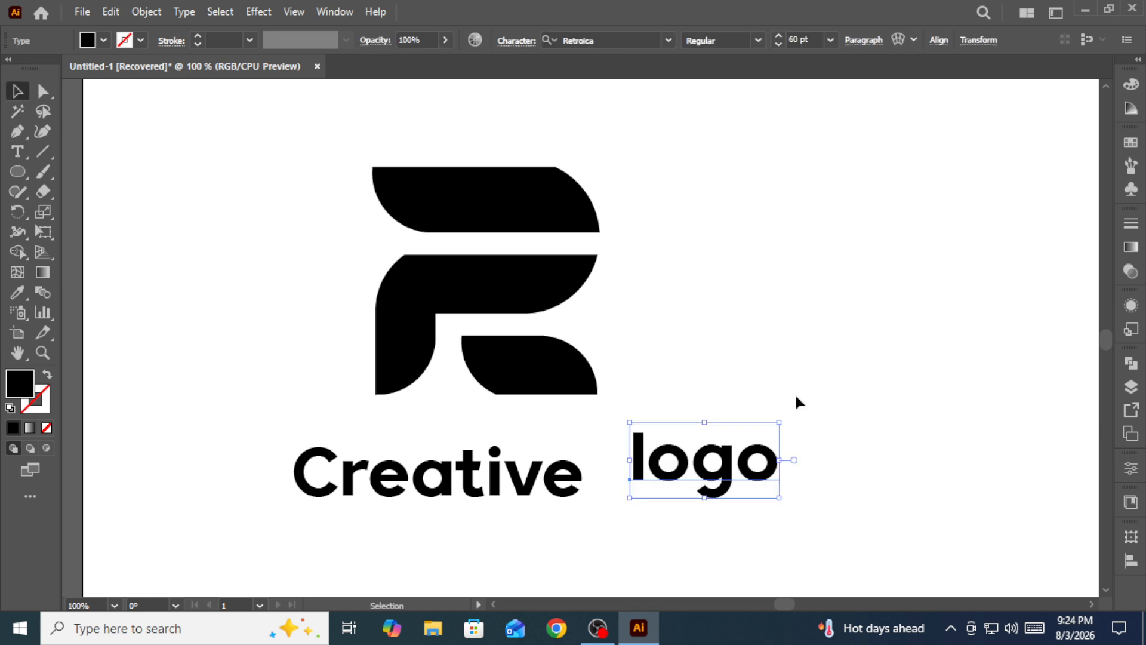
left_click(776, 406)
left_click_drag(712, 444, 692, 463)
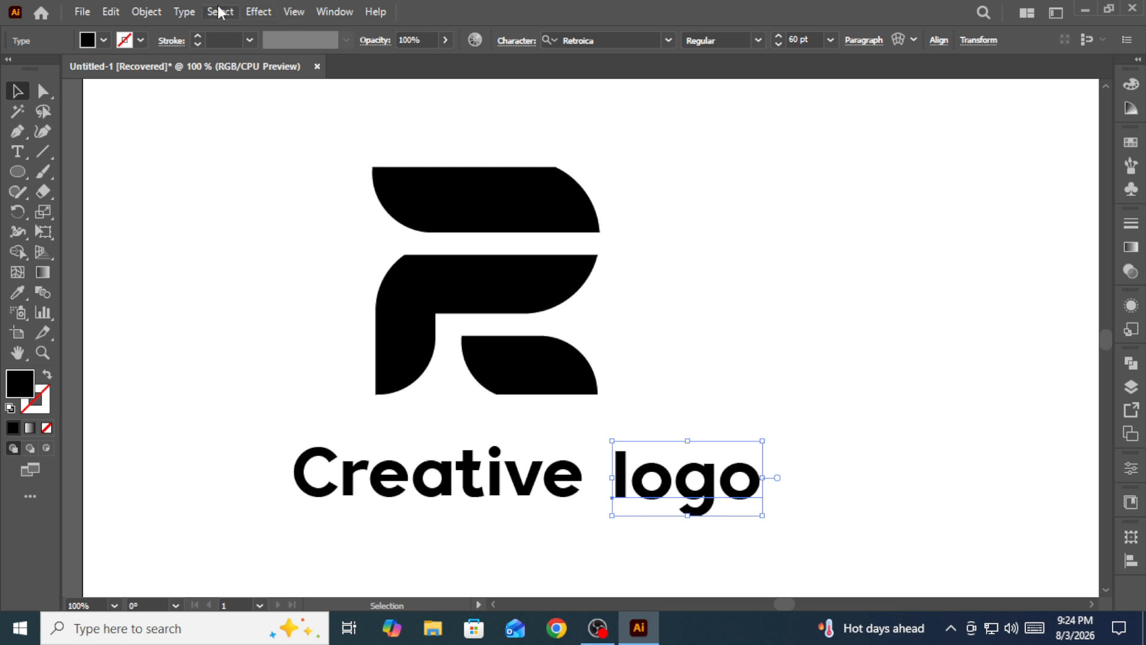
left_click(789, 203)
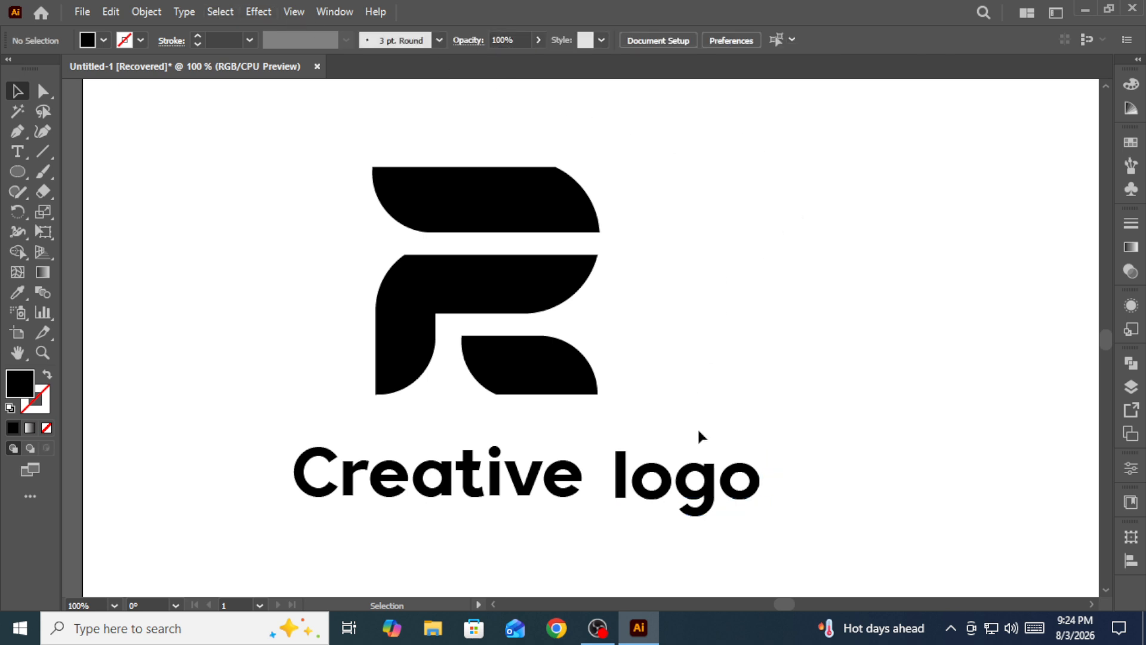
Step: Set the font of the word "logo" to Corbel Light
left_click(703, 468)
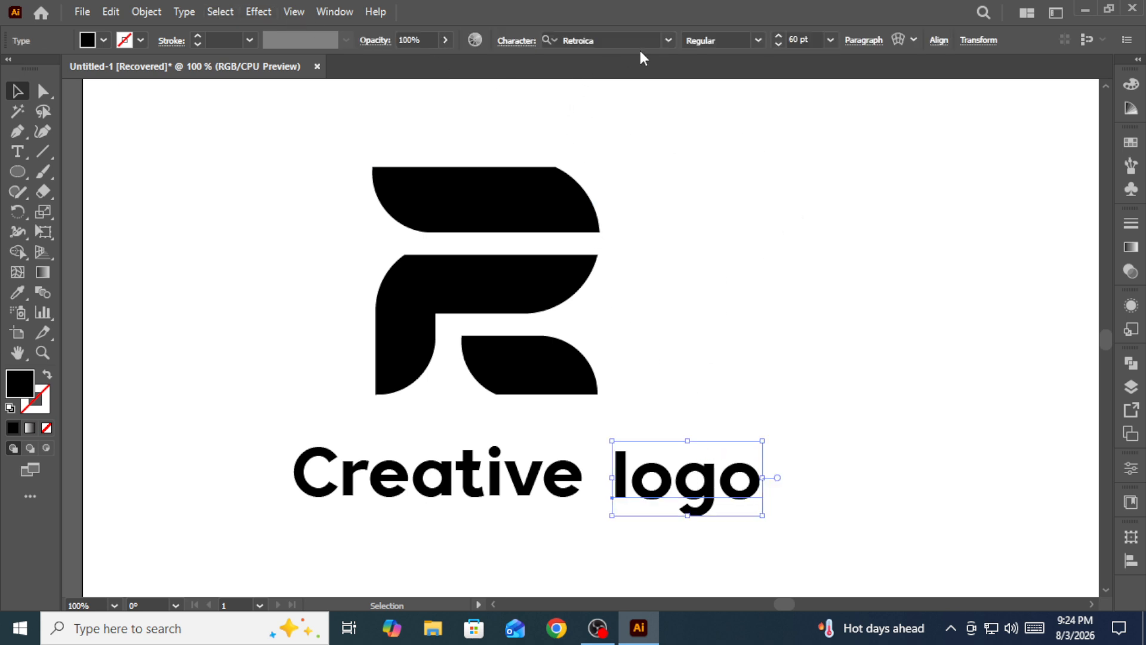
left_click(668, 41)
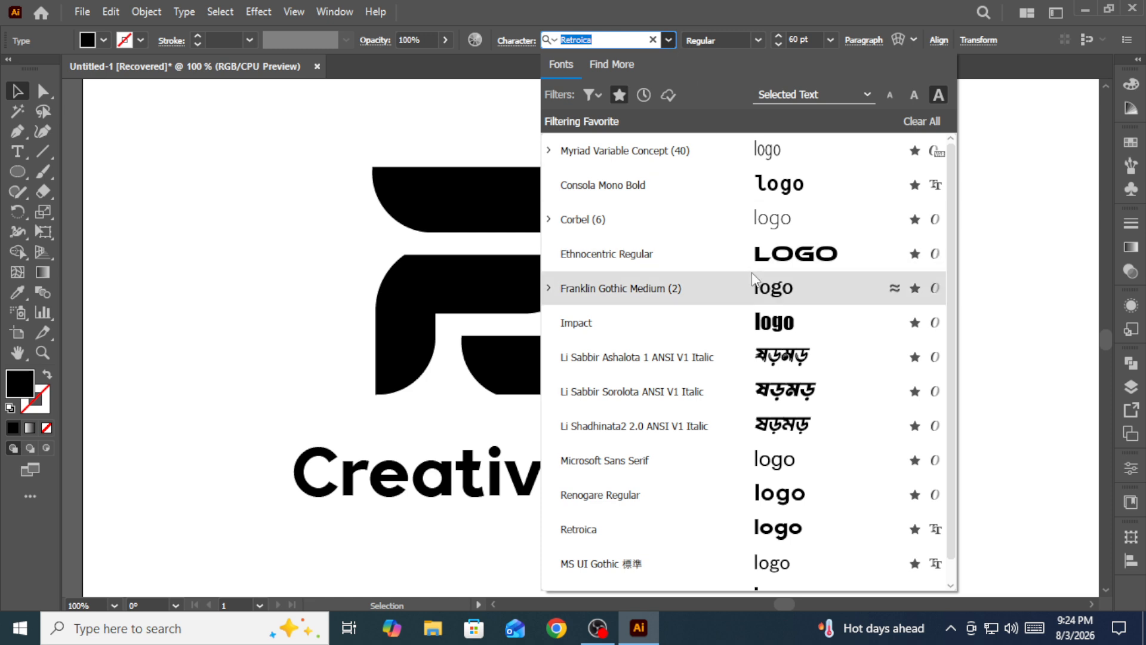
left_click(755, 230)
left_click(754, 292)
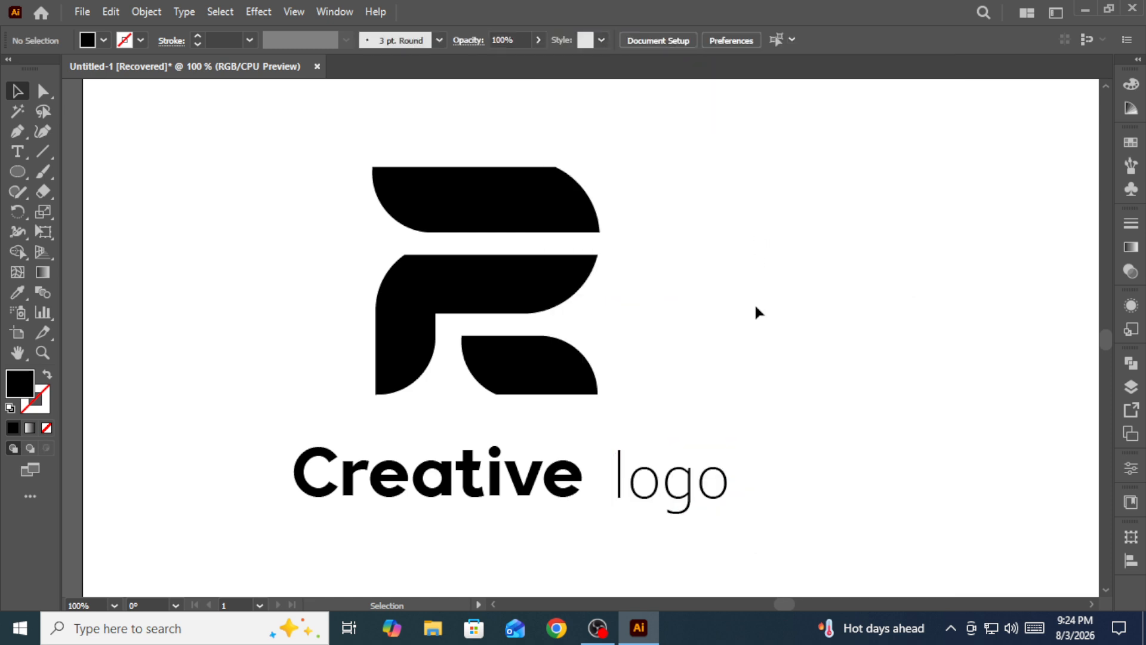
Step: Change the first letter of "logo" to uppercase
left_click(686, 478)
left_click(184, 12)
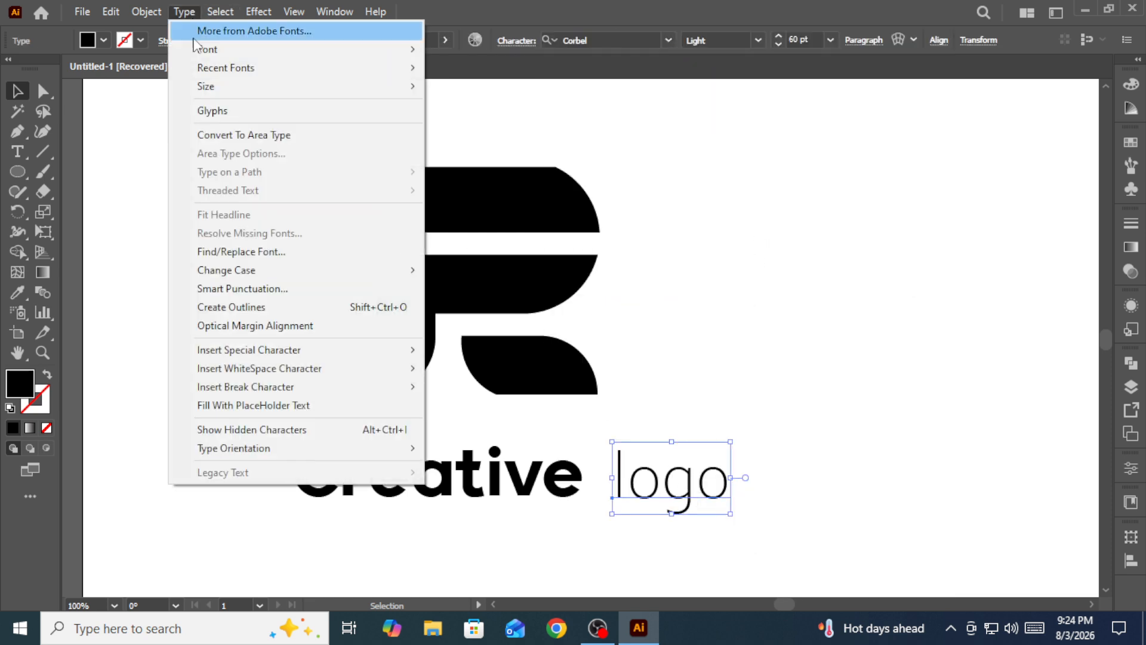
left_click(786, 401)
left_click(675, 485)
double_click(626, 481)
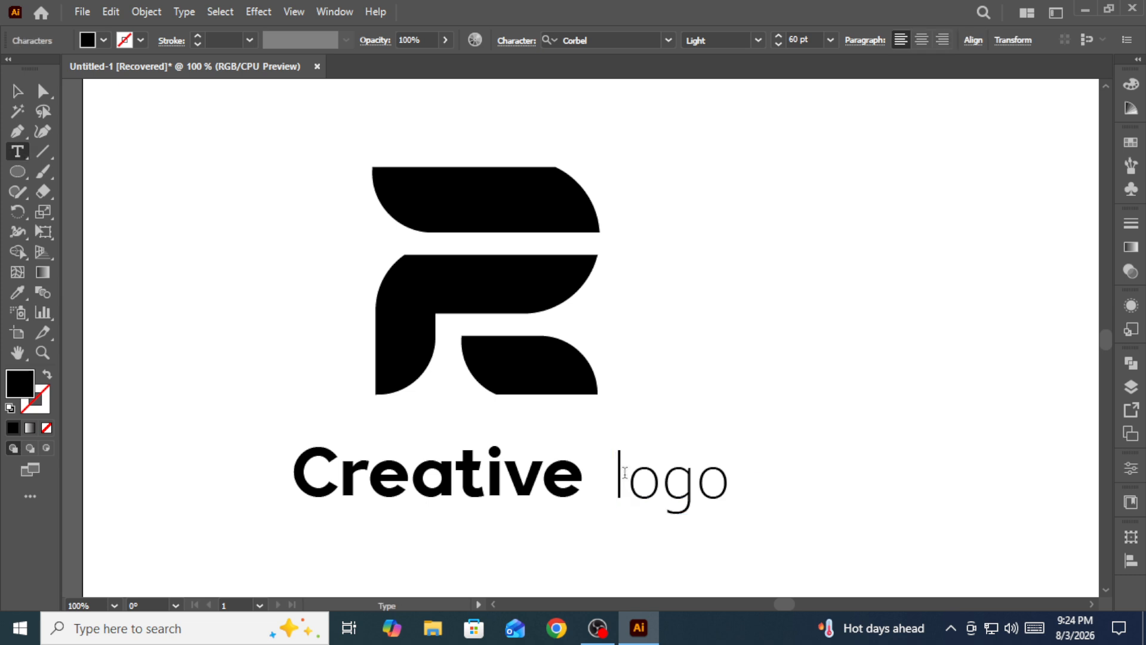
double_click(621, 475)
left_click_drag(621, 475, 605, 480)
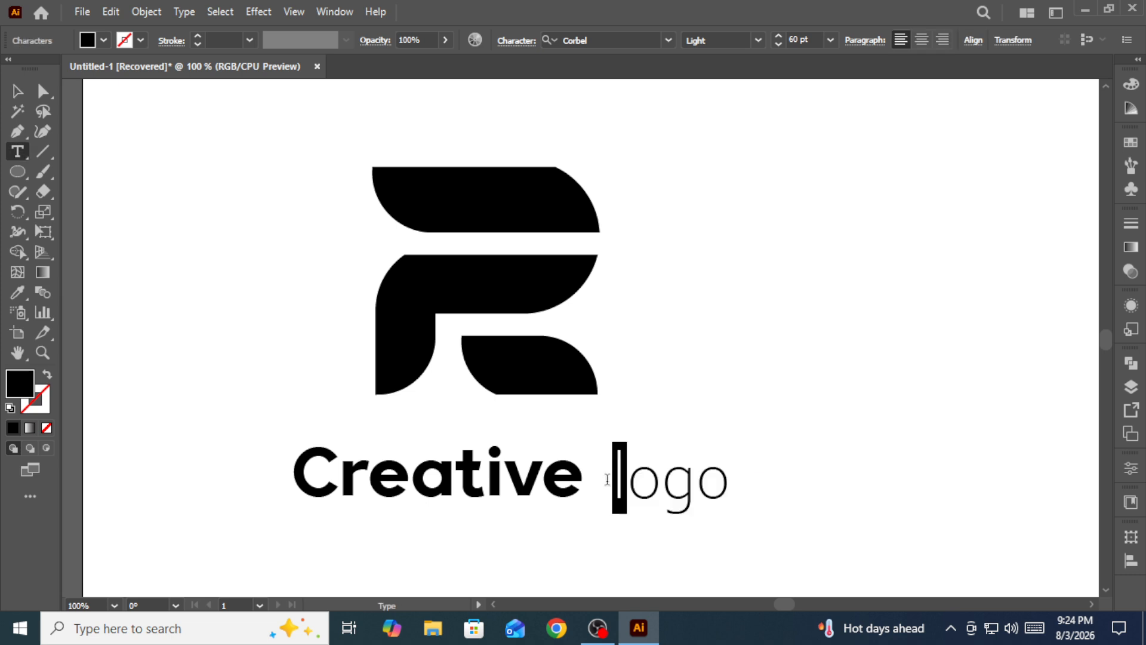
left_click(185, 12)
mouse_move(405, 270)
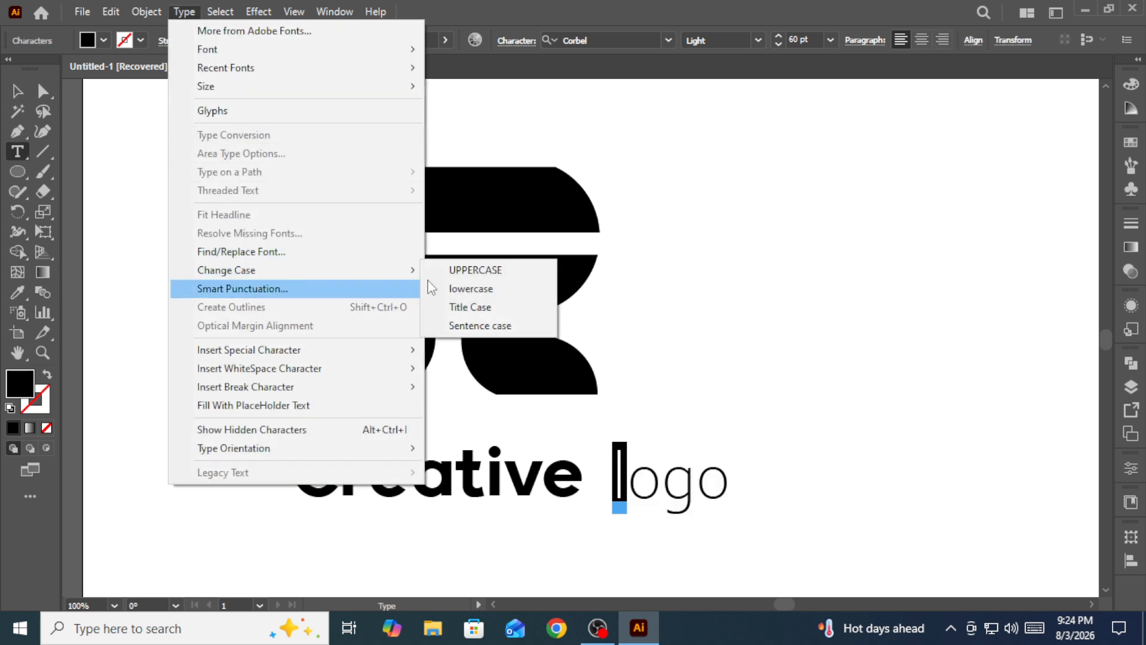
left_click(481, 272)
left_click(18, 92)
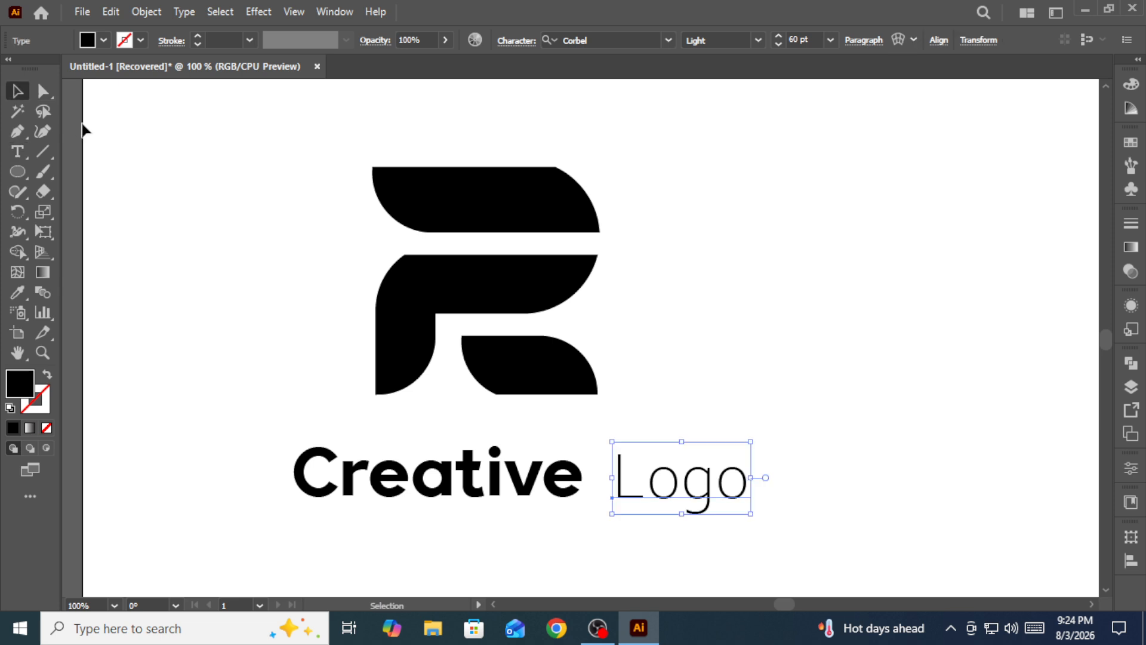
Step: Move the word "Logo" closer to "Creative" and line up their baselines
left_click(88, 130)
left_click_drag(618, 467, 603, 463)
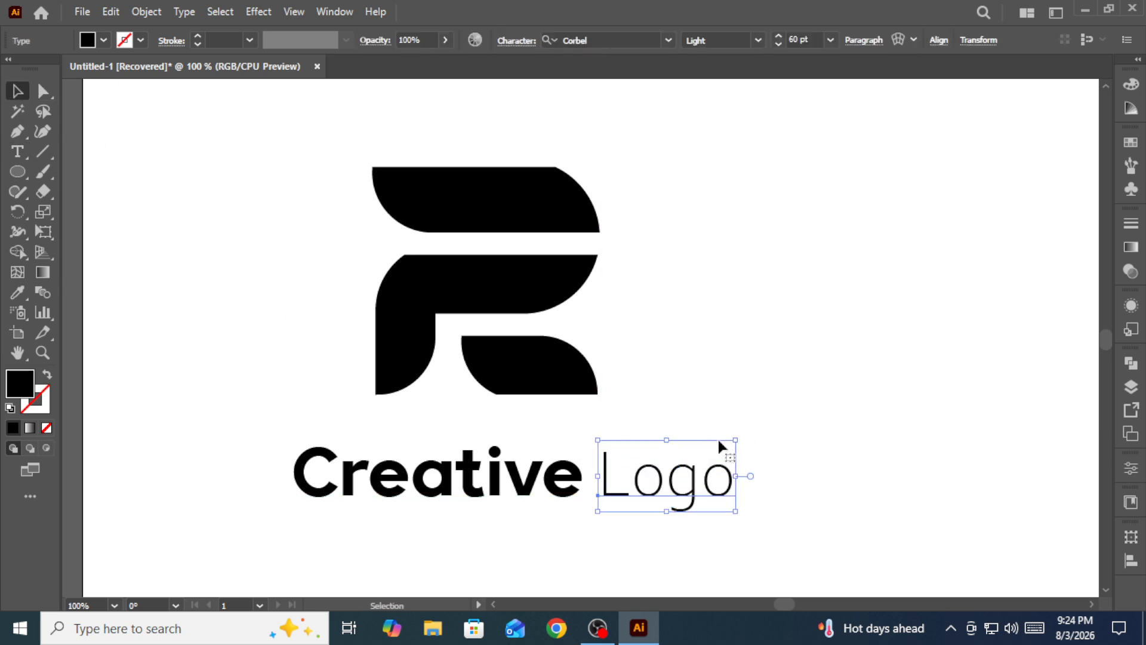
left_click(829, 382)
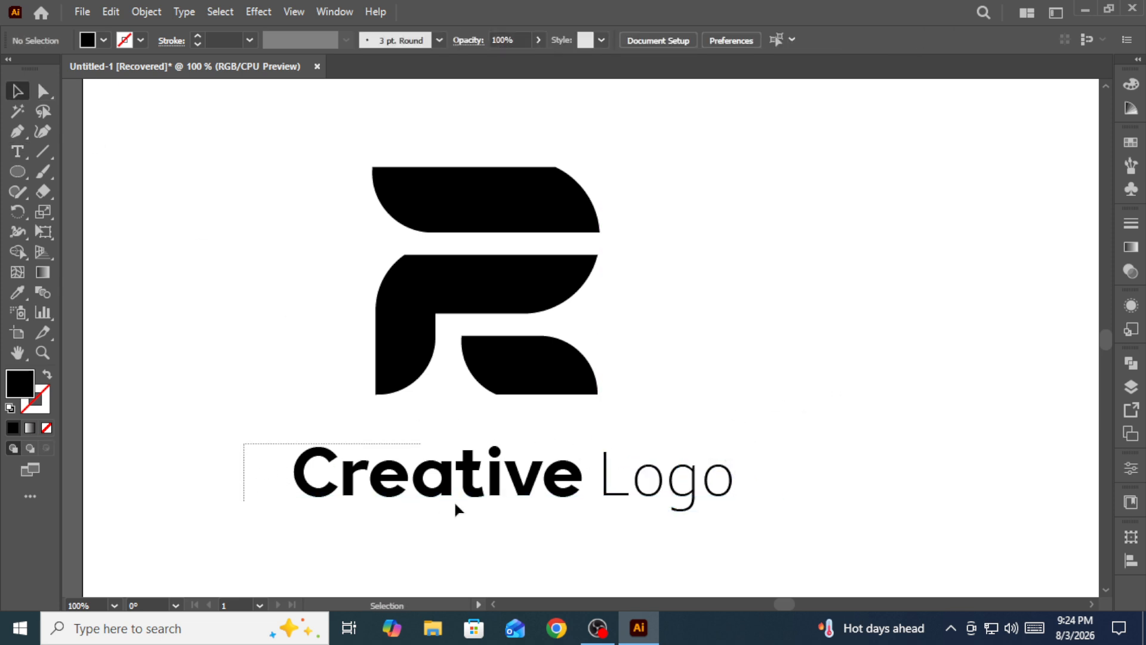
left_click_drag(455, 504, 744, 525)
left_click(775, 500)
Step: Append a period to the word "Logo" so the text reads "Logo."
double_click(717, 483)
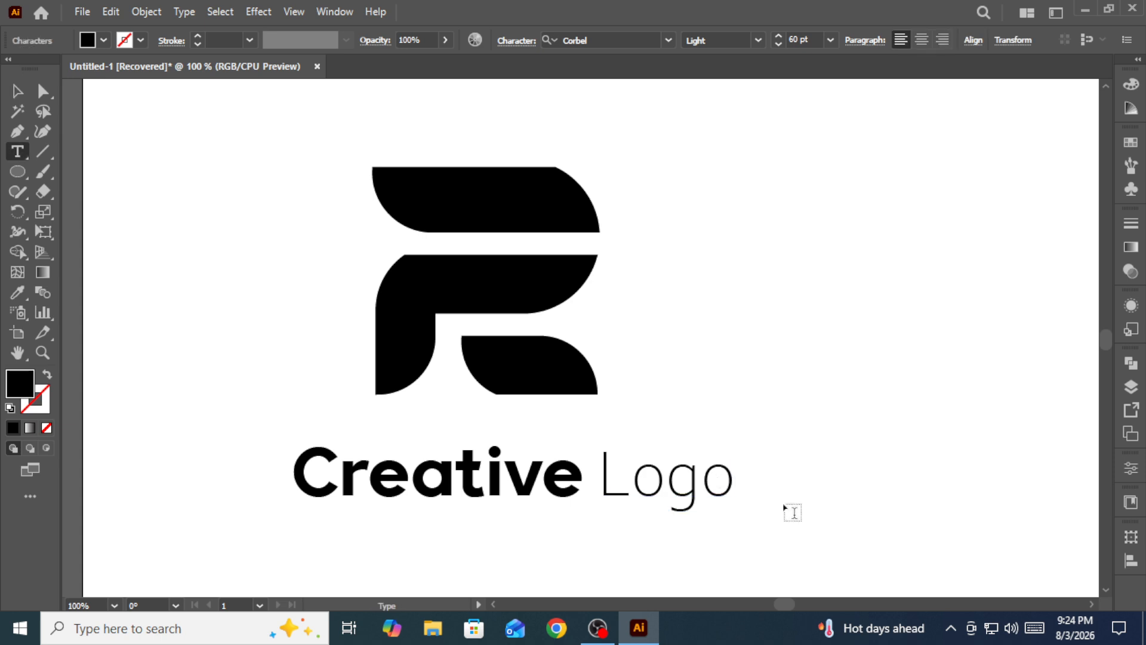
key("Right")
key("Escape")
left_click(18, 91)
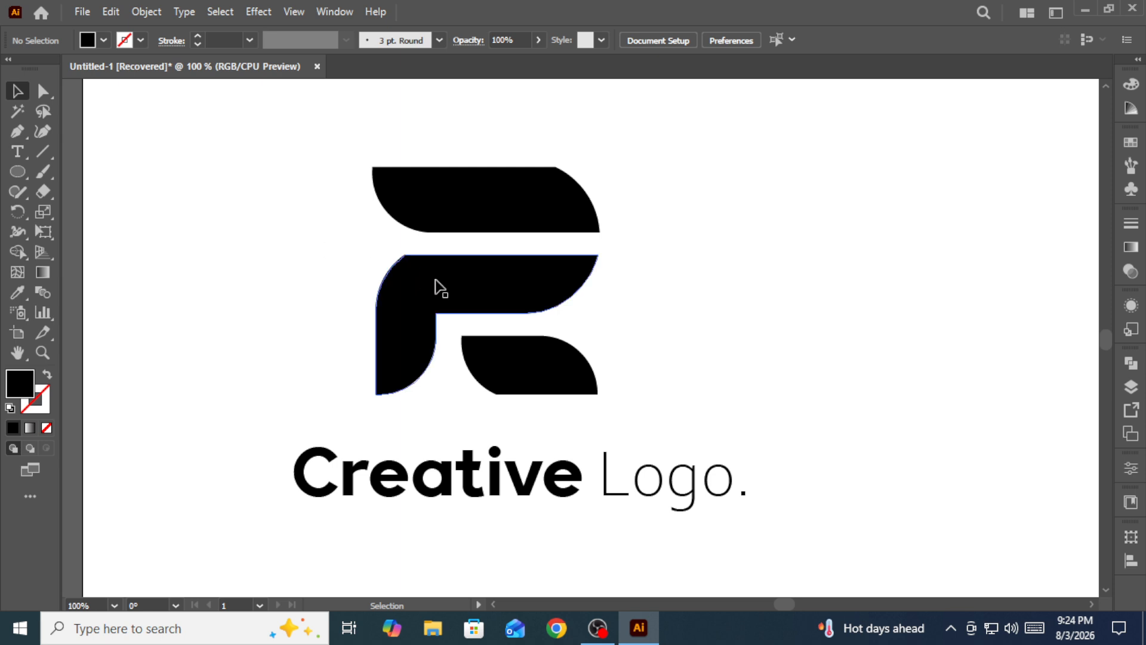
Step: Select the R mark together with both text objects and group them
key("ctrl+minus")
left_click_drag(343, 160, 671, 519)
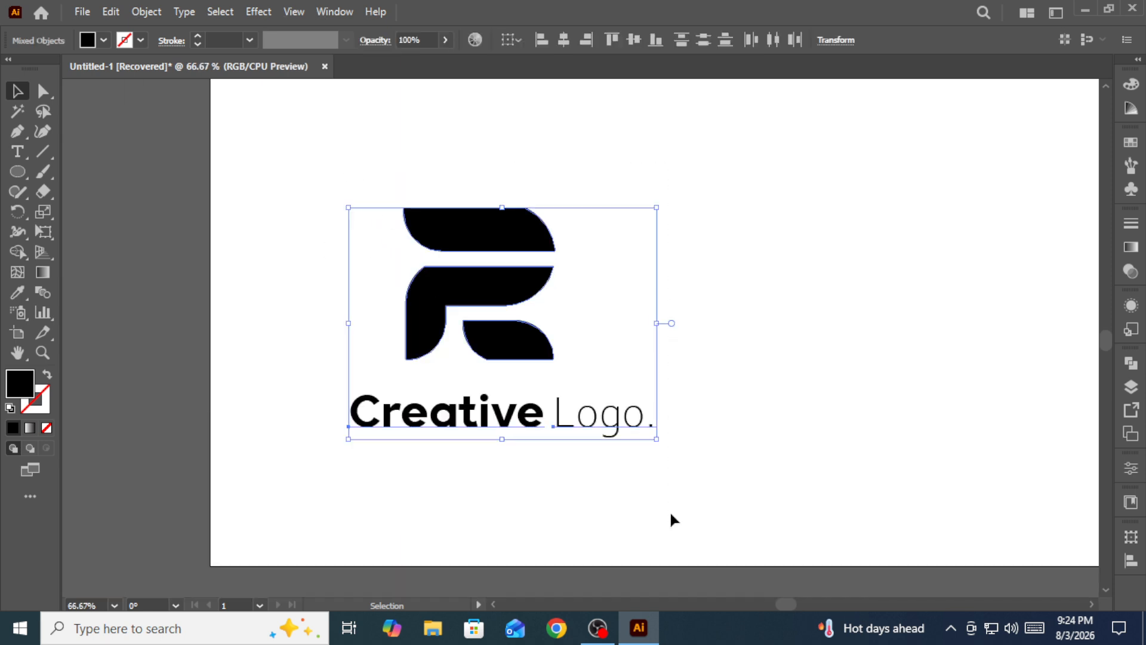
left_click(153, 16)
left_click(213, 87)
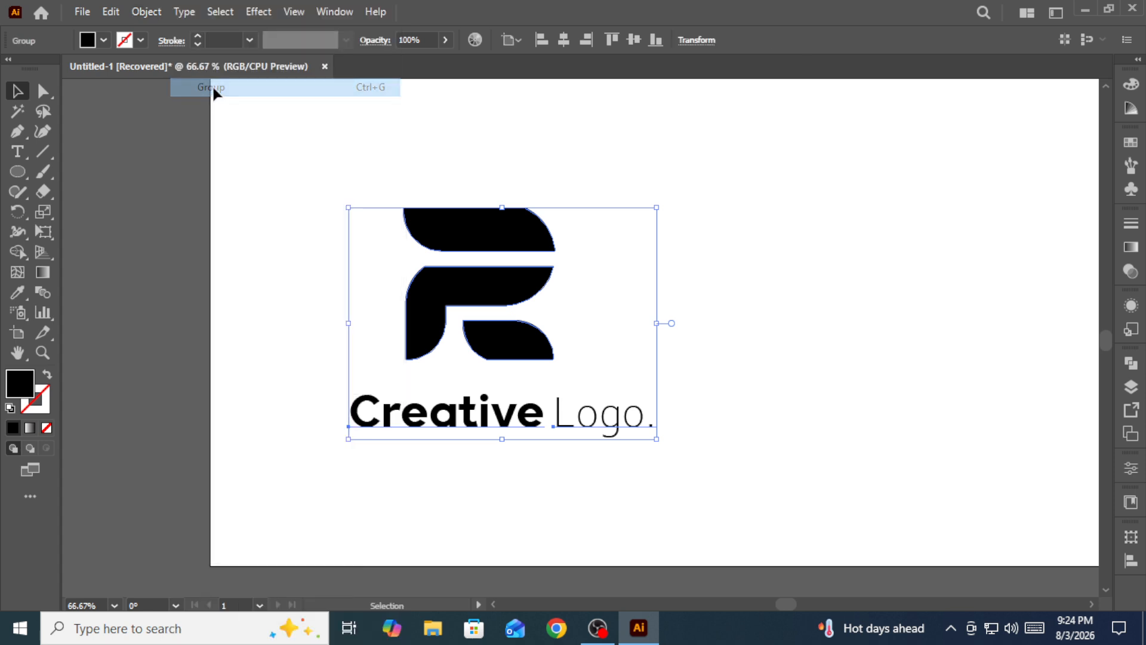
Step: Center the logo group horizontally and vertically on the artboard
left_click(562, 41)
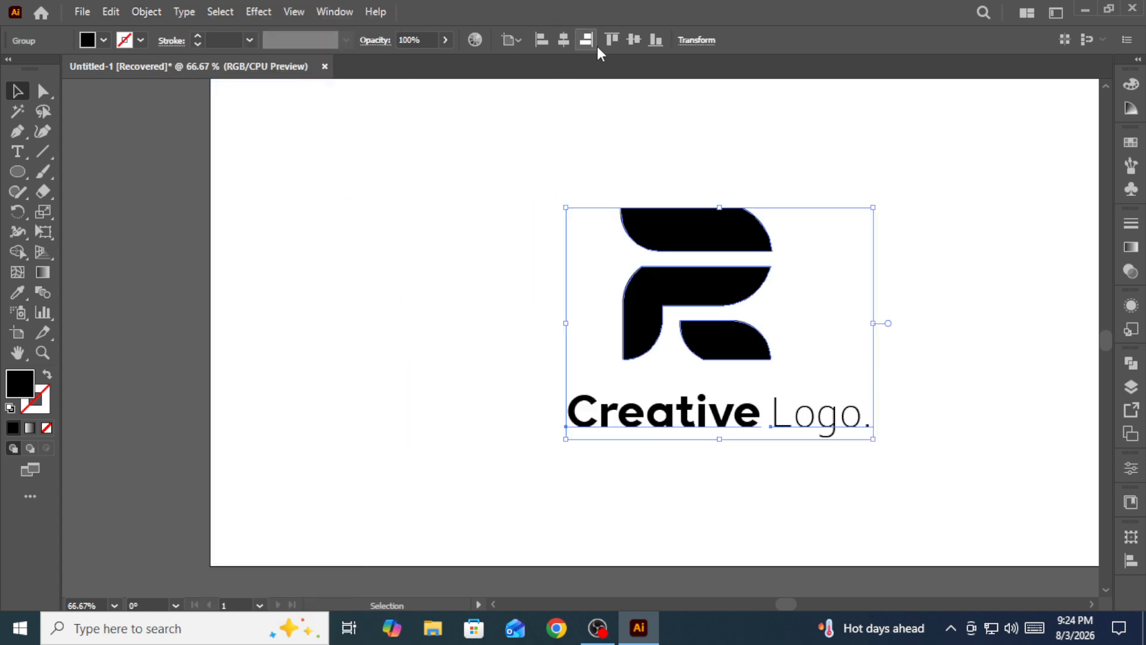
left_click(633, 40)
left_click(671, 127)
key("ctrl+0")
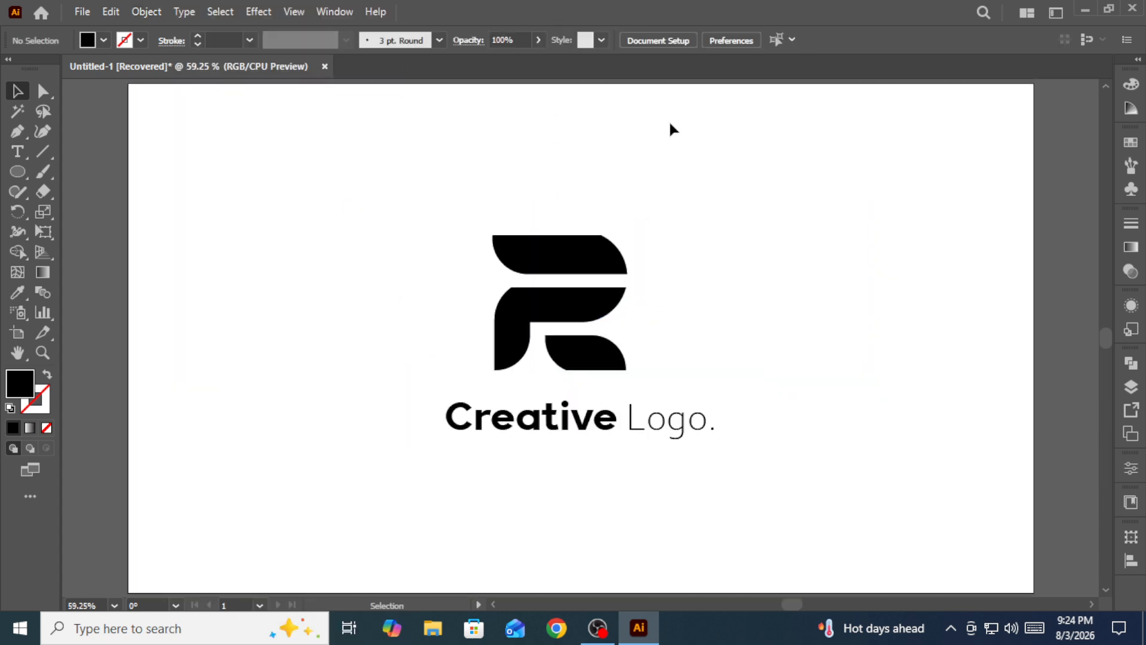
Step: Move the logo group to the left half of the artboard, slightly above the middle, and deselect it
left_click_drag(550, 241, 329, 257)
left_click(430, 259)
left_click(514, 243)
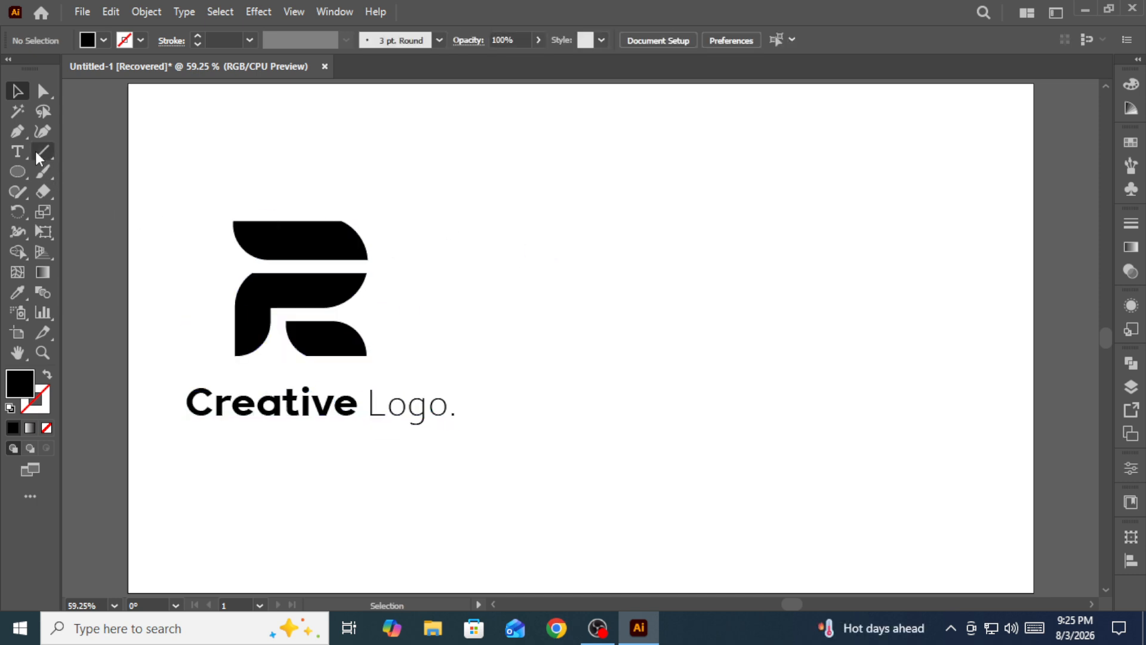
Step: Draw an open right-angle path with the Pen tool on the artboard's right half, with a black 1 pt stroke, no fill, about 153 px tall
left_click(19, 132)
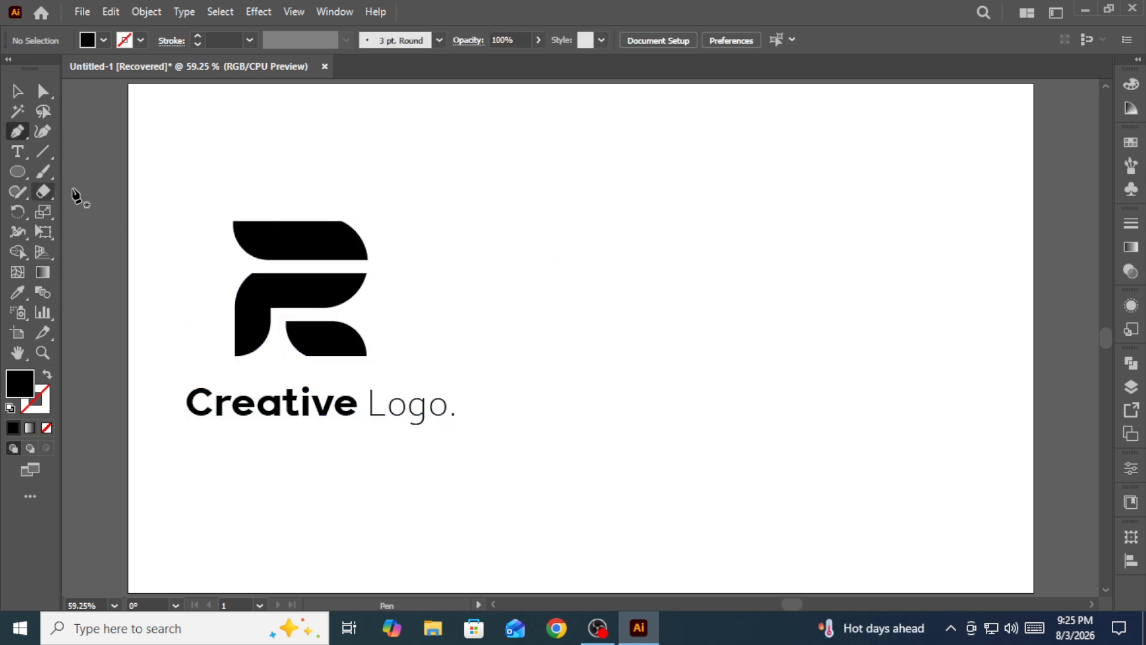
left_click(48, 372)
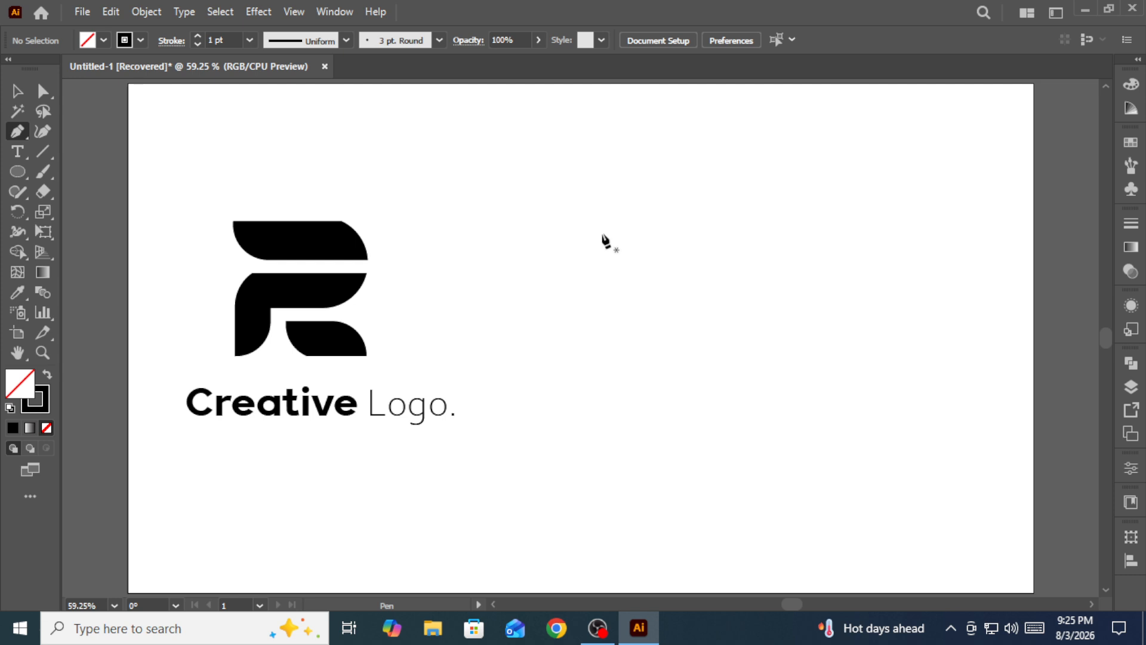
left_click(610, 330)
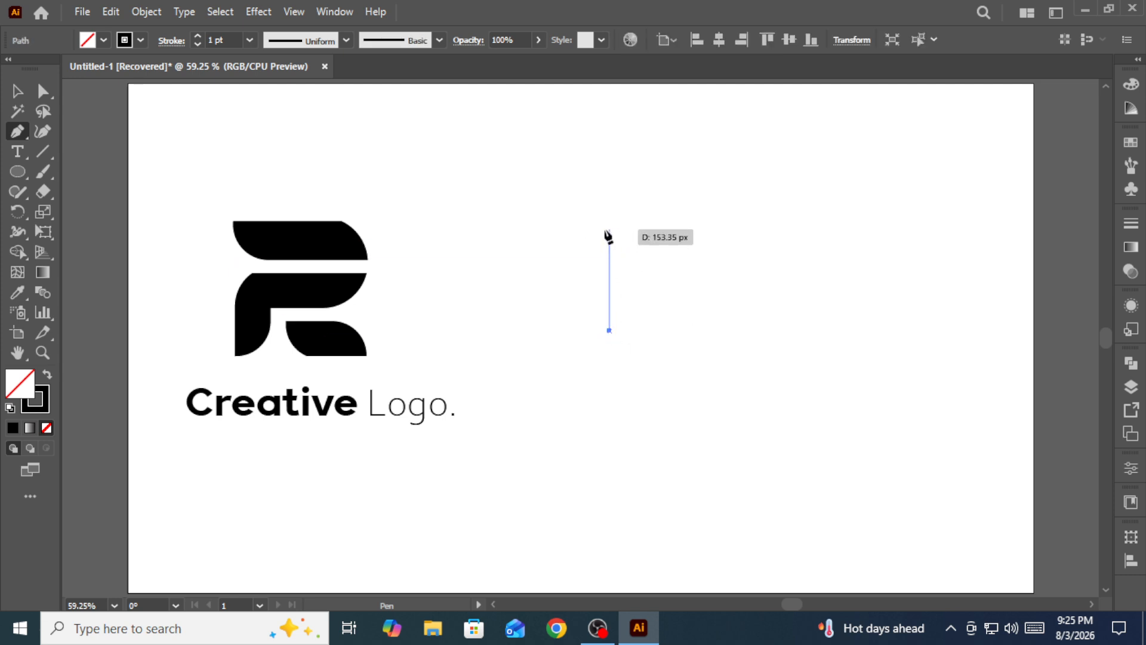
left_click(609, 228)
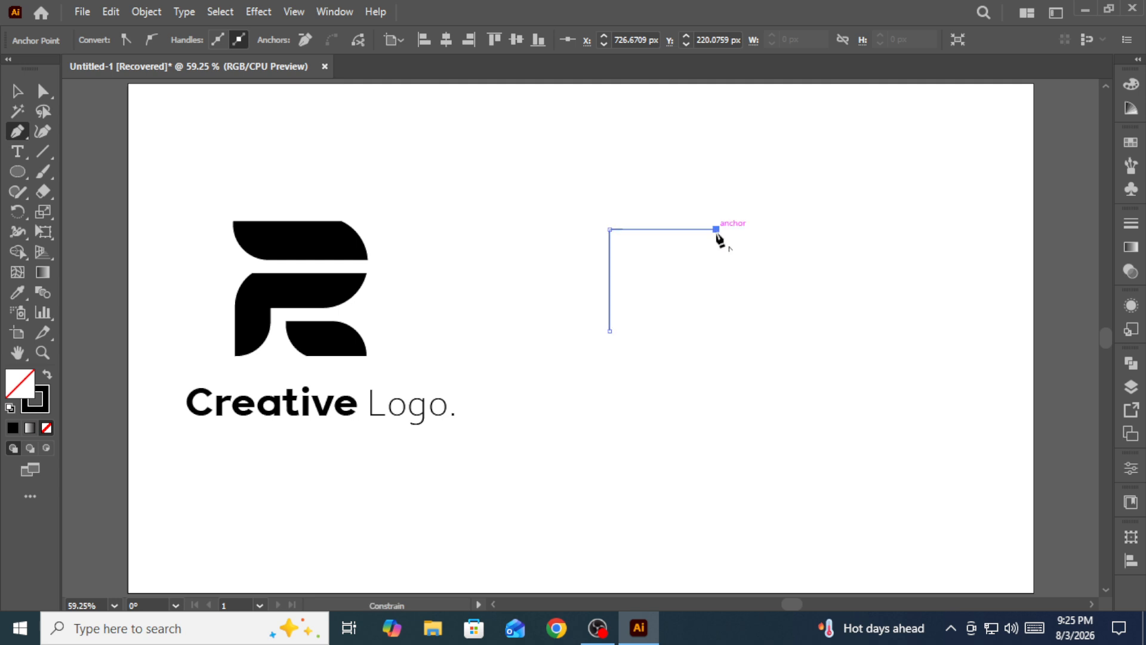
left_click(716, 229)
key("v")
left_click(585, 228)
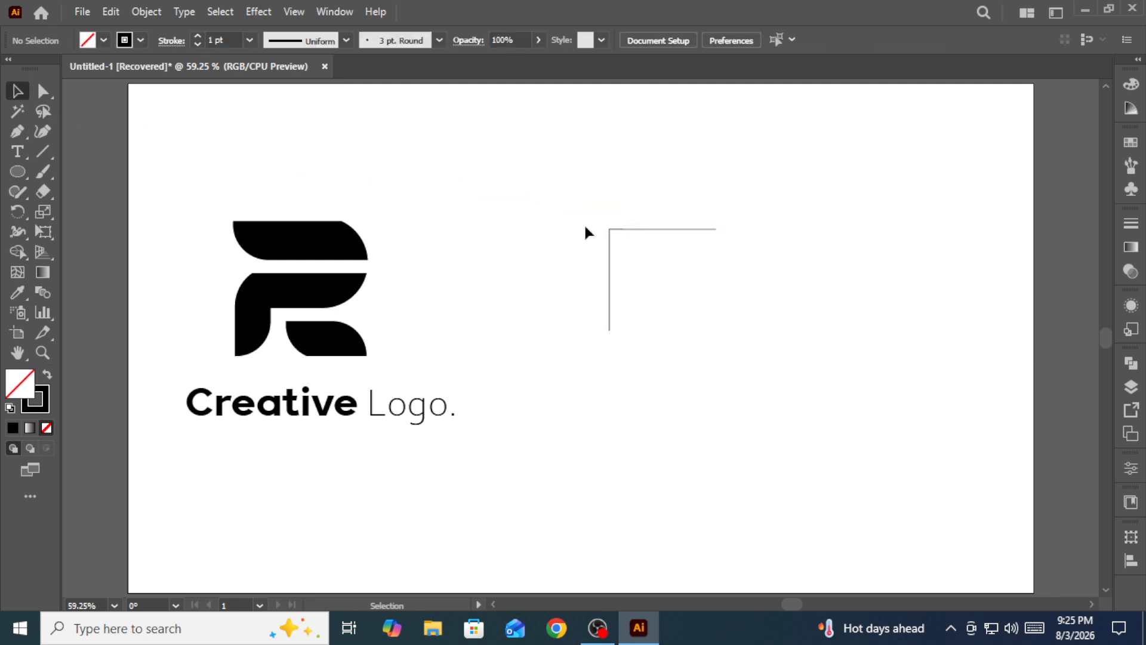
Step: Try to round the corner of the open right-angle path
left_click(43, 93)
left_click_drag(625, 246, 653, 276)
left_click(16, 91)
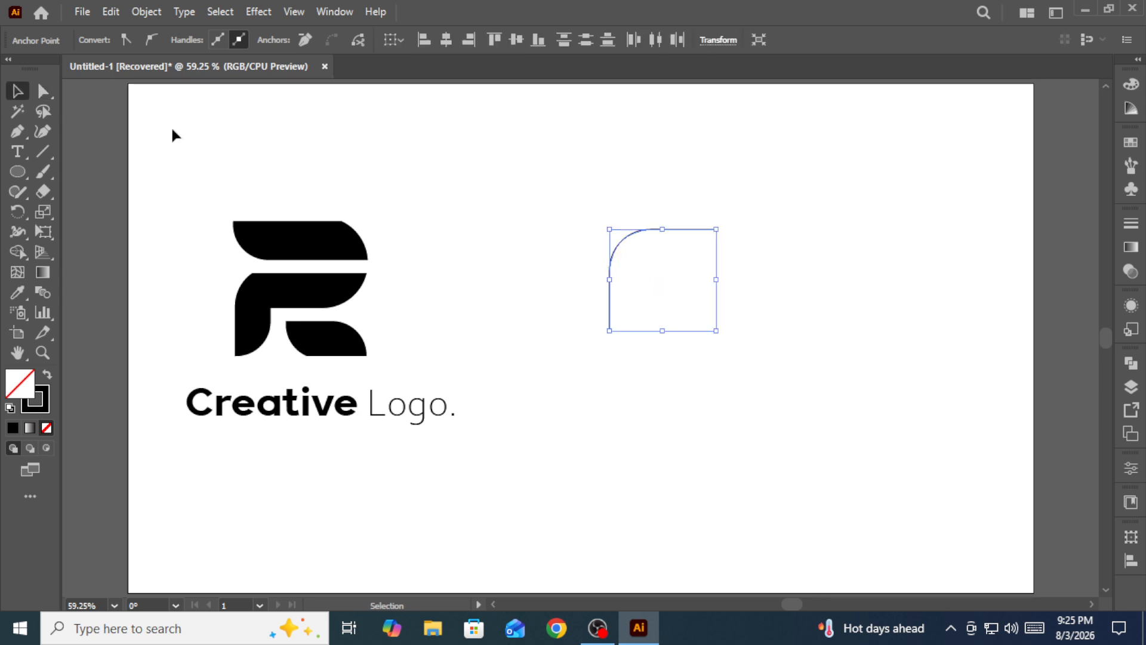
Step: Enlarge the sharp-cornered right-angle path on the artboard's right half and deselect it
left_click(587, 204)
left_click_drag(571, 183, 750, 287)
left_click_drag(576, 257, 592, 291)
left_click(631, 292)
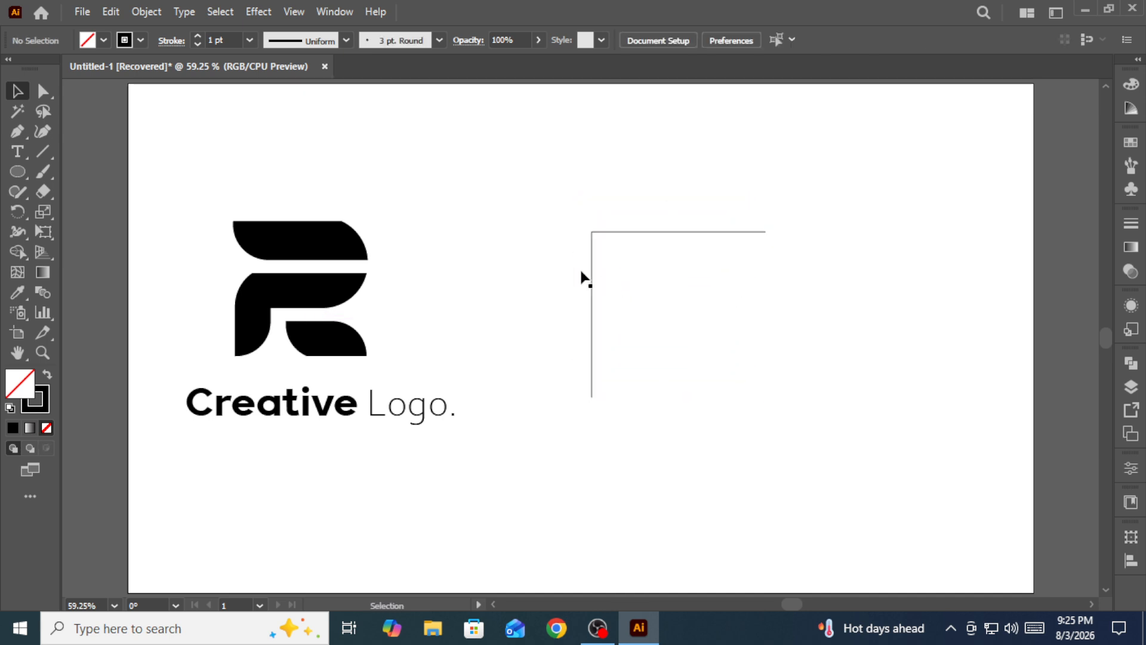
Step: Copy the right-angle path and paste a duplicate exactly over it
left_click_drag(555, 243, 623, 298)
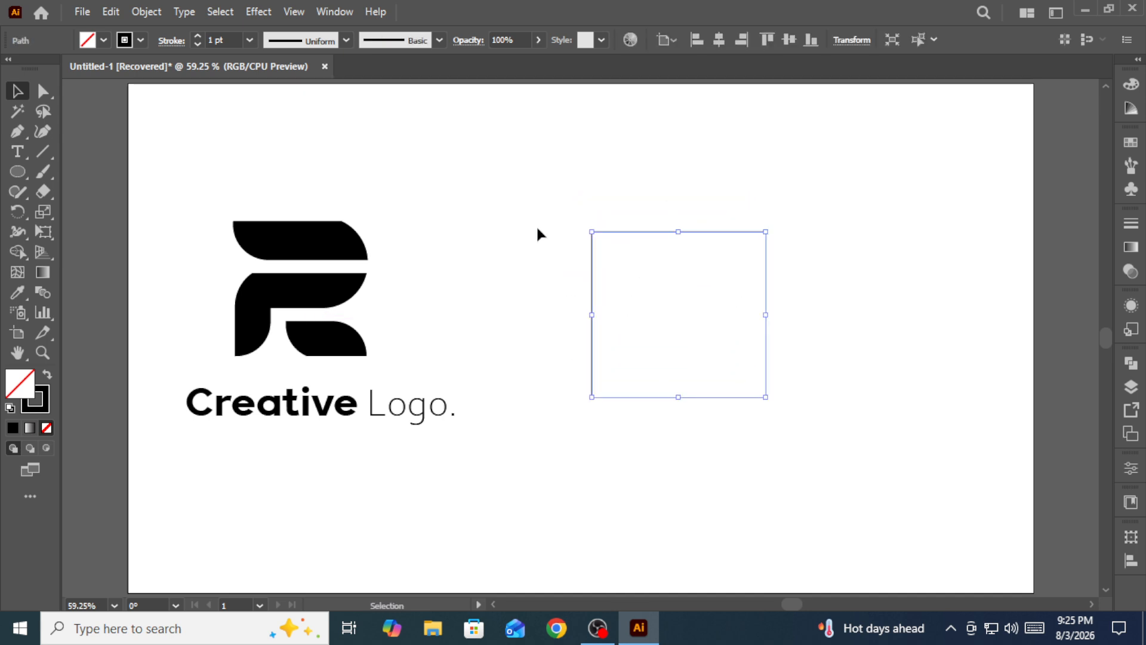
left_click(113, 13)
left_click(138, 92)
left_click(112, 12)
Step: Try to round the corners of both stacked right-angle paths together, and undo the rounding
left_click(46, 93)
left_click(543, 197)
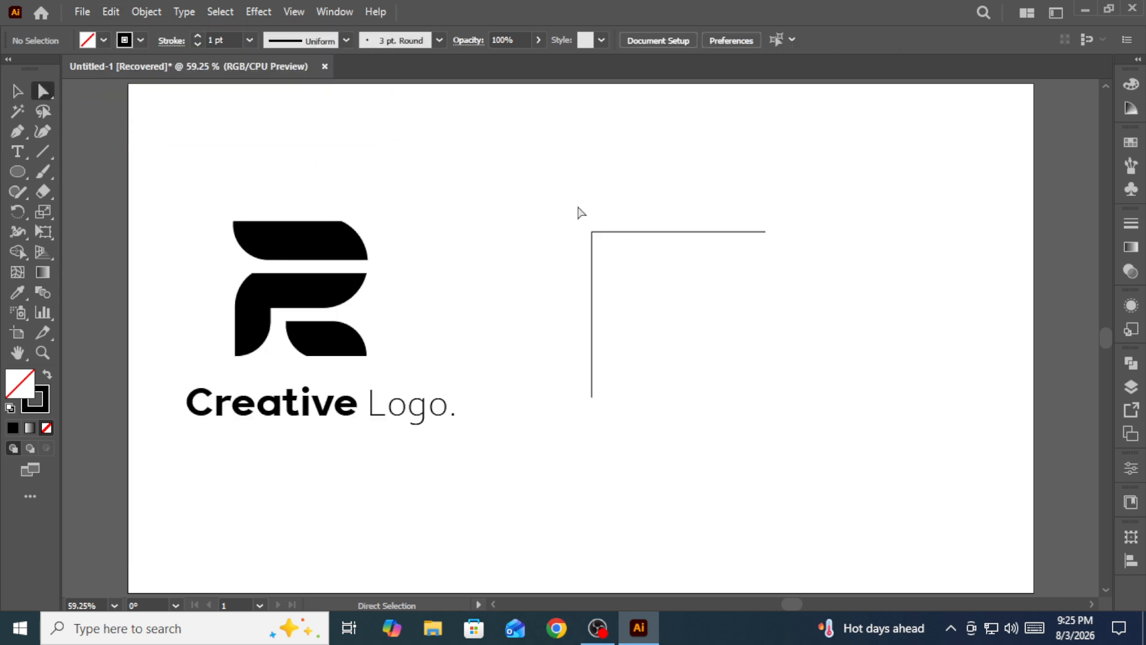
left_click_drag(577, 207, 649, 285)
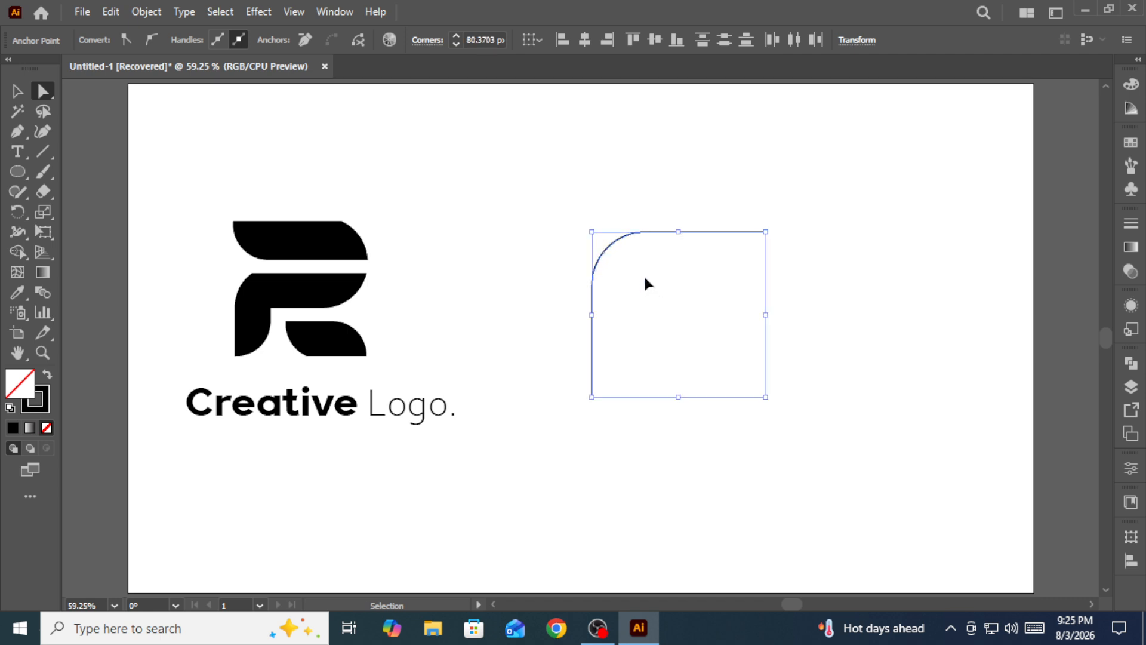
key("ctrl+z")
left_click(17, 91)
left_click(403, 137)
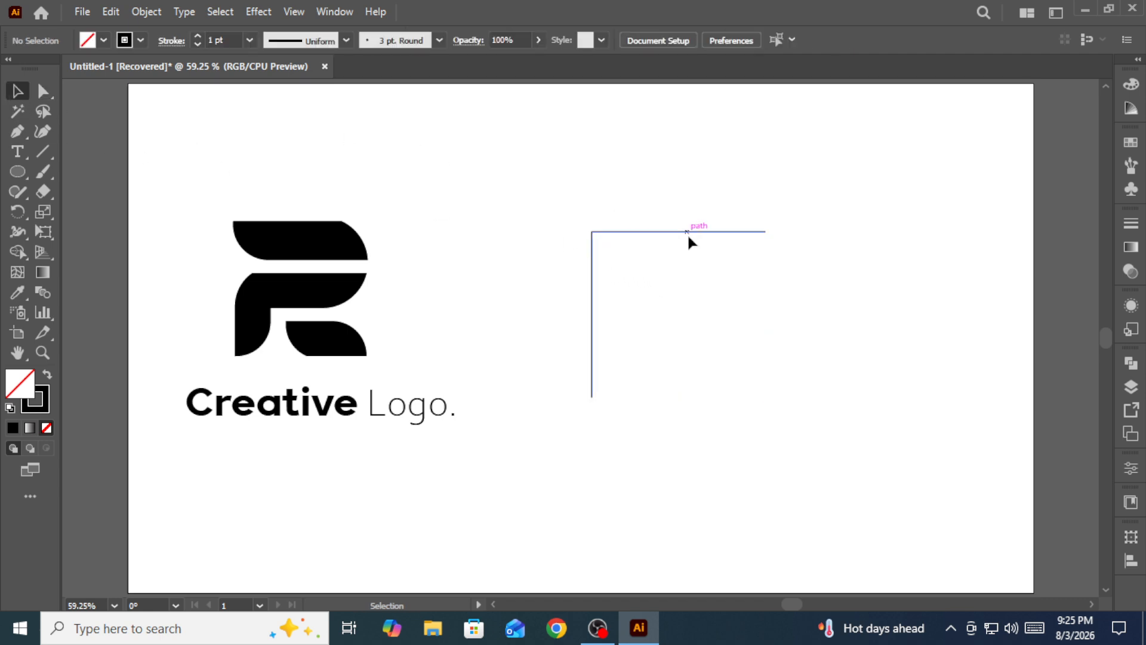
Step: Round the corner of only the front right-angle path to a radius of about 102.5 px
left_click(686, 233)
key("a")
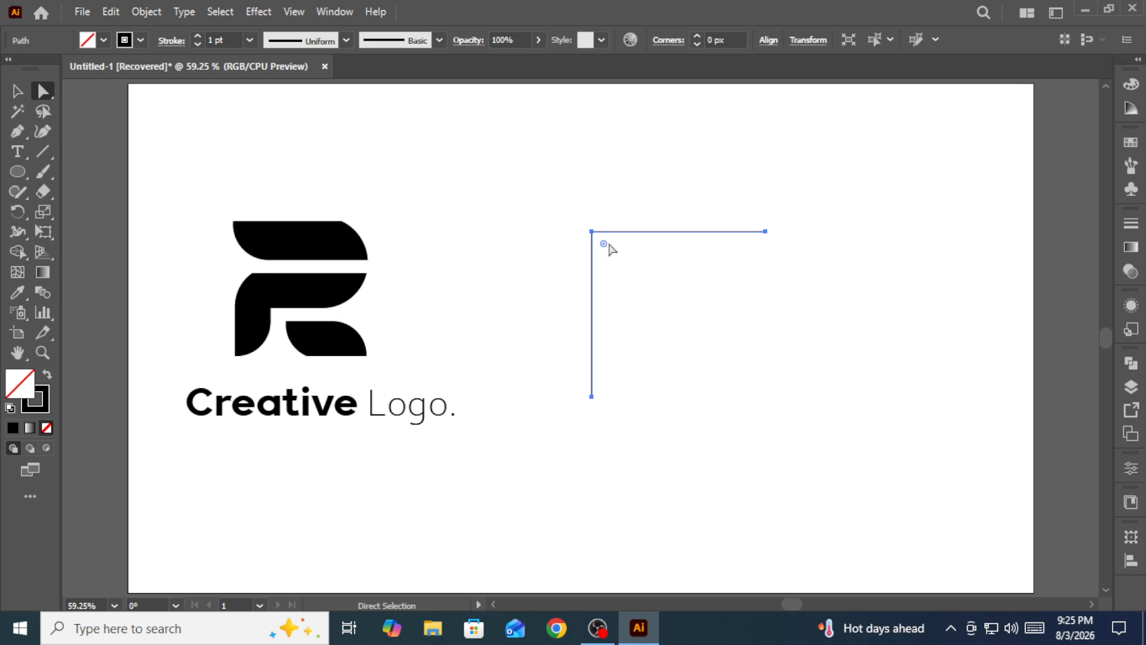
left_click_drag(604, 248, 660, 303)
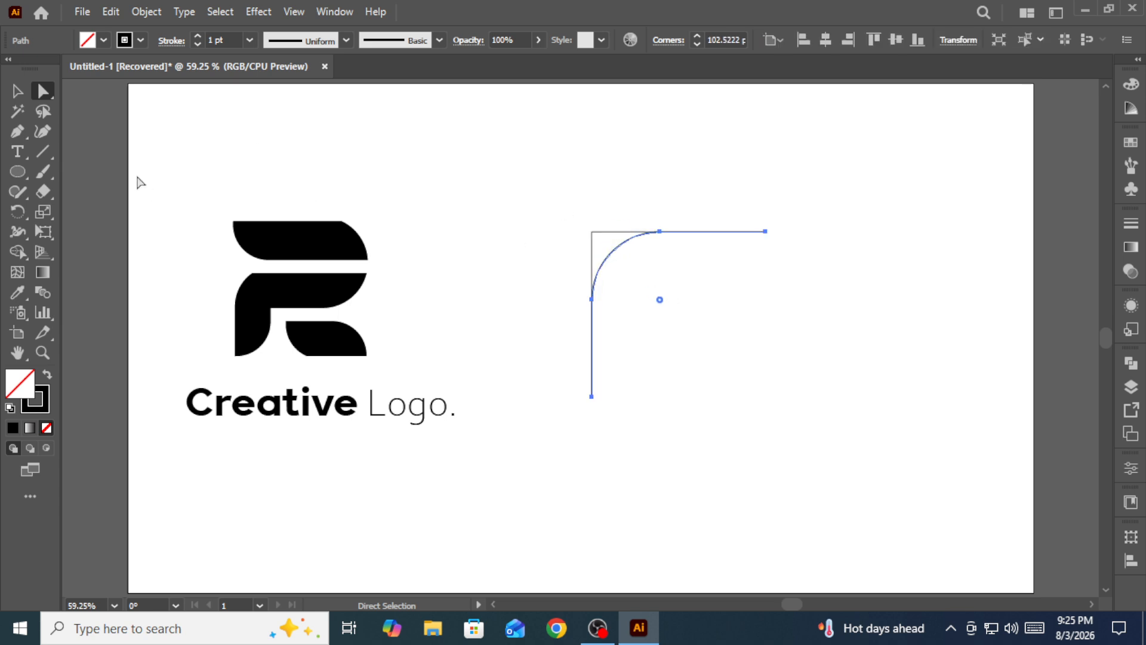
Step: Select both stacked paths and use Shape Builder to separate the corner piece from the straight segments
left_click(17, 90)
left_click_drag(556, 174, 653, 314)
left_click(17, 251)
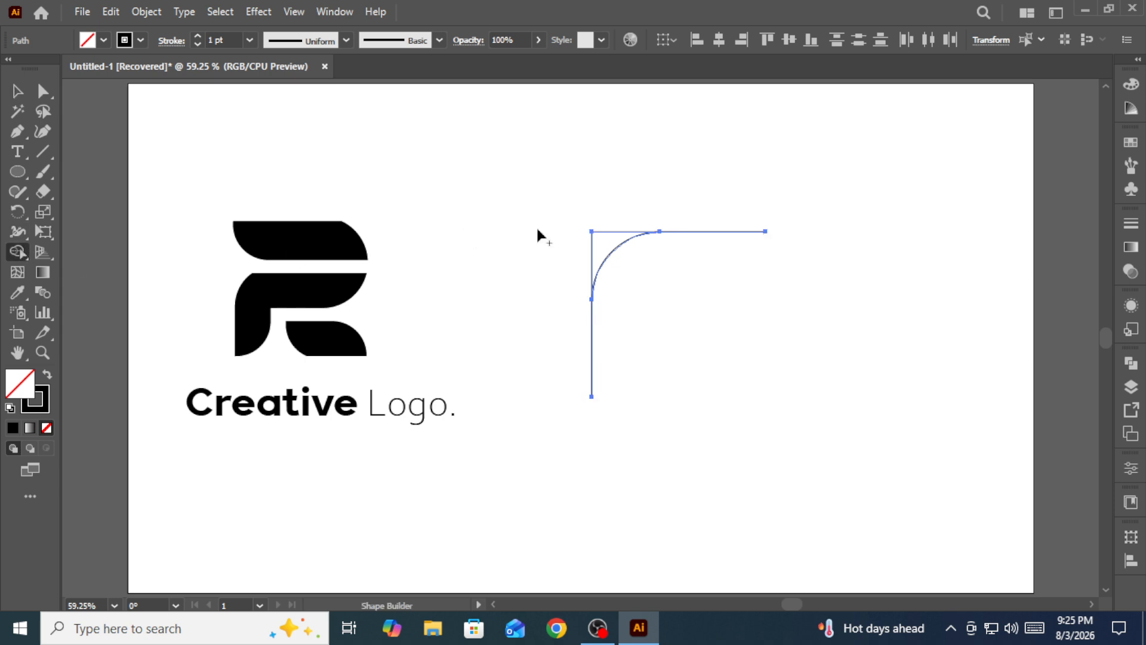
left_click(17, 91)
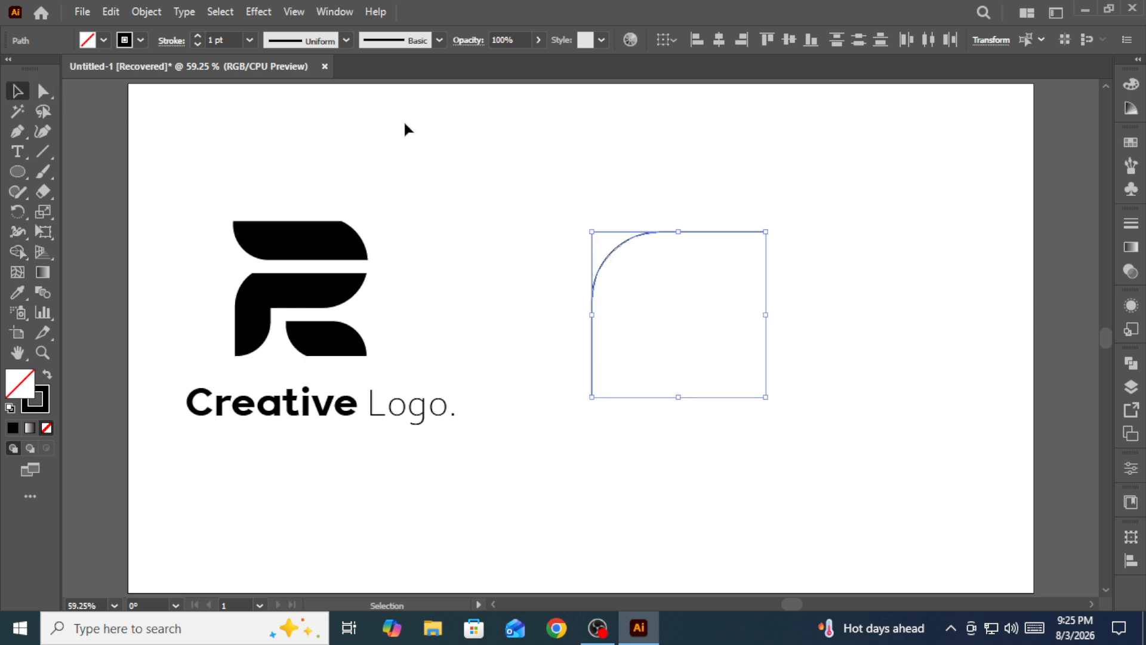
left_click(406, 128)
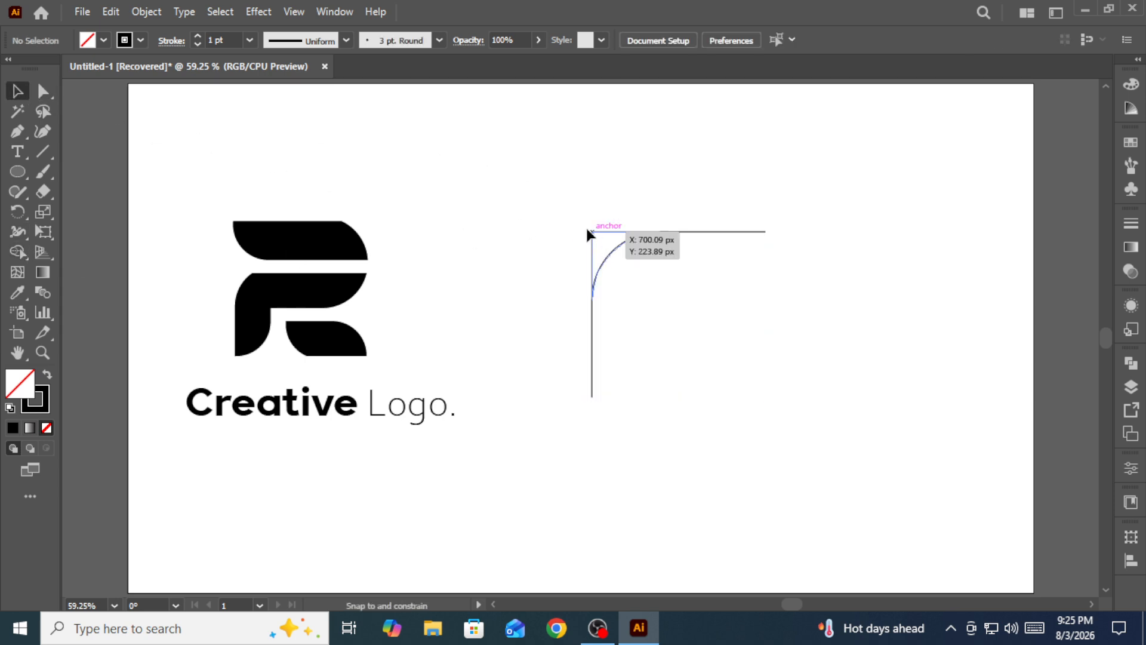
Step: Move the separated corner piece diagonally up and left, away from the two straight lines, and deselect it
left_click_drag(593, 235, 580, 216)
key("ctrl+z")
left_click(515, 204)
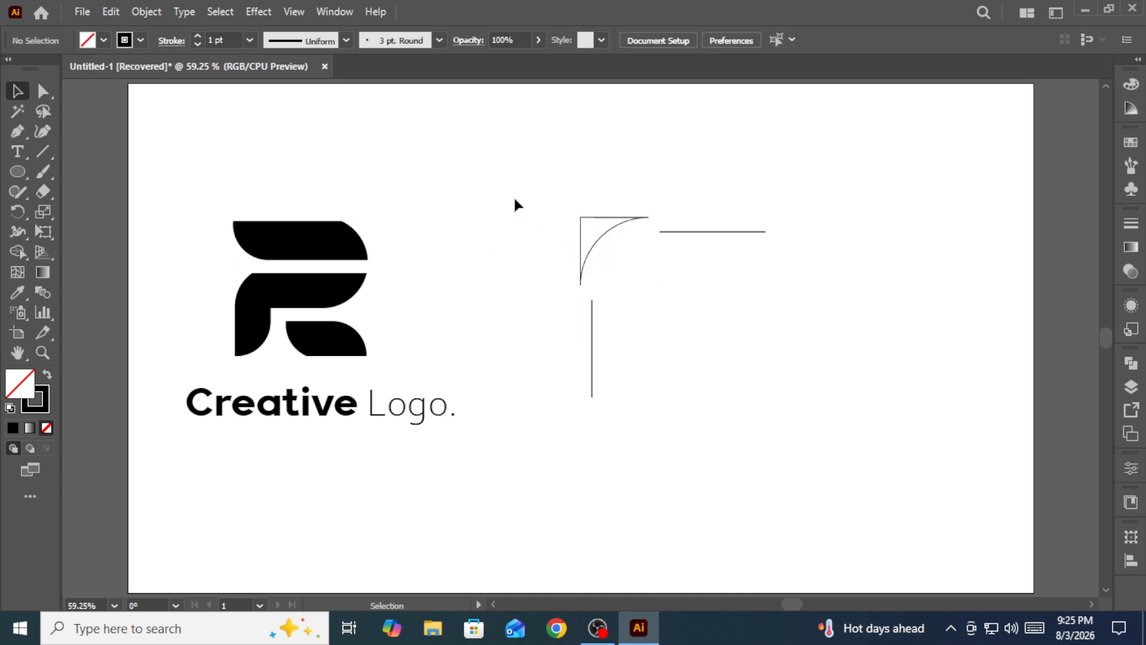
Step: Rejoin the vertical and horizontal lines into one right-angle path by drawing the missing corner with the Pen tool
scroll(663, 258, "up", 2)
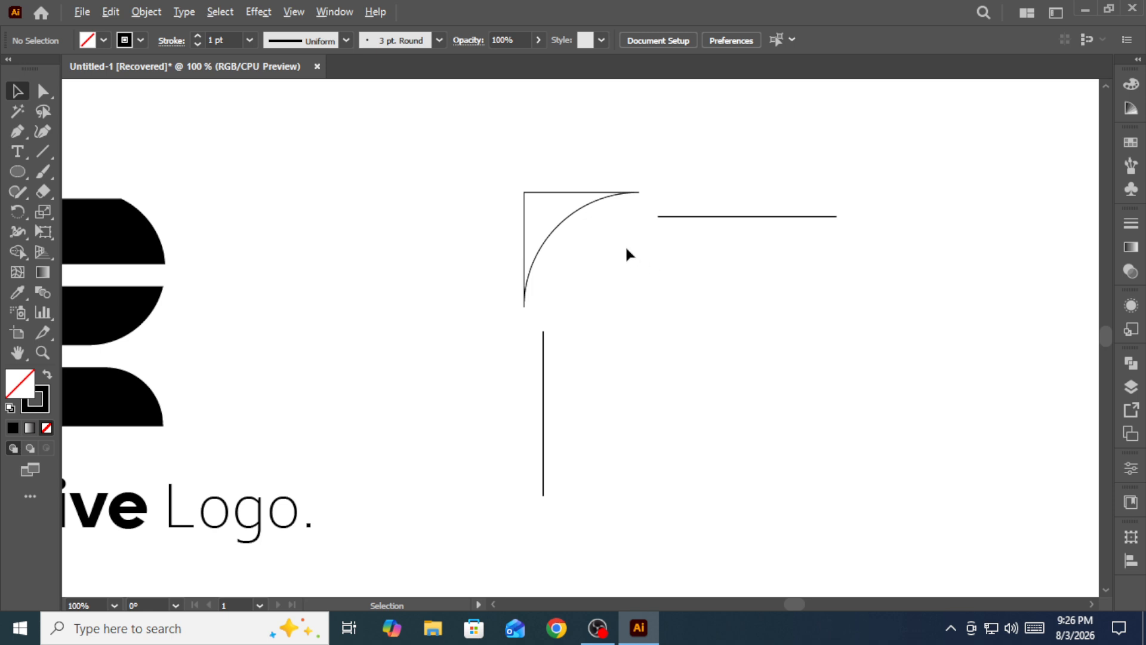
left_click(17, 131)
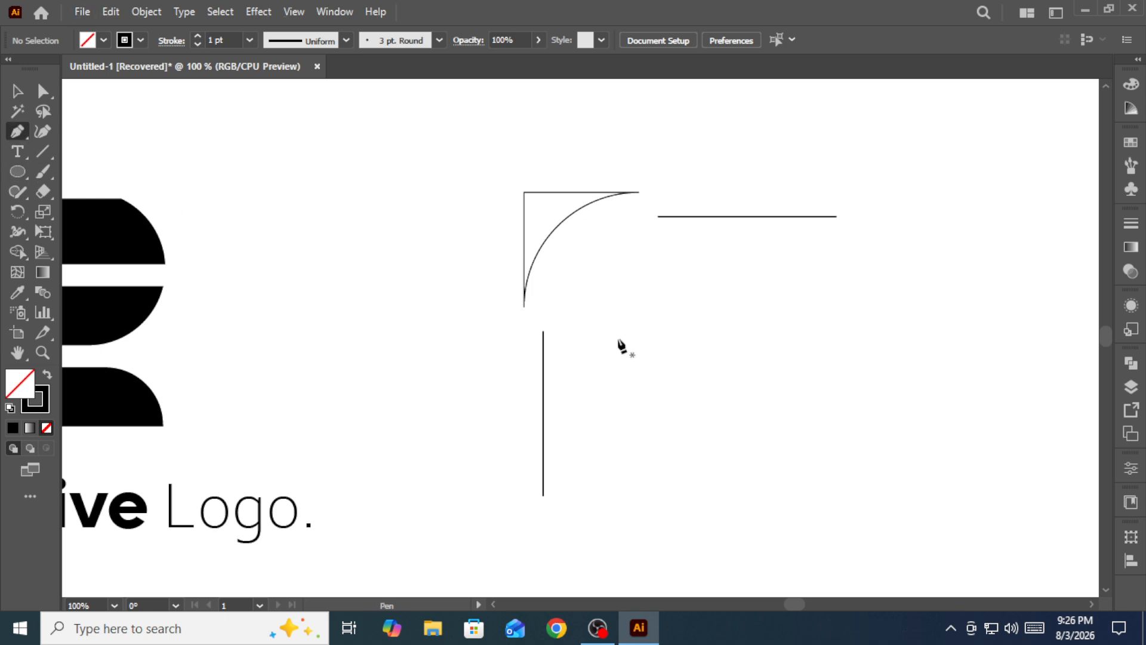
left_click(543, 332)
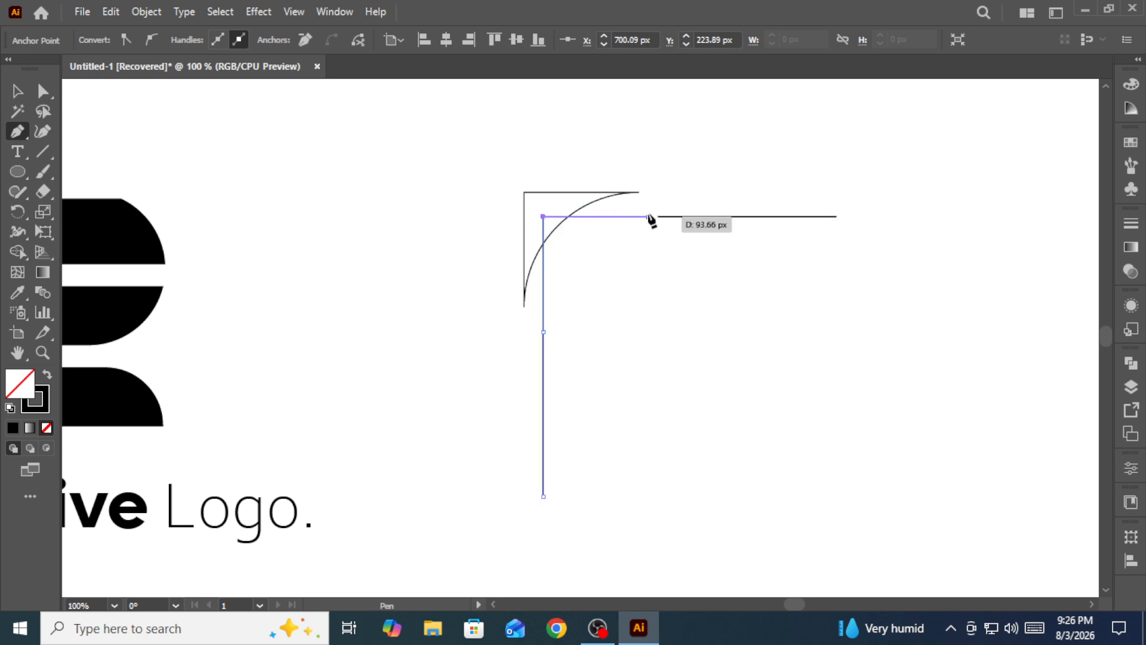
left_click(658, 217)
left_click(17, 90)
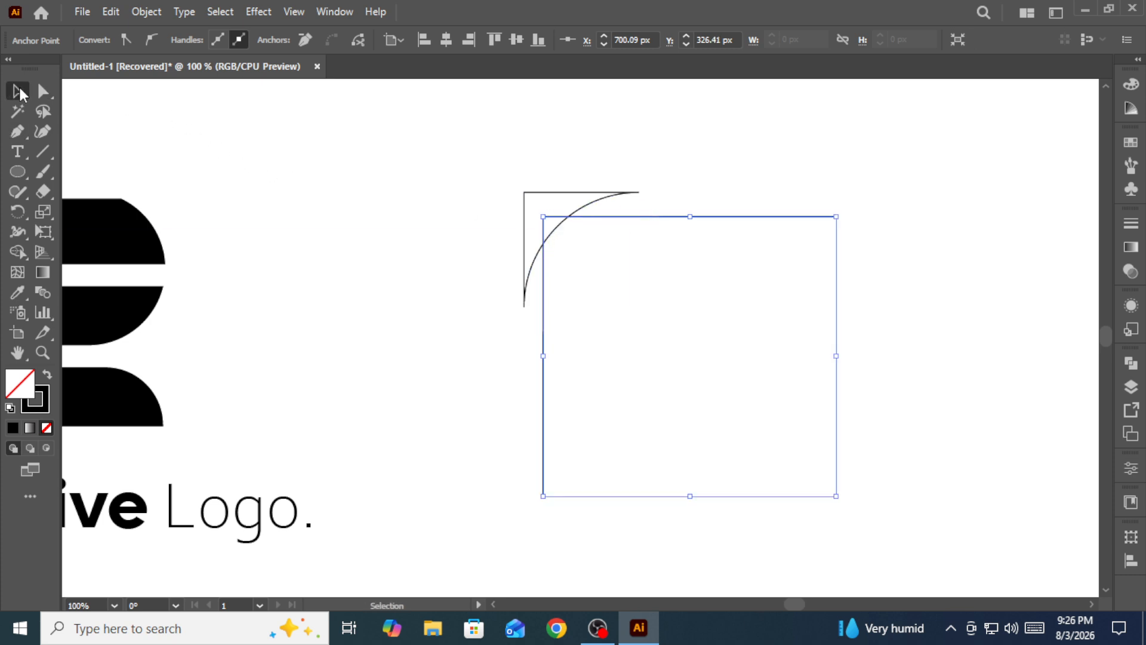
left_click(325, 153)
Step: Move the corner piece farther up and left of the rejoined path, and round that path's corner to about 94.5 px
left_click_drag(523, 194, 496, 154)
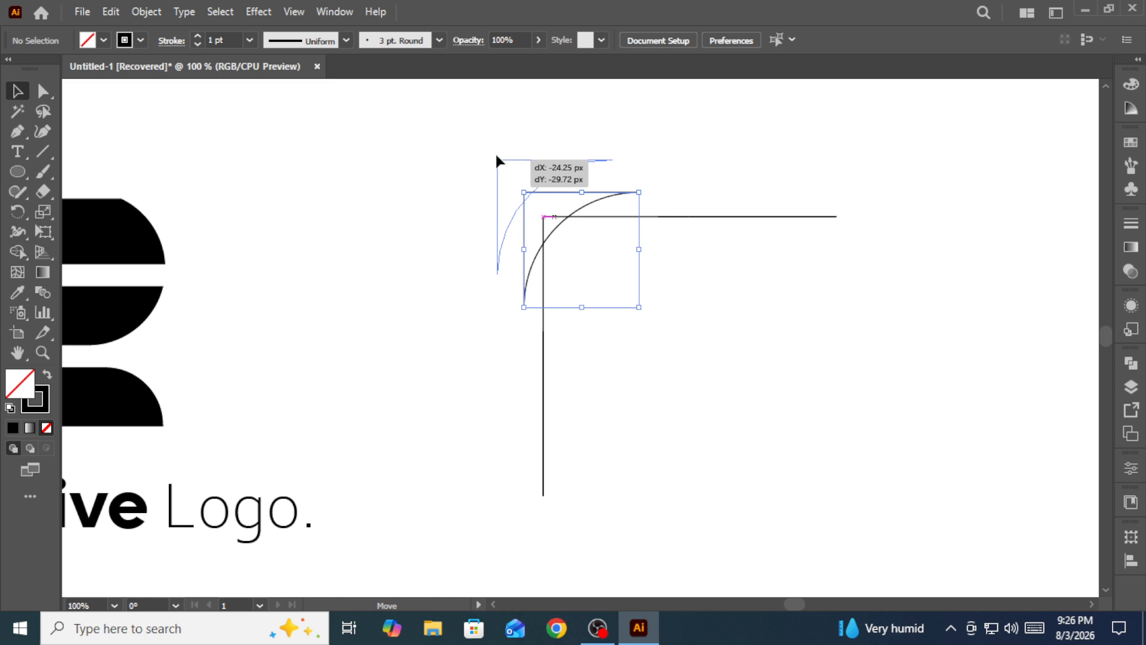
left_click(621, 202)
left_click(543, 218)
key("a")
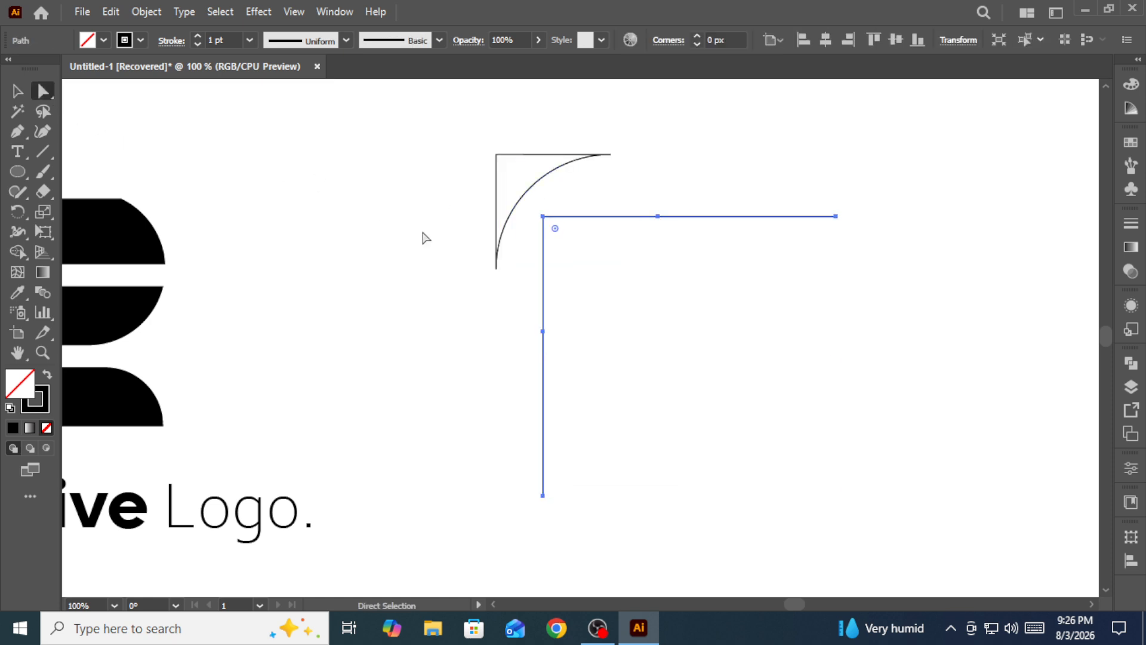
left_click_drag(554, 229, 651, 321)
left_click(17, 90)
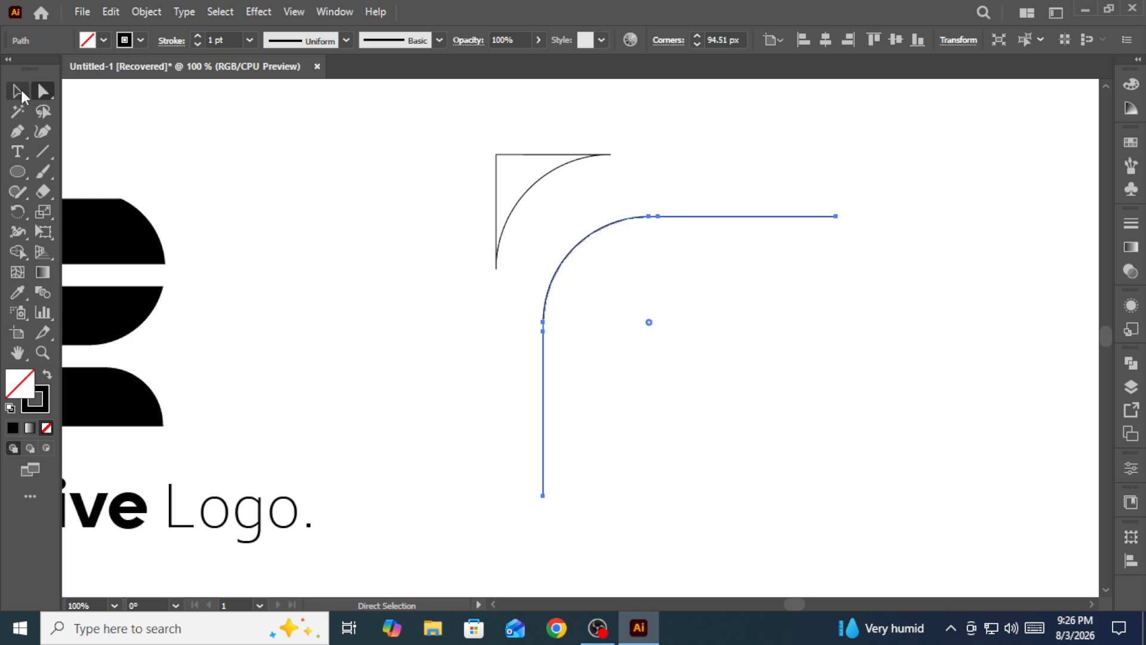
Step: Move the corner piece back toward the rounded path, leaving a narrow gap between their curves, and deselect it
left_click(482, 187)
left_click_drag(532, 187, 554, 216)
left_click(671, 278)
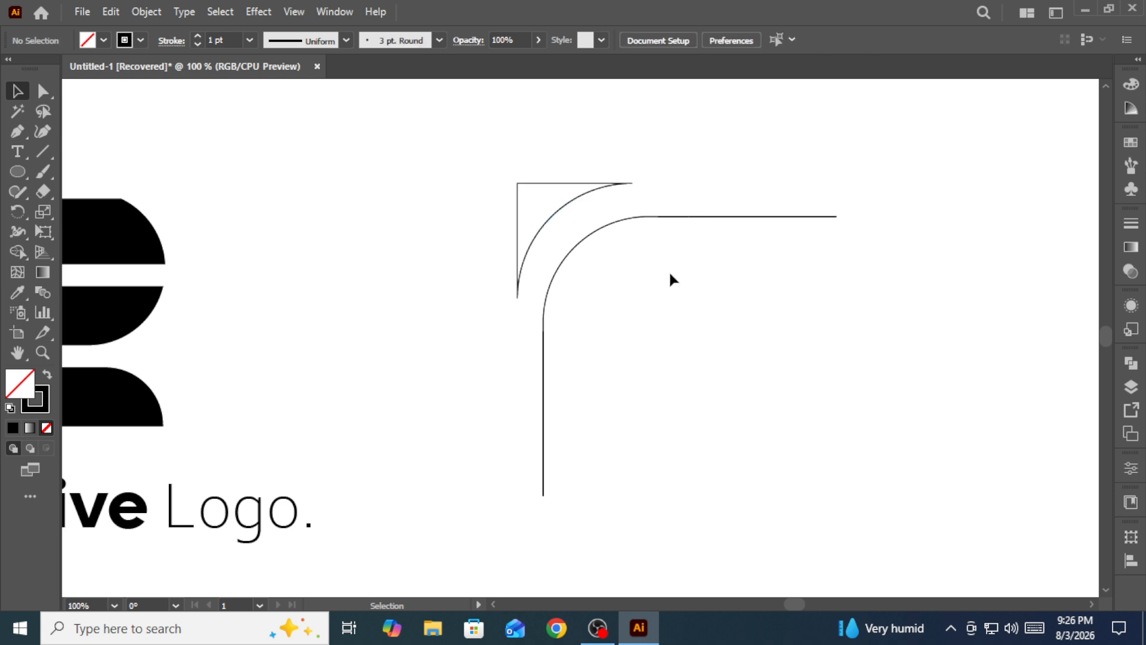
Step: Set the rounded path's stroke weight to 40 pt and deselect it
scroll(581, 293, "down", 1)
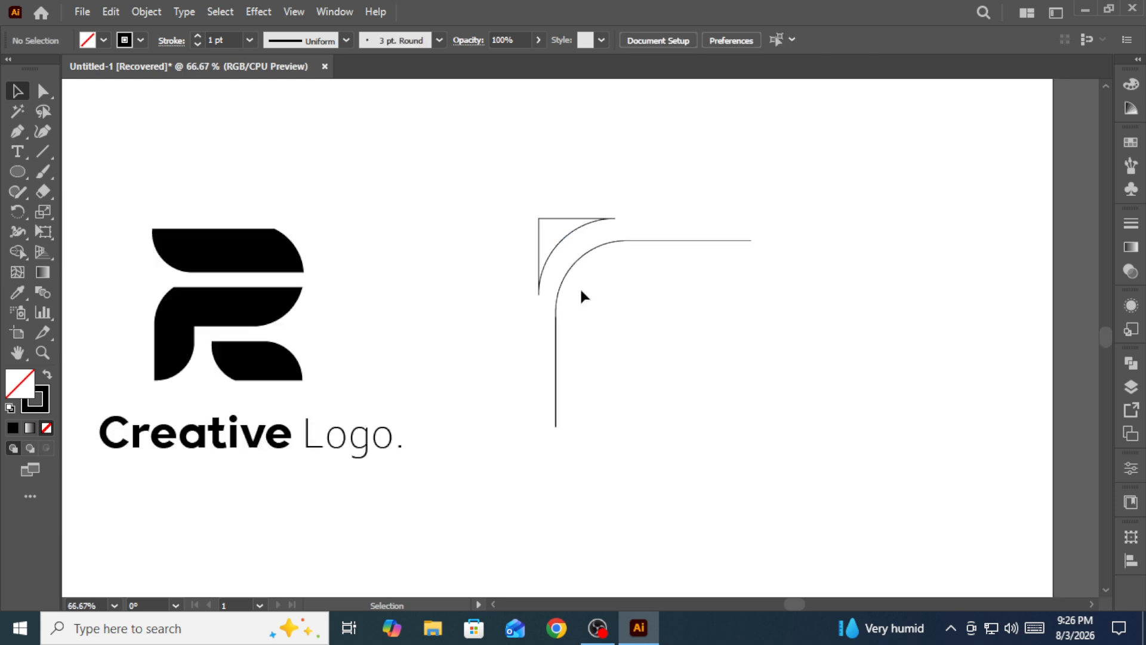
left_click(646, 243)
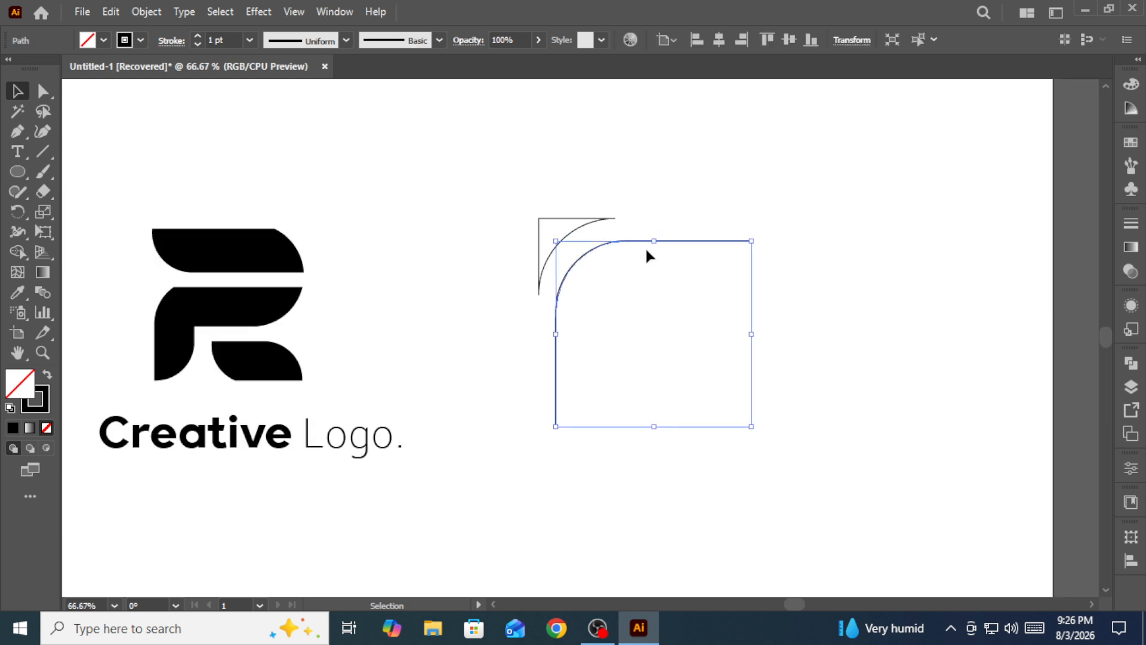
left_click(248, 40)
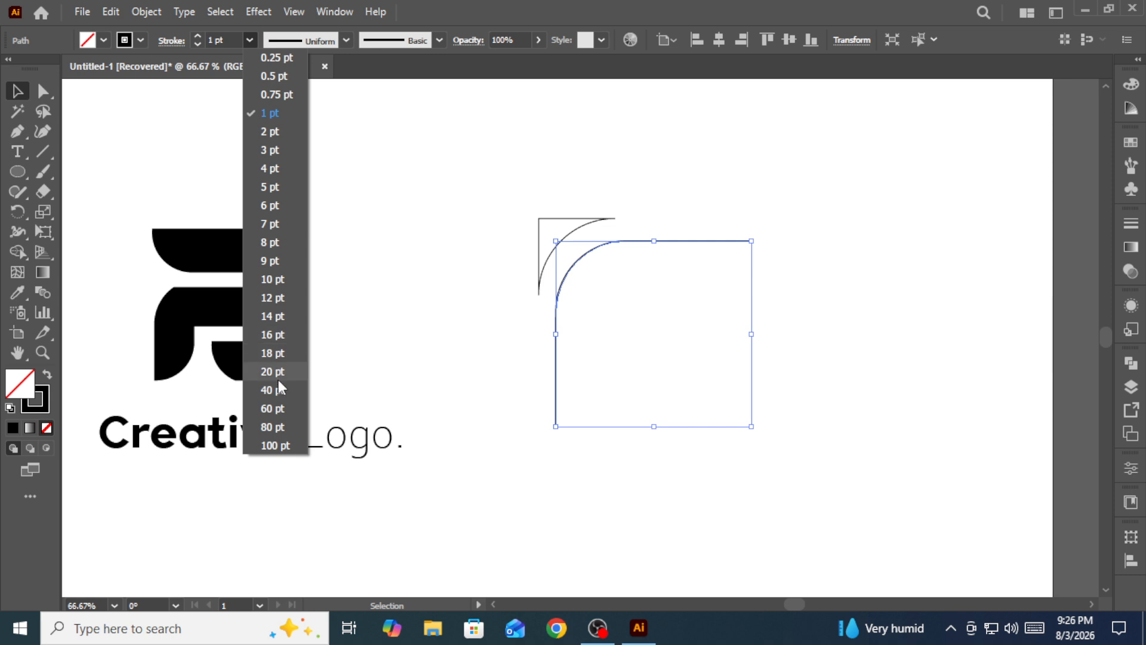
left_click(272, 372)
left_click(250, 40)
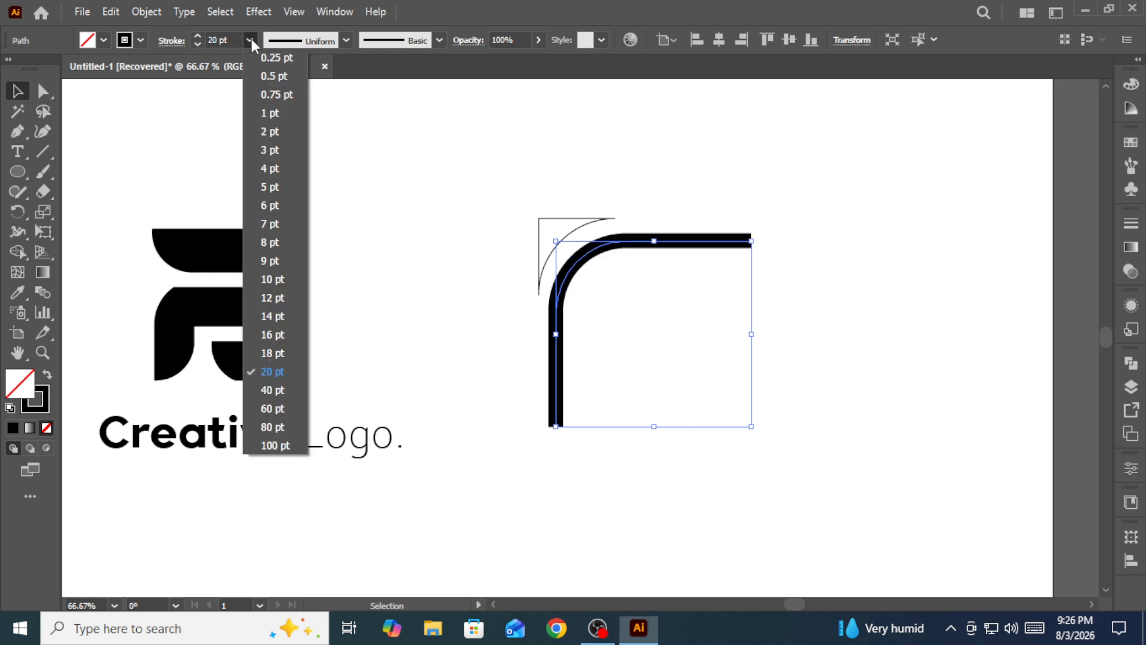
left_click(267, 381)
left_click(419, 242)
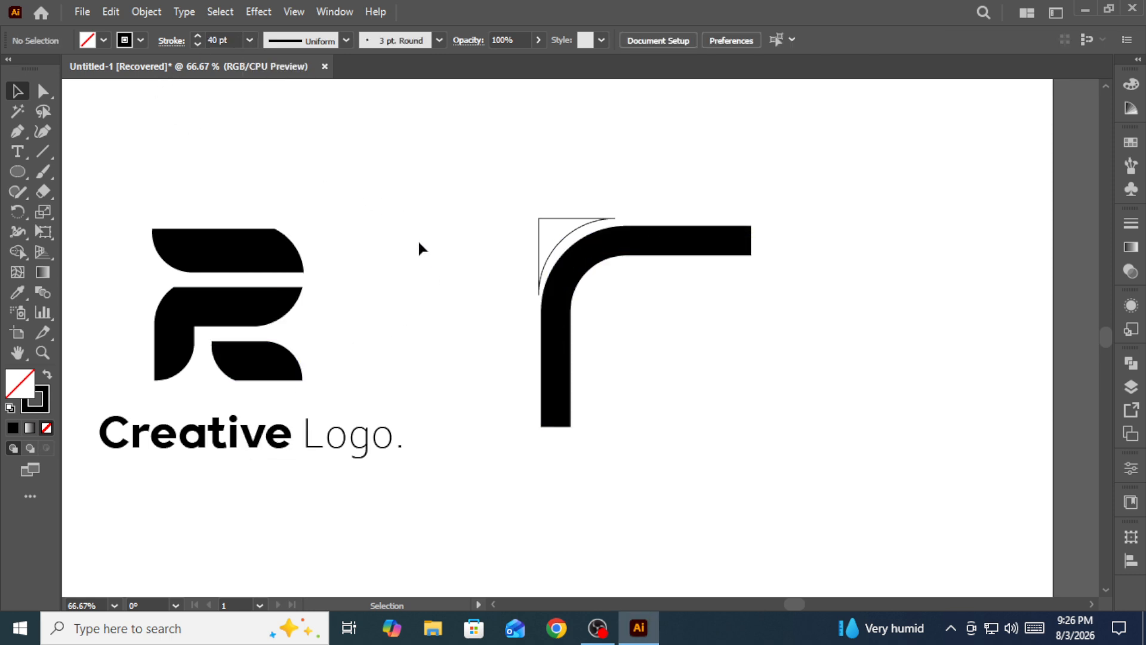
Step: Increase the thick path's corner radius to about 102.5 px and deselect it
left_click(585, 260)
left_click(45, 99)
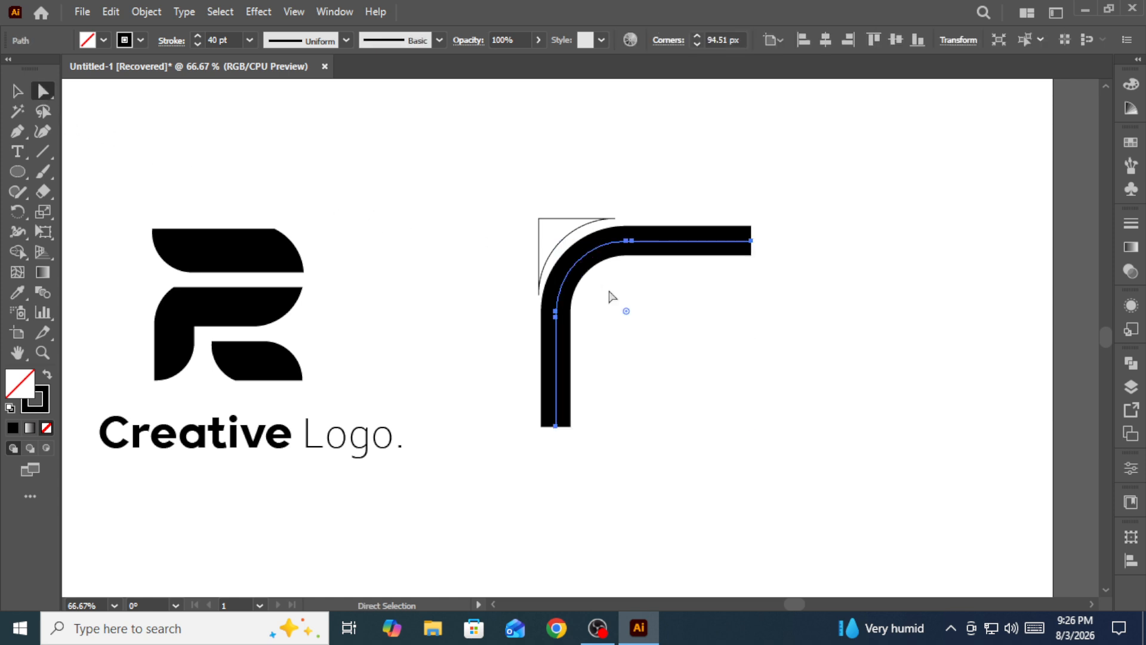
left_click_drag(632, 317, 655, 316)
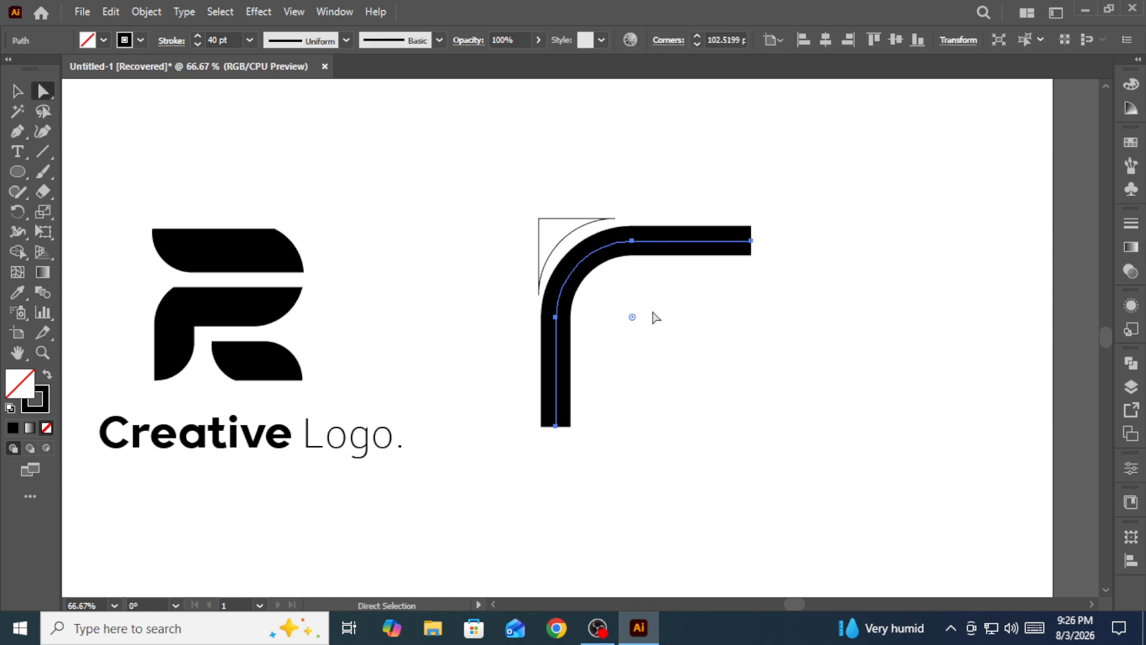
left_click(18, 91)
left_click(348, 151)
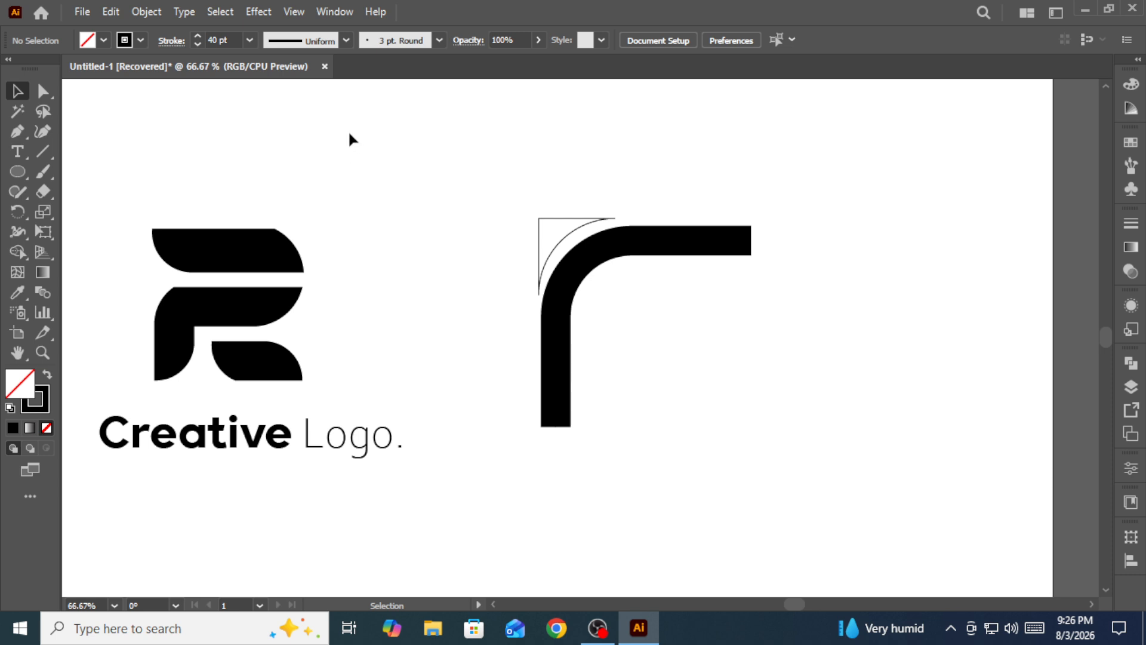
Step: Draw an open, angular S-shaped path inside the curved stroke, about 172 px wide at its upper arm and 177 px tall
left_click(18, 131)
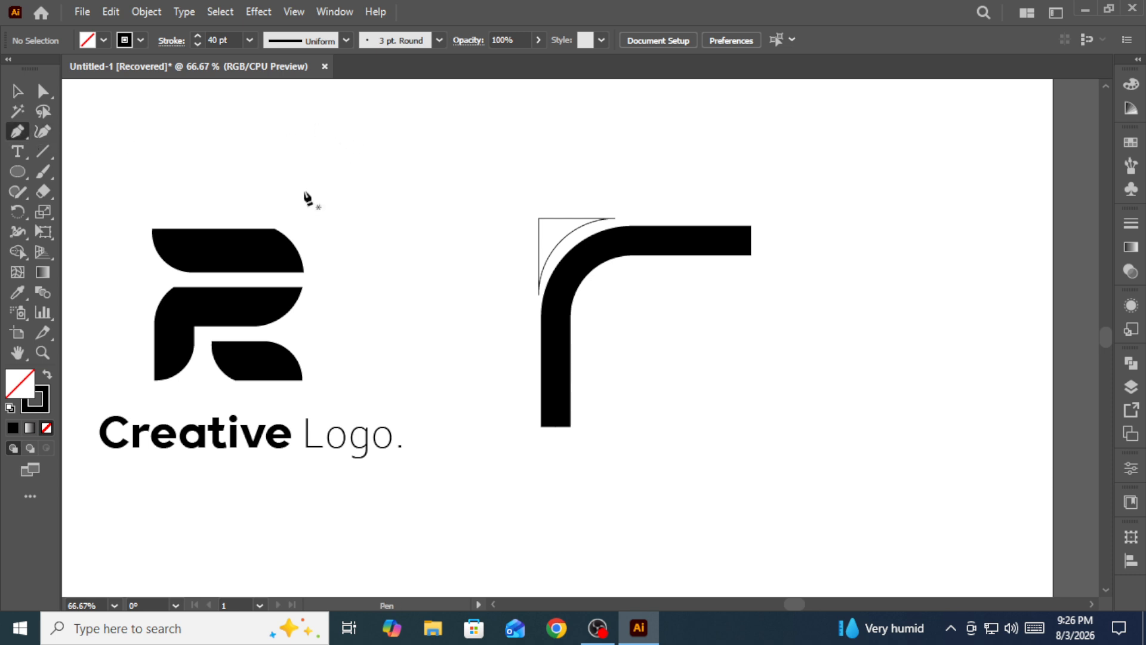
left_click(751, 294)
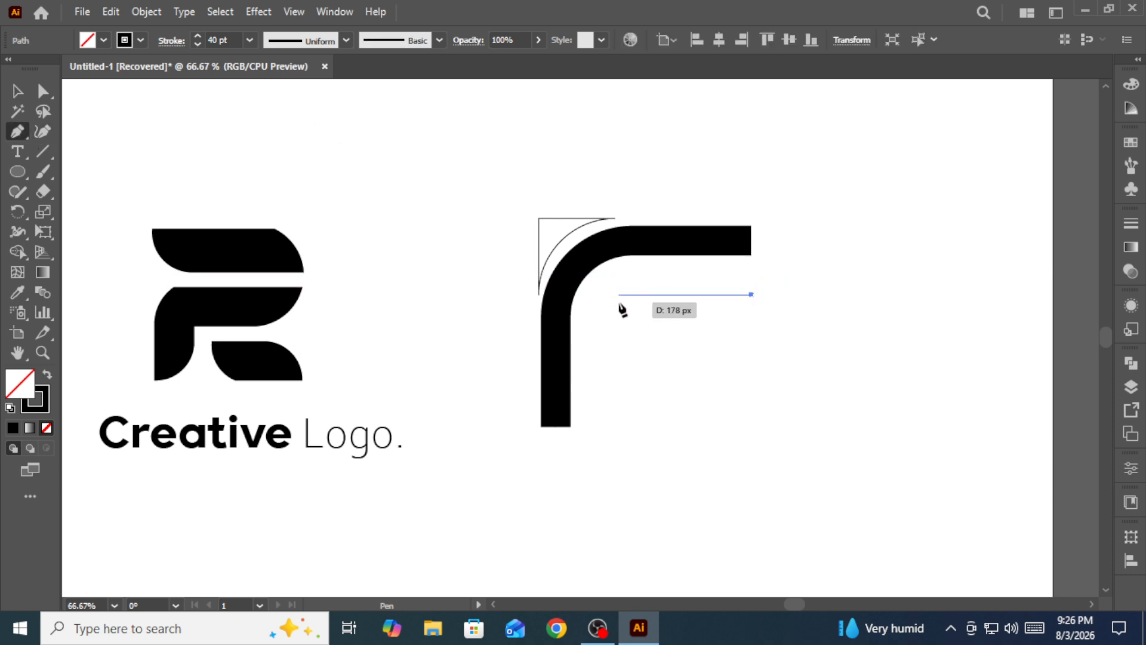
left_click(622, 304)
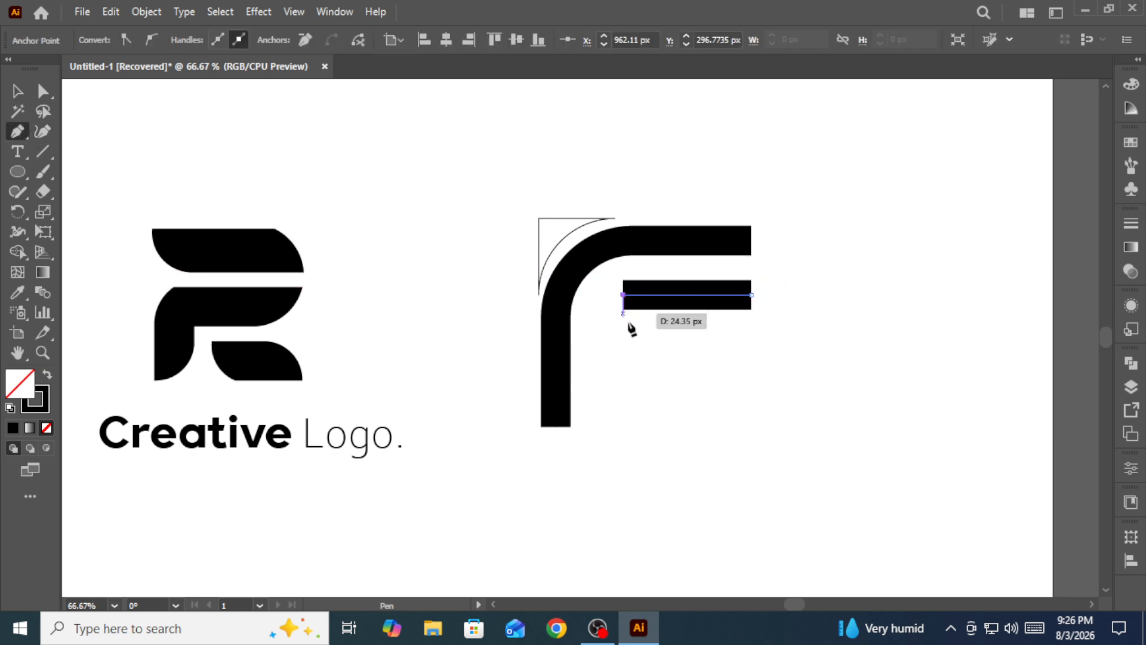
left_click(623, 361)
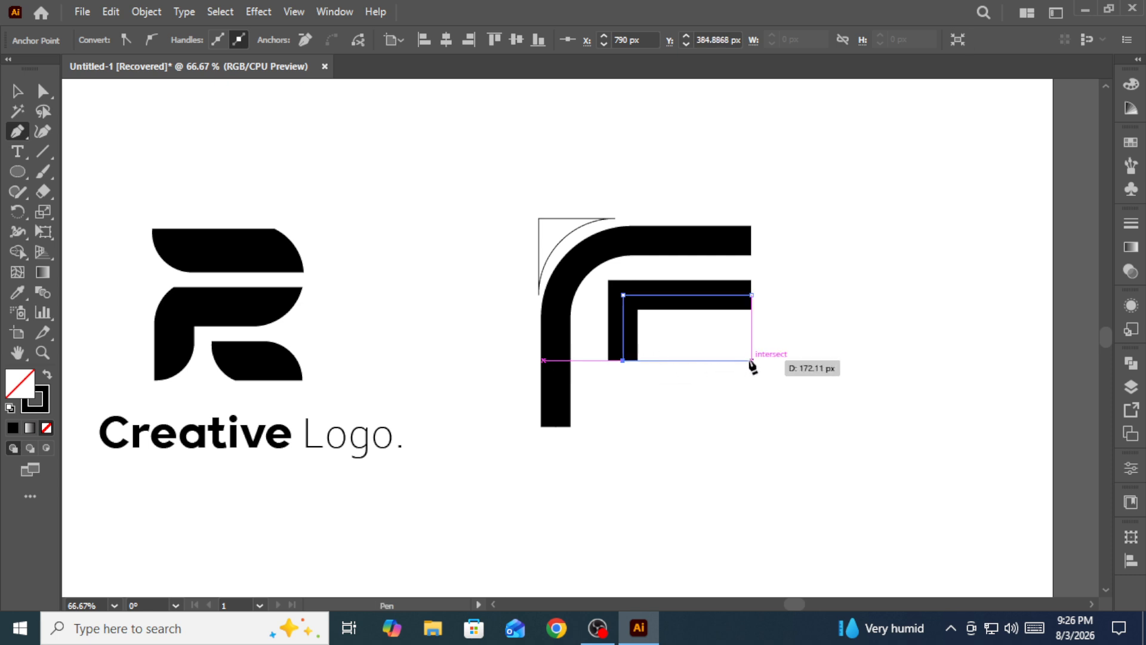
left_click(750, 361)
left_click(751, 426)
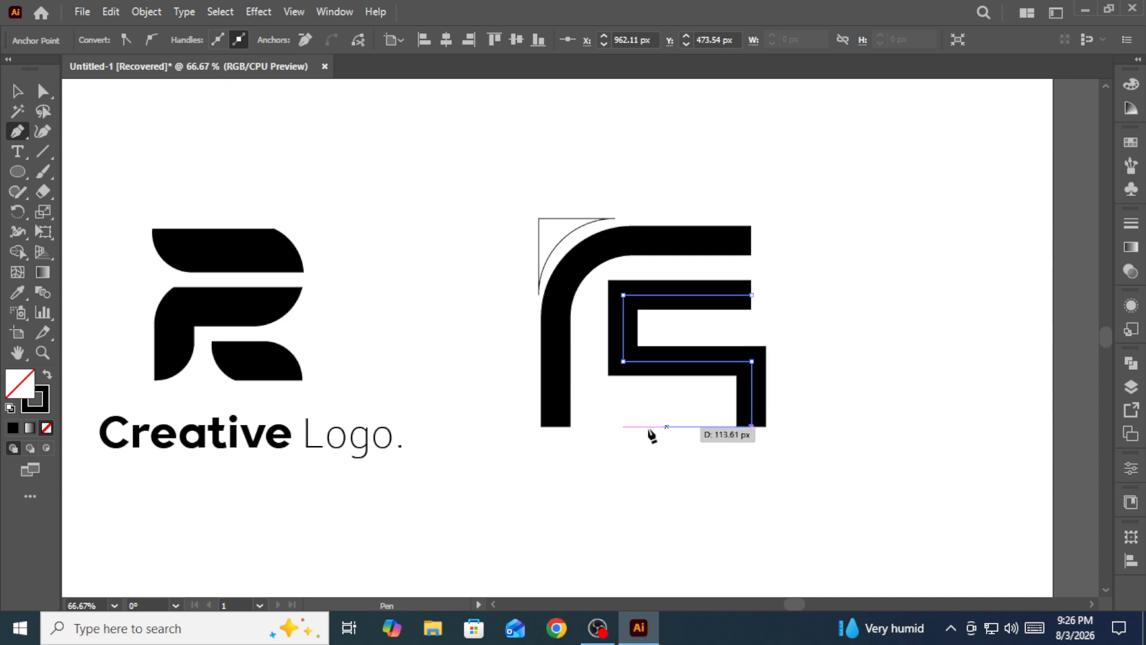
left_click(616, 426)
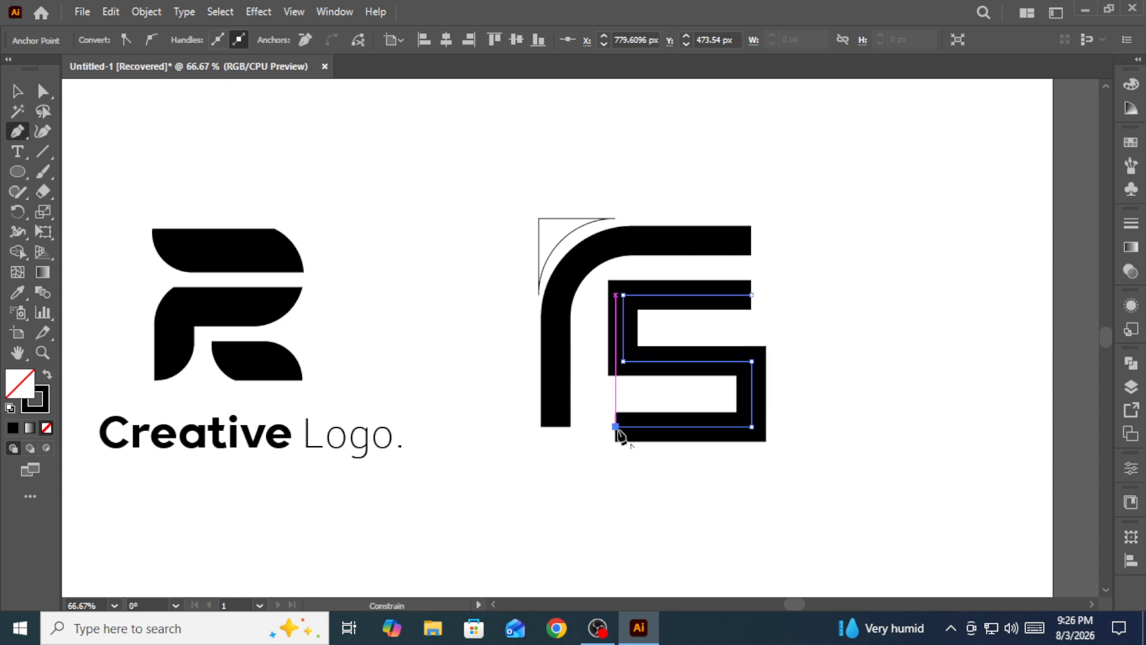
left_click(17, 90)
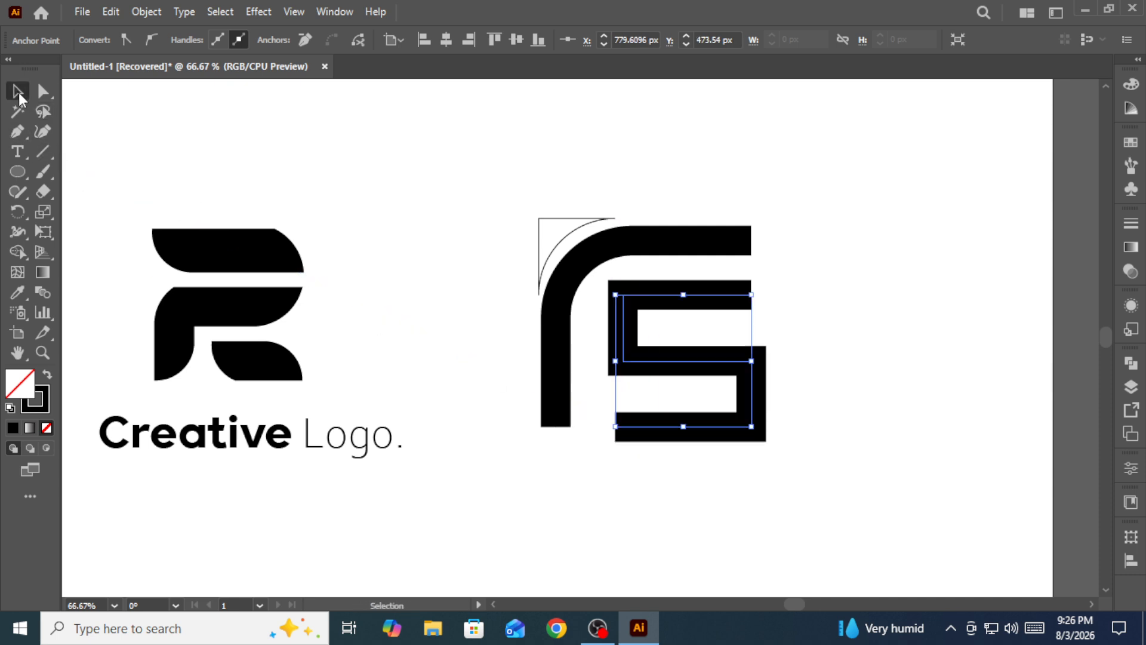
Step: Extend the open lower end of the S-shaped path outward to X 771 px
left_click(43, 91)
scroll(650, 401, "up", 2)
left_click_drag(571, 459, 557, 460)
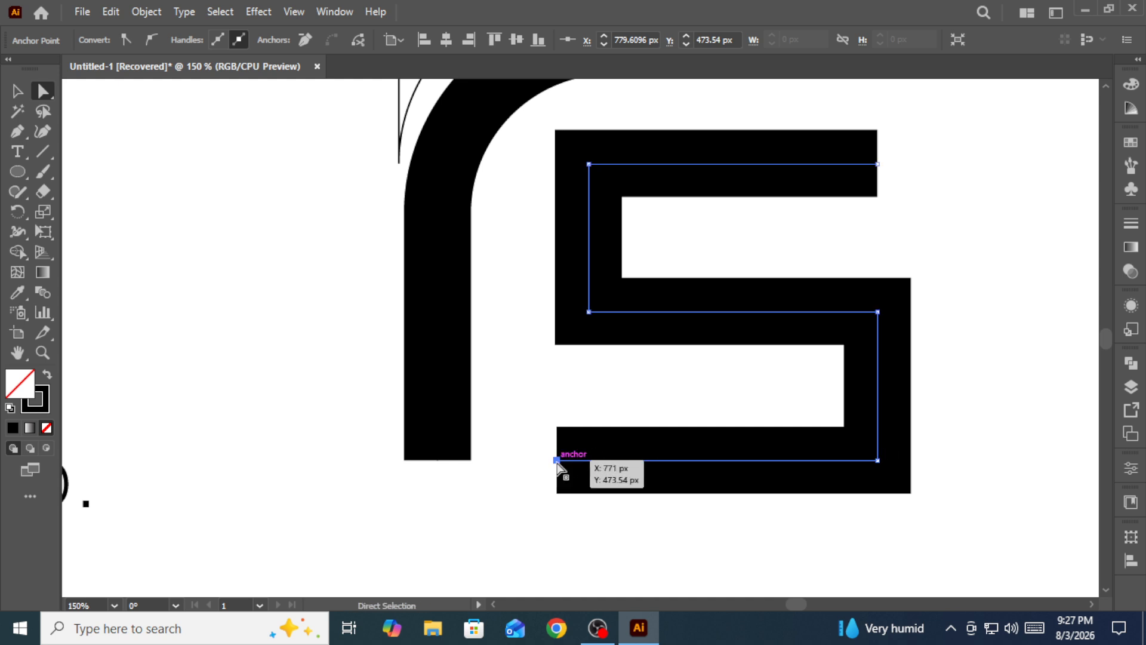
Step: Lengthen the curved path's vertical leg down to about Y 490.5 px, nearly level with the S shape's base, and deselect it
left_click(437, 459)
left_click_drag(438, 460, 437, 489)
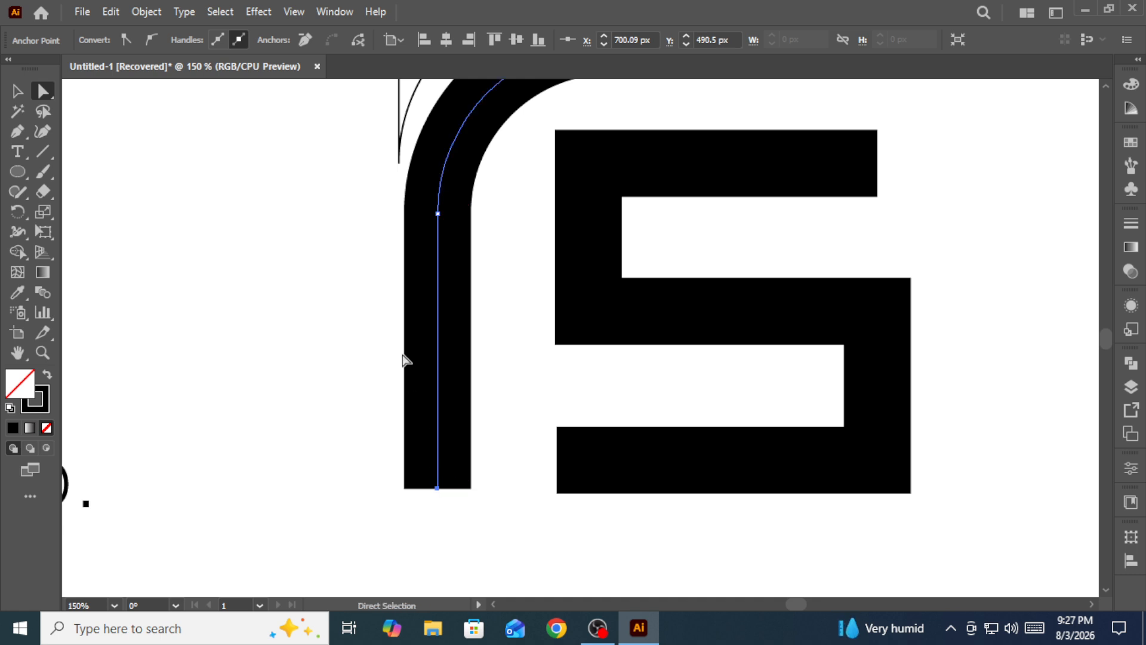
left_click(379, 328)
scroll(384, 327, "down", 1)
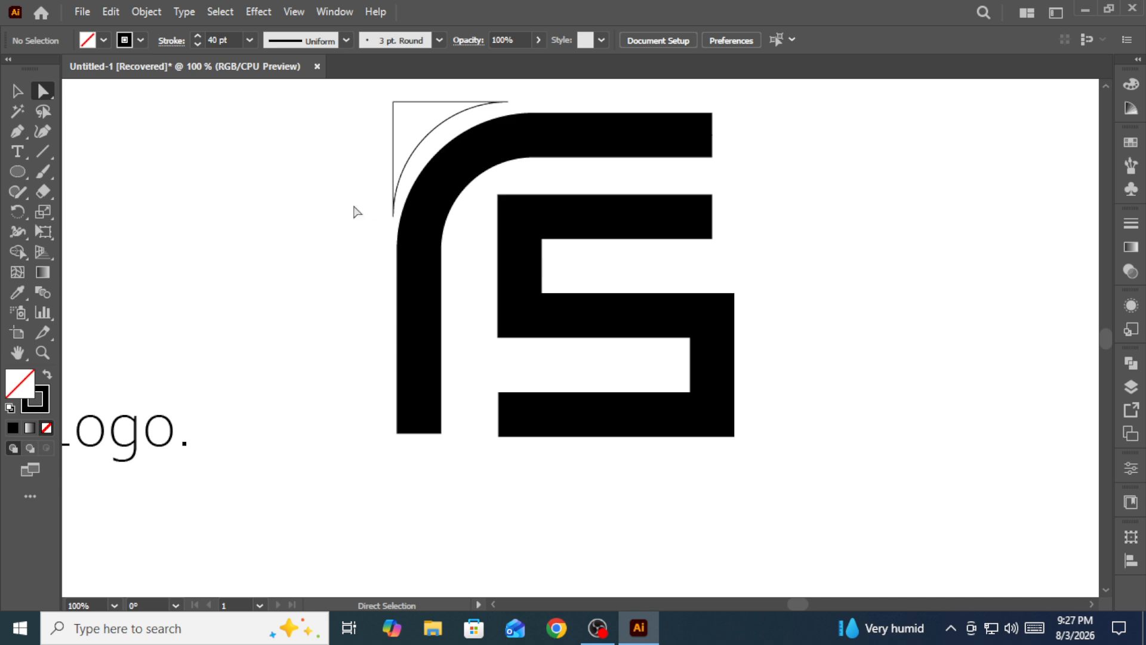
scroll(657, 307, "down", 1)
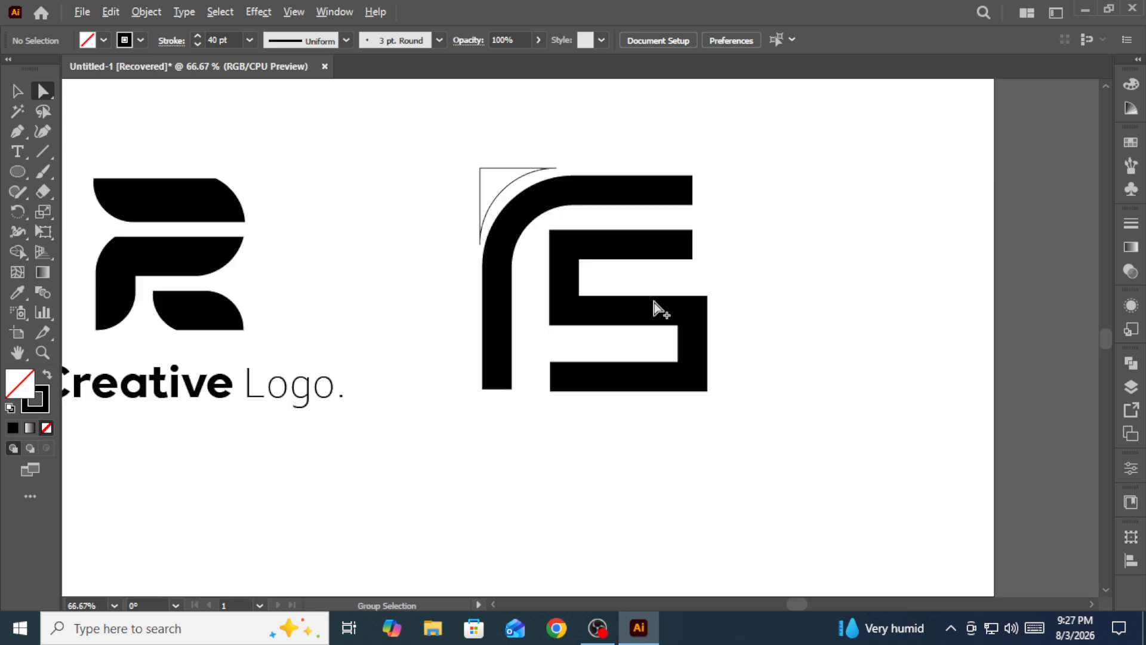
Step: Move the two corner anchors on the S path's right side slightly inward together, and deselect the path
left_click(18, 92)
scroll(583, 292, "up", 1)
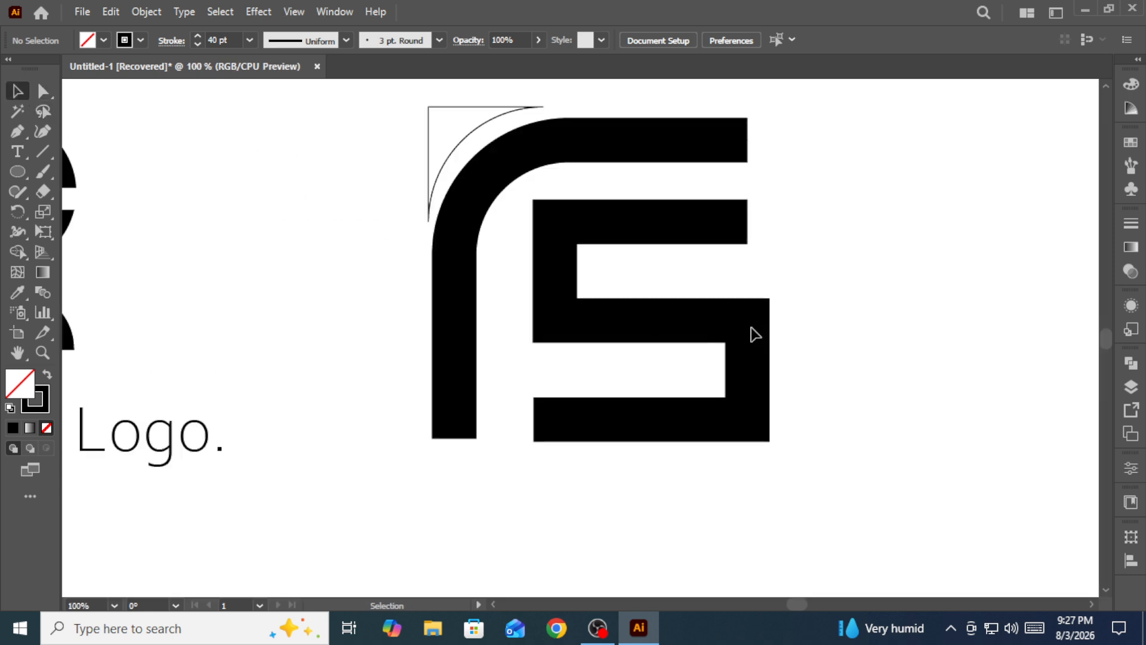
left_click(744, 325)
left_click(43, 91)
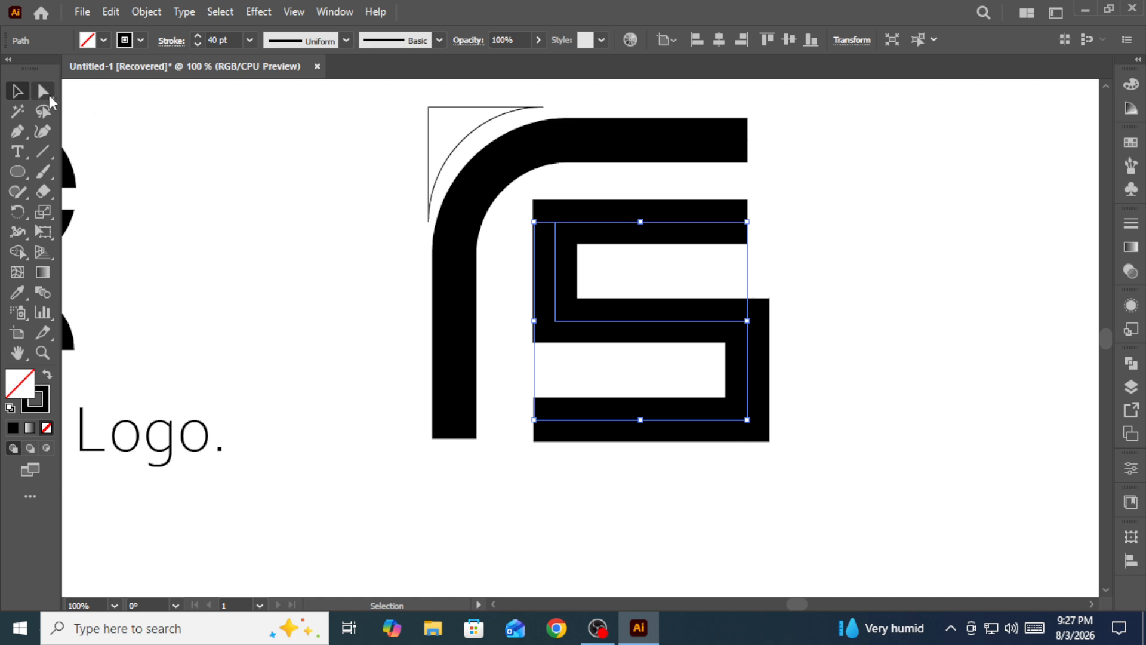
left_click(746, 321)
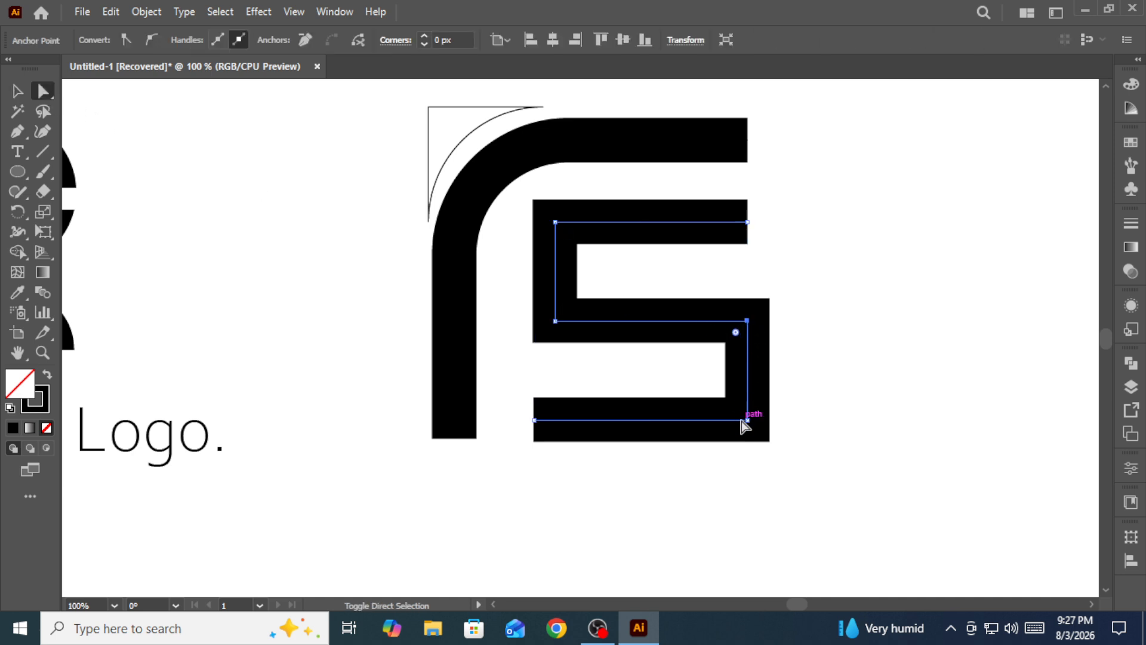
left_click(747, 421, "shift")
left_click_drag(747, 421, 738, 422)
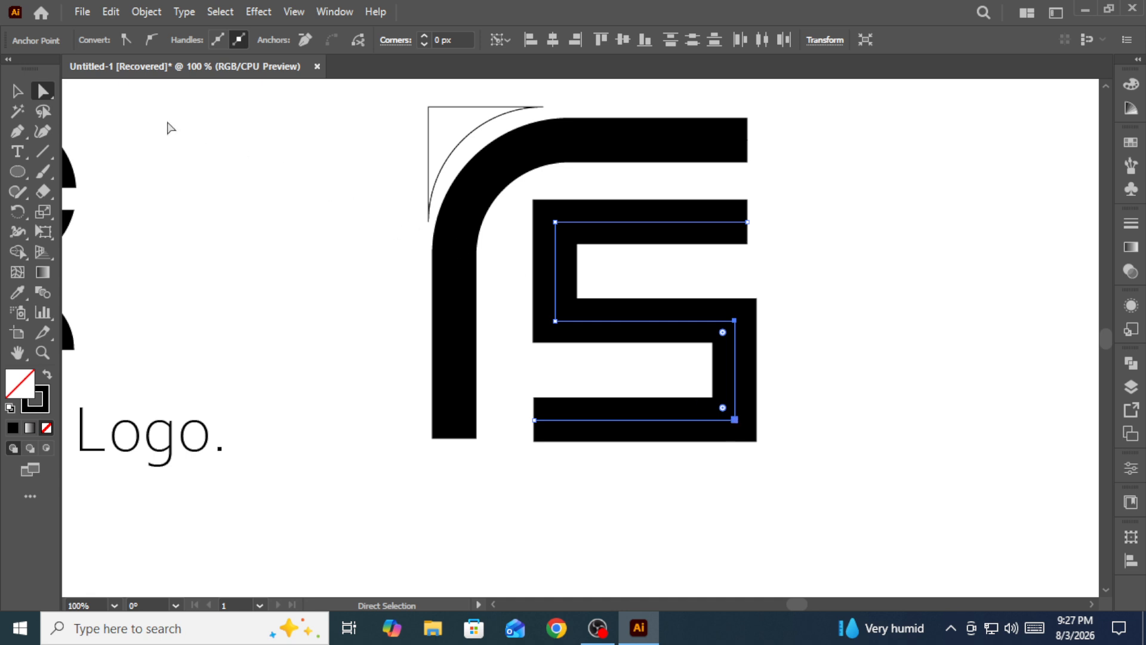
left_click(17, 91)
left_click(289, 188)
scroll(675, 326, "down", 1)
scroll(674, 321, "down", 1)
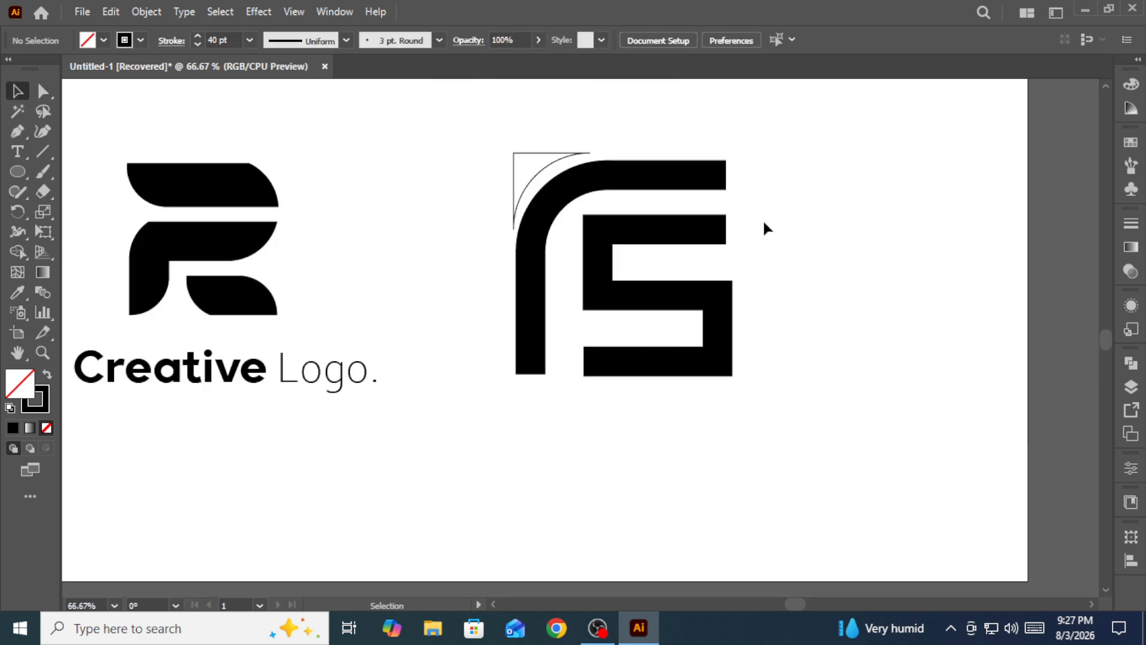
Step: Move the S path's two lower-loop corner anchors farther inward to X 937 px
left_click_drag(771, 152, 695, 391)
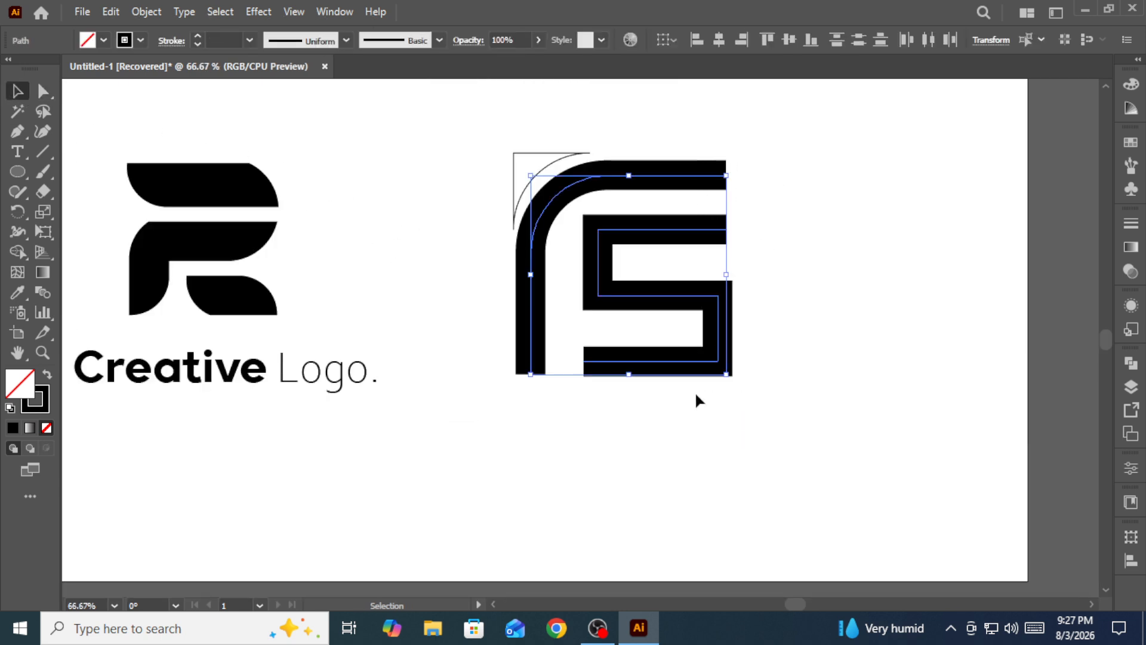
left_click(759, 297)
key("a")
scroll(704, 329, "up", 2)
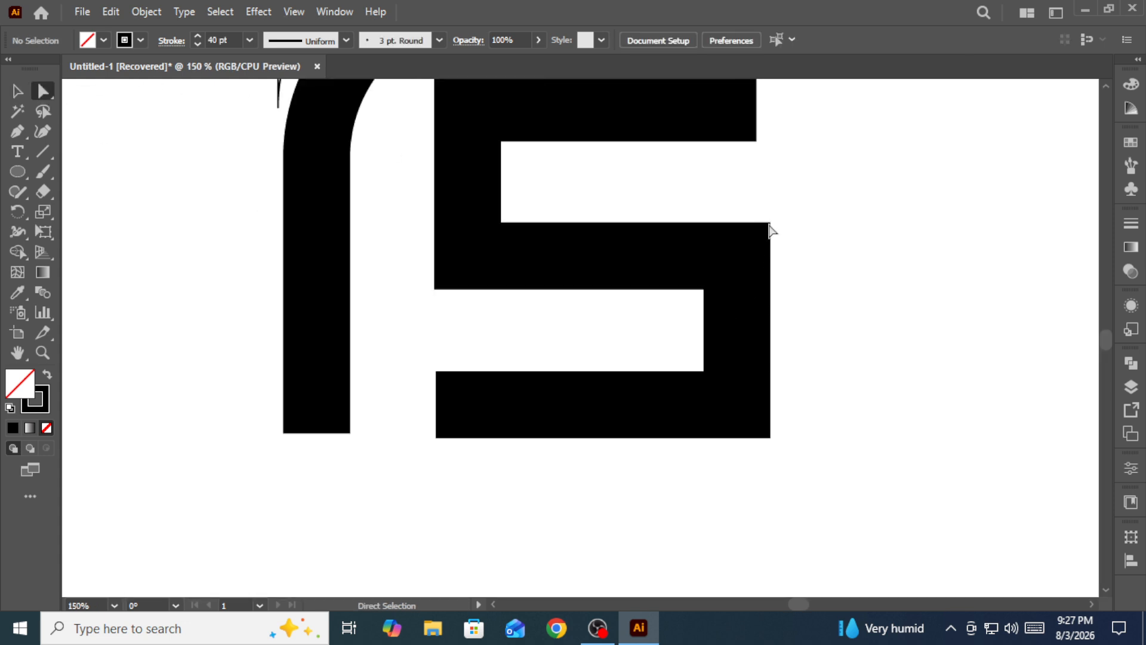
left_click_drag(775, 213, 729, 461)
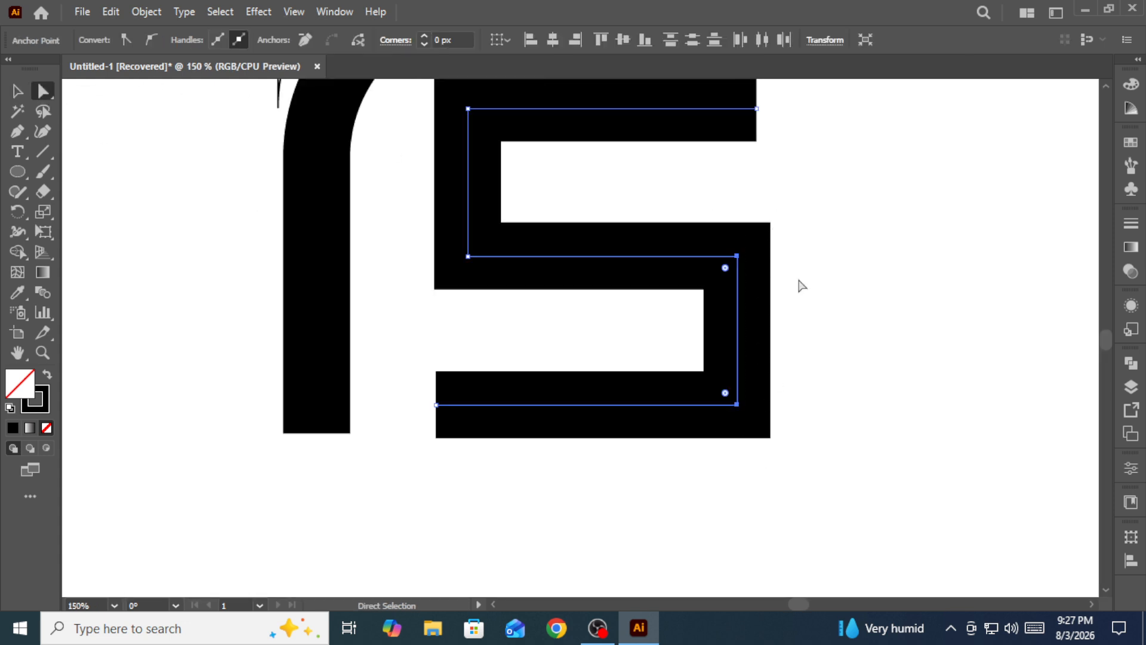
left_click_drag(814, 204, 652, 473)
left_click(737, 404, "shift")
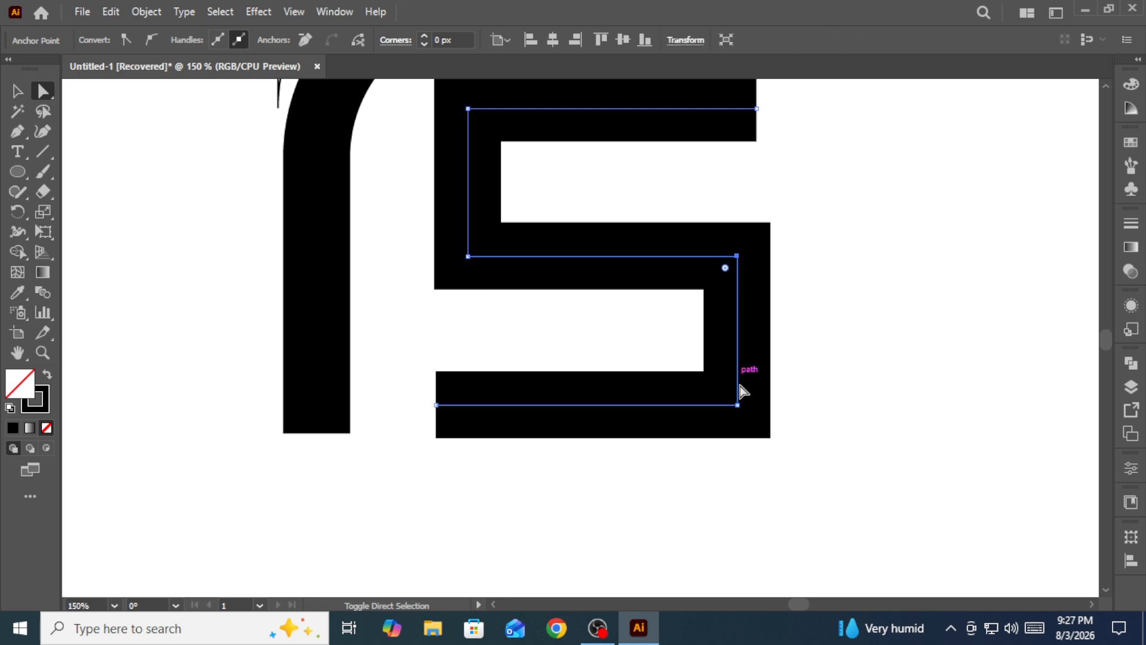
left_click_drag(736, 407, 714, 407)
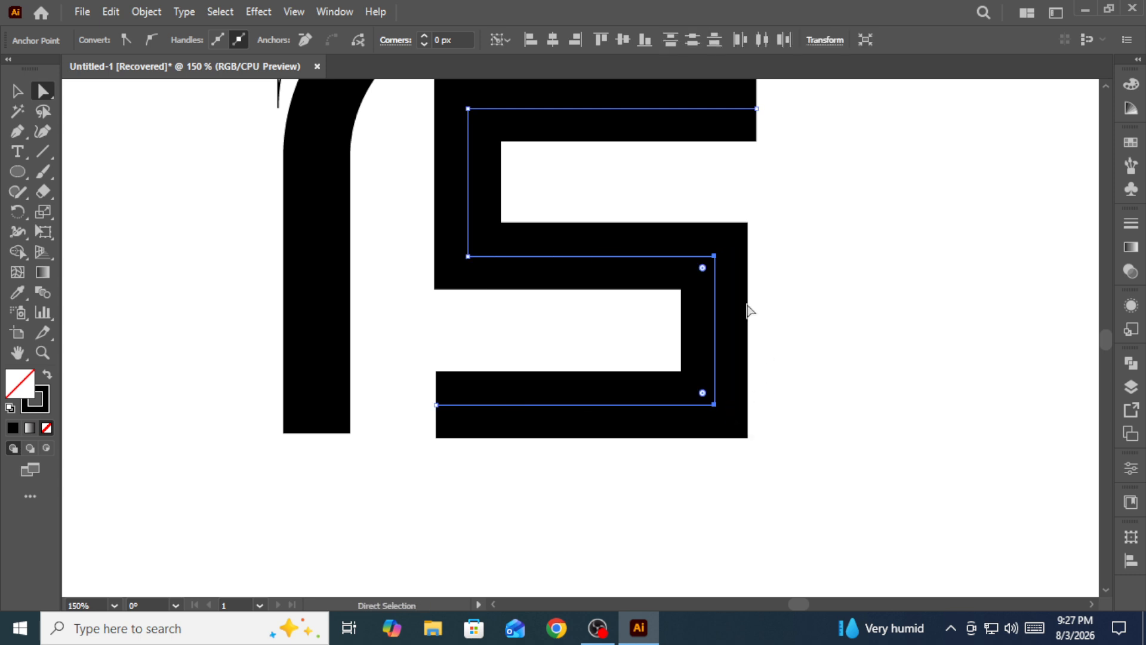
Step: Nudge the two lower-loop corner anchors outward until the loop's outer edge sits slightly beyond the upper arm's end, and deselect the path
left_click(714, 257, "shift")
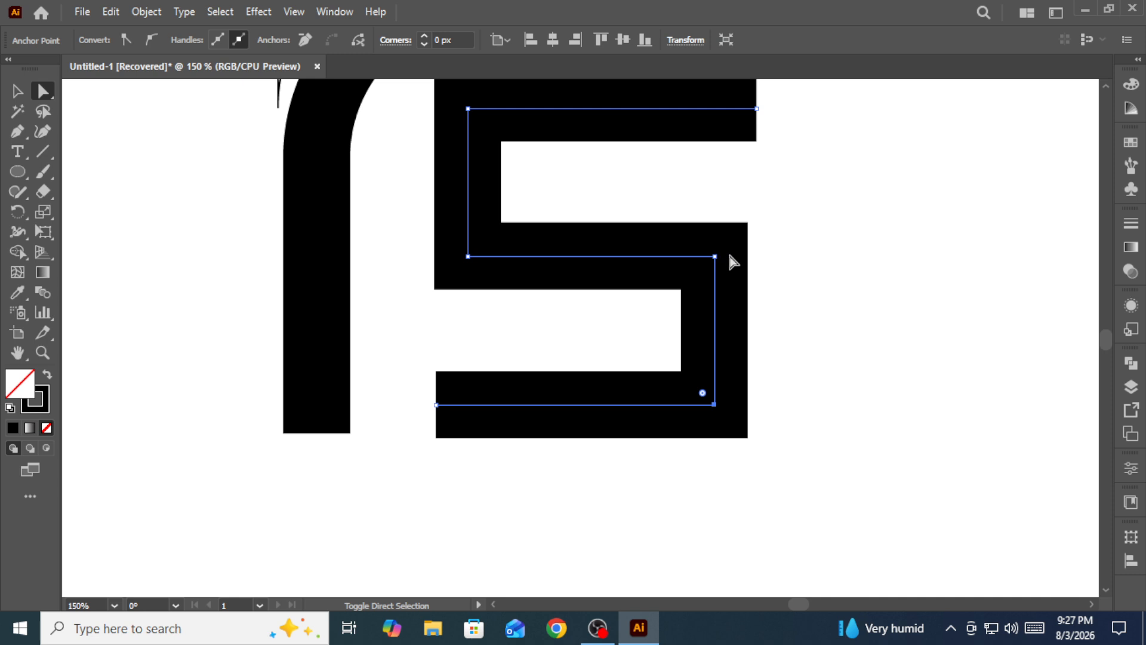
left_click(714, 256, "shift")
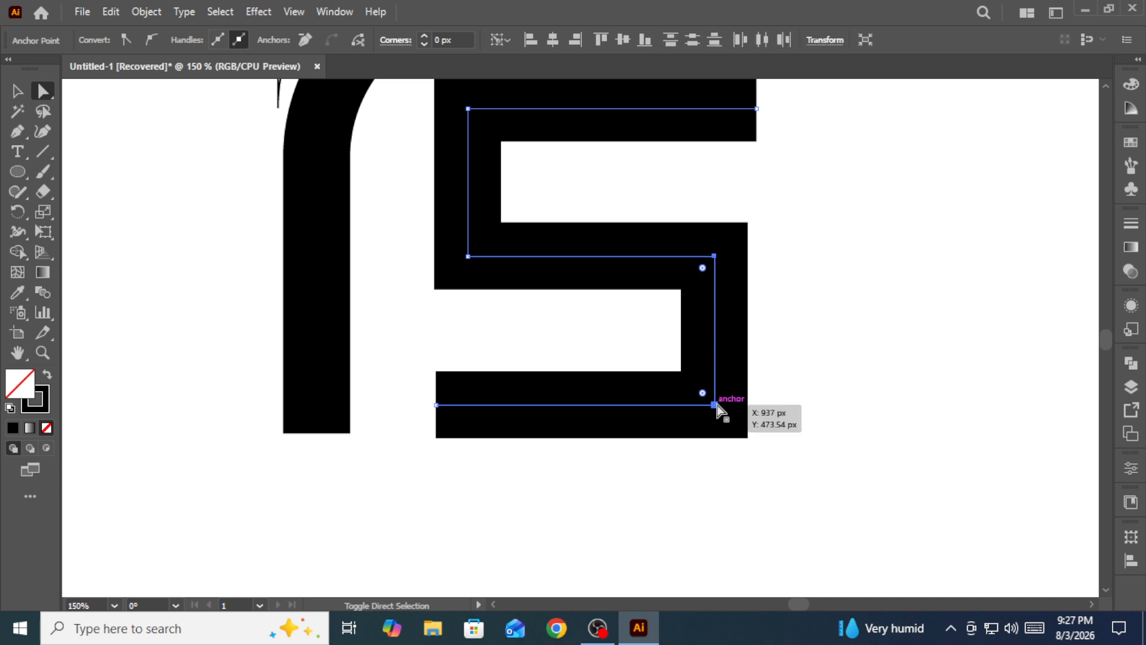
key("Right")
key("Right")
key("Right")
key("Right")
key("Right")
key("Right")
key("Right")
key("Right")
key("Right")
key("Right")
key("Right")
key("Right")
key("Right")
key("Right")
key("Right")
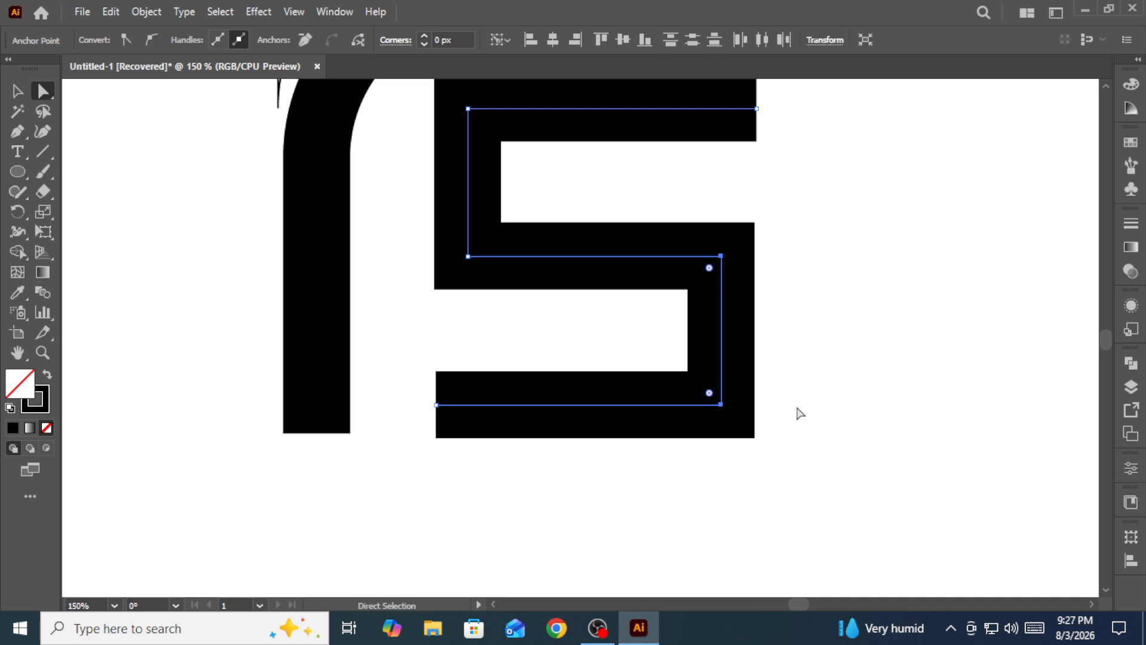
key("Right")
key("Right")
key("Right")
key("Right")
key("Right")
key("Right")
key("Right")
key("Right")
key("Right")
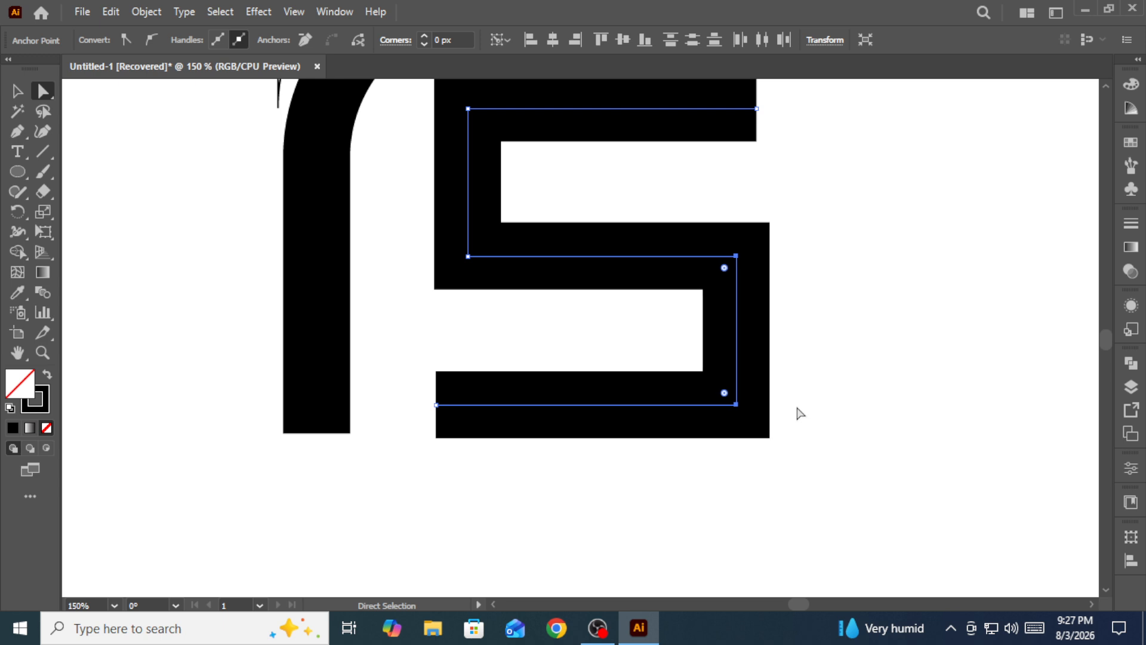
key("Left")
key("Left")
key("Left")
key("Left")
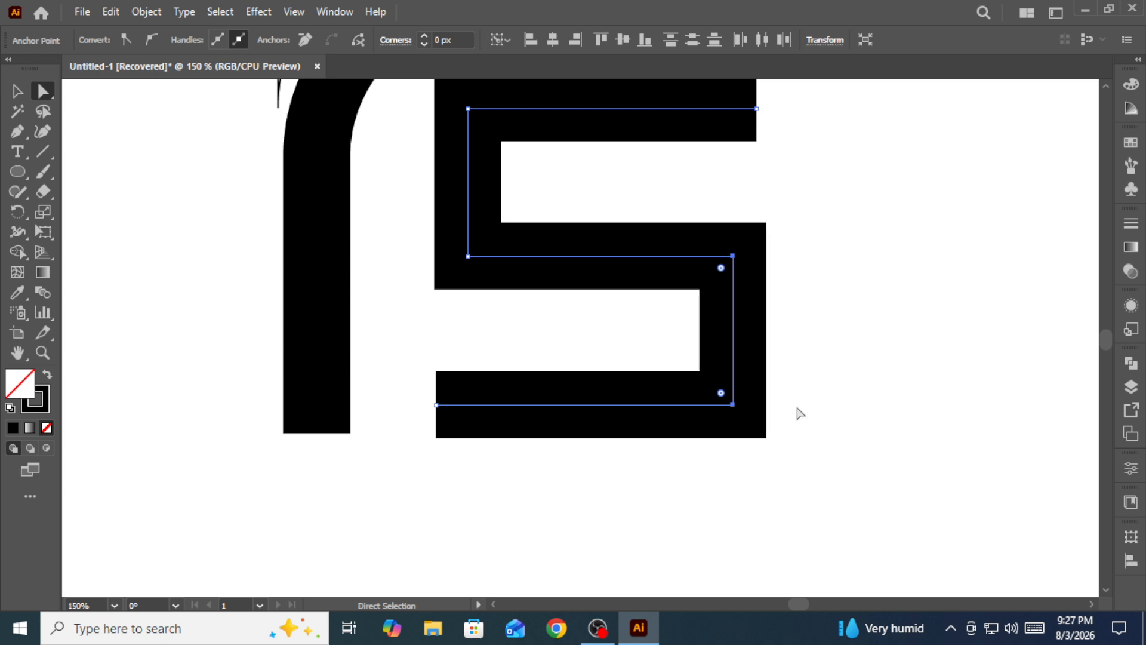
left_click(845, 343)
Step: Expand the fill and stroke of both the curved path and the S-shaped path, and deselect the shapes
scroll(882, 283, "down", 2)
left_click_drag(939, 250, 866, 302)
left_click(17, 91)
left_click_drag(781, 168, 699, 361)
left_click(155, 8)
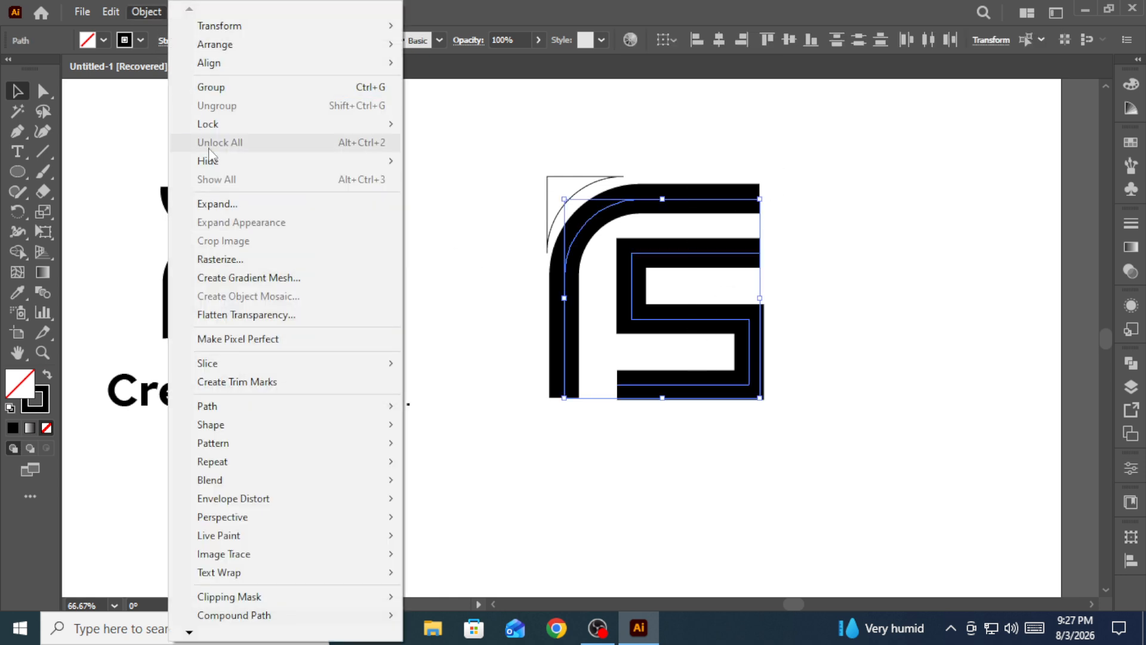
left_click(233, 203)
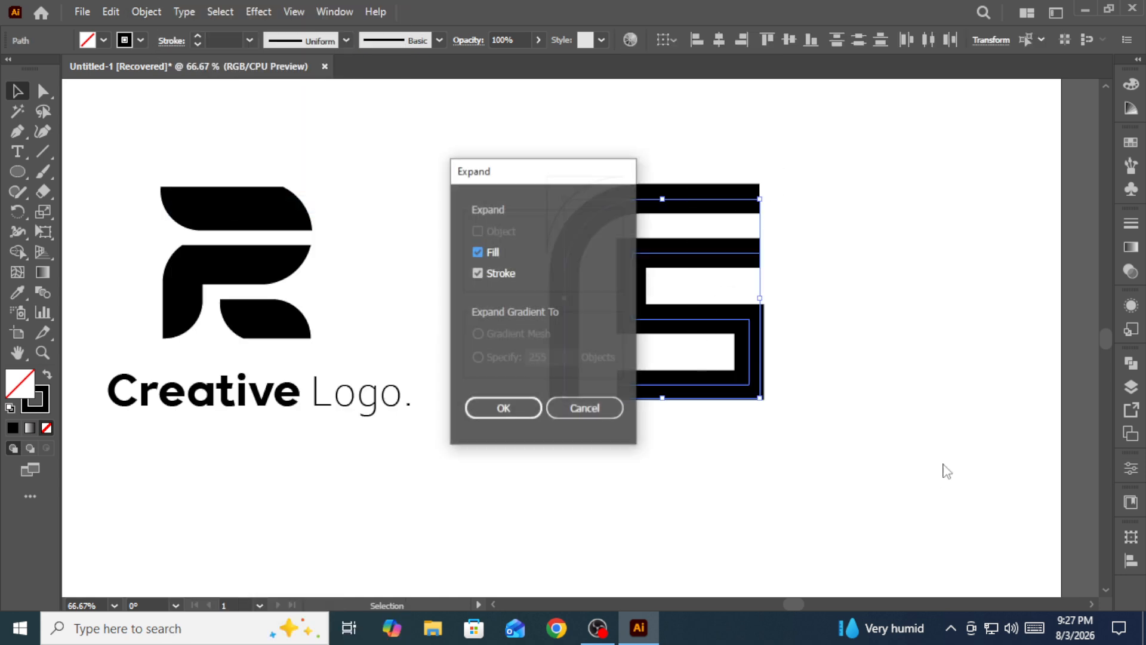
left_click(516, 413)
left_click(836, 371)
Step: Swap the corner piece's fill and stroke to make it solid black without an outline, and deselect it
scroll(659, 256, "up", 1)
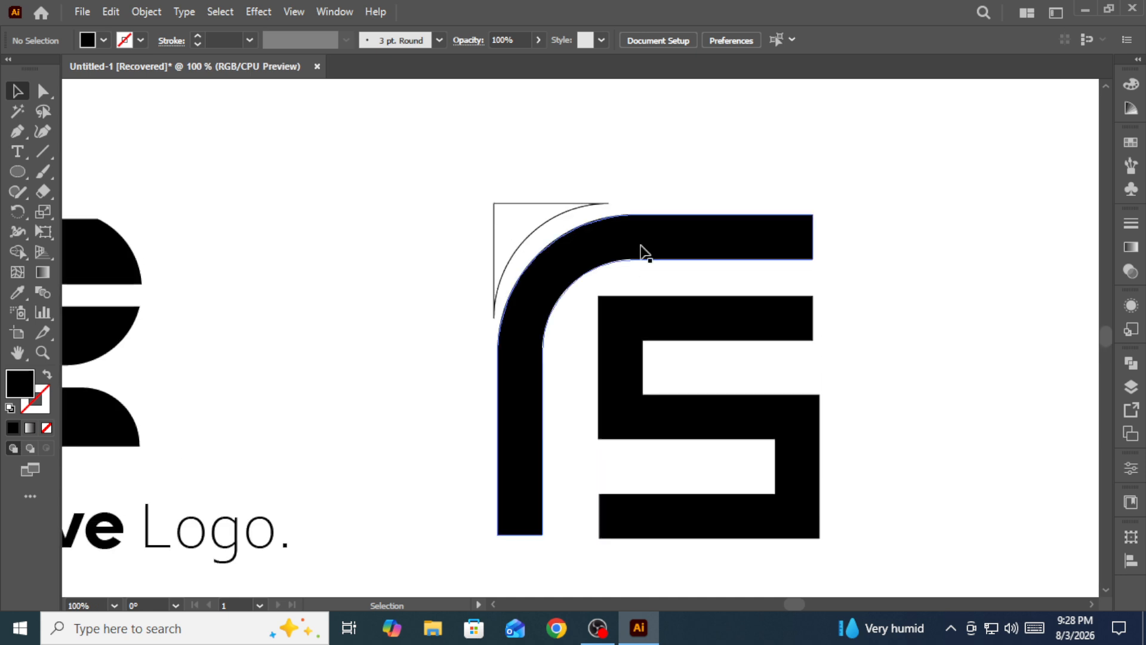
left_click(558, 222)
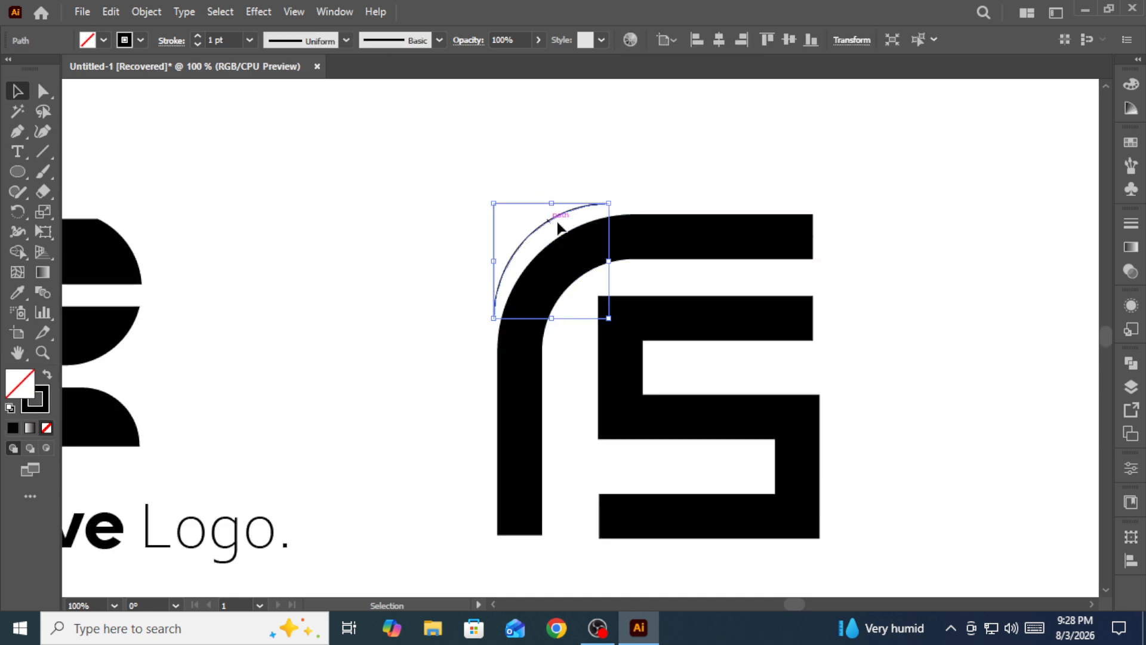
left_click(47, 378)
left_click(413, 273)
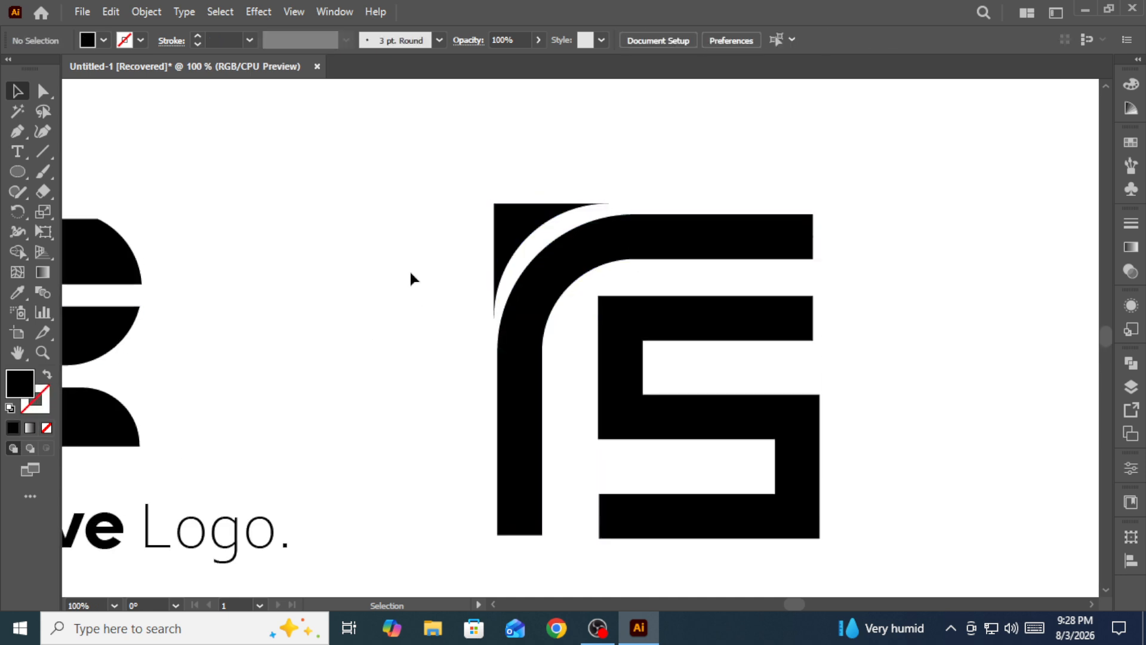
Step: Move the corner piece so its outer edge lines up with the curved shape's vertical leg, and rotate it slightly clockwise
scroll(502, 244, "up", 1)
left_click_drag(524, 225, 544, 221)
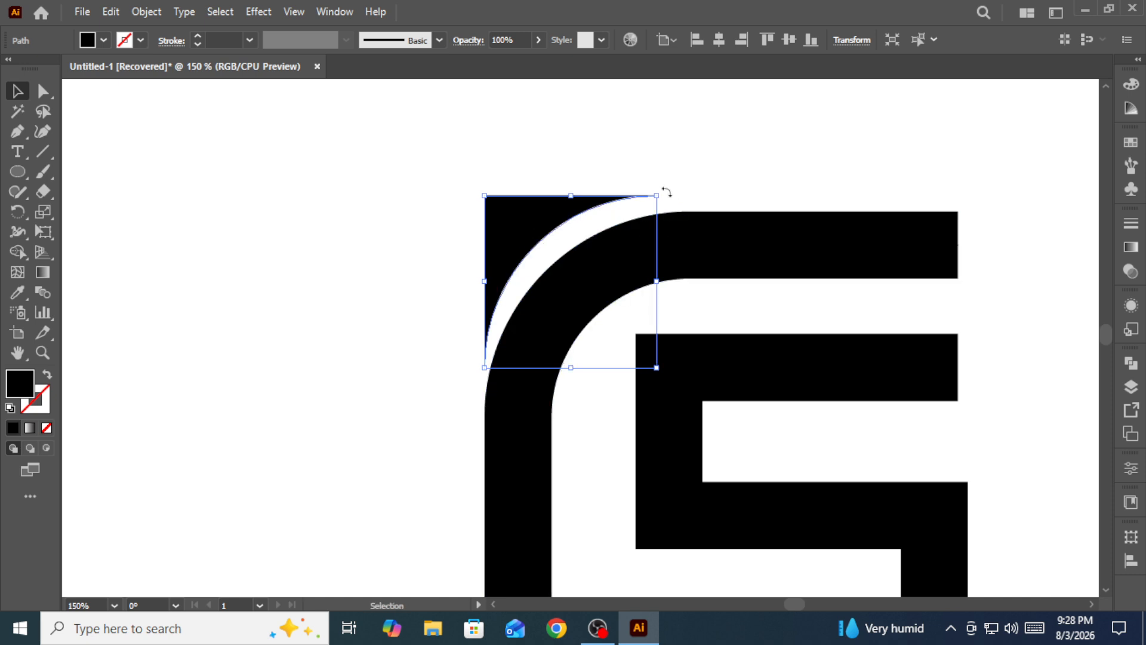
left_click_drag(666, 191, 677, 195)
left_click(698, 178)
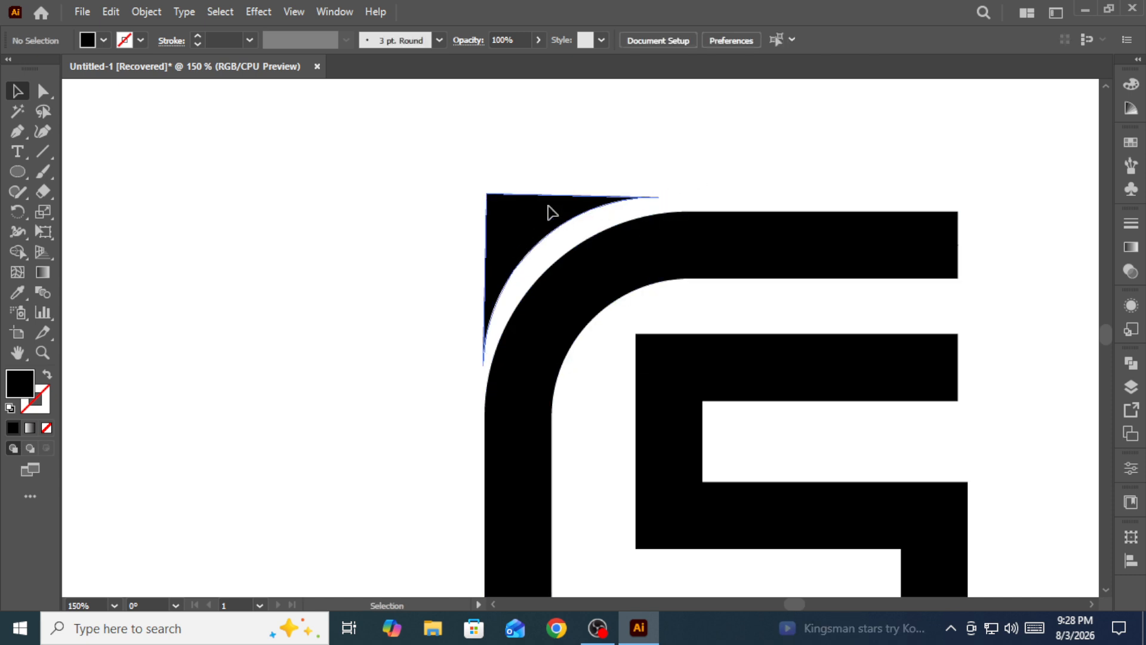
Step: Shift the rotated corner piece slightly left to widen its gap from the curved shape, and deselect it
mouse_move(544, 205)
left_mouse_down()
mouse_move(559, 220)
mouse_move(545, 223)
left_mouse_up()
left_click(706, 149)
left_click(626, 159)
left_click(594, 156)
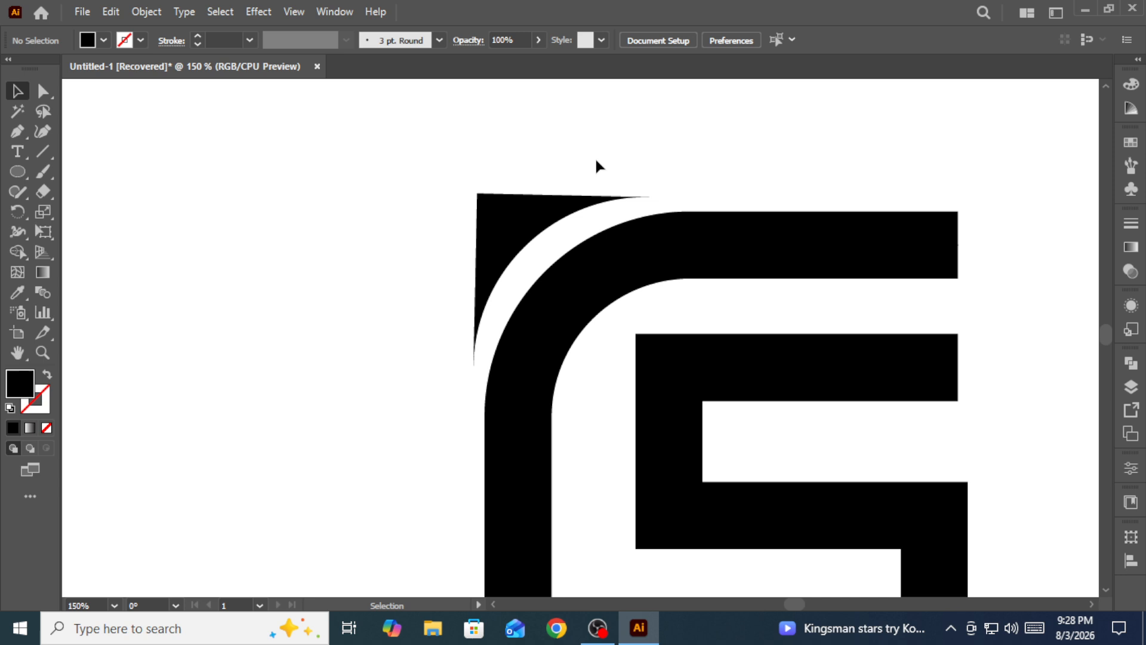
Step: Fill the corner piece of the second mark with red and deselect it
scroll(498, 263, "down", 1)
left_click(509, 249)
left_click(102, 40)
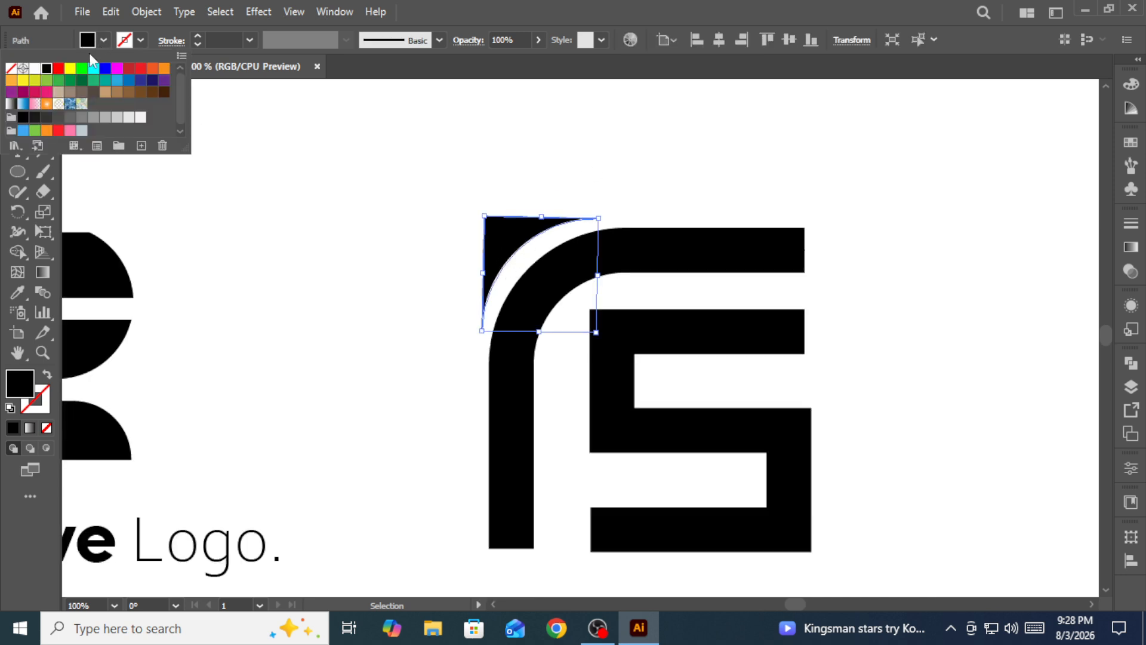
left_click(58, 68)
left_click(299, 251)
left_click(299, 251)
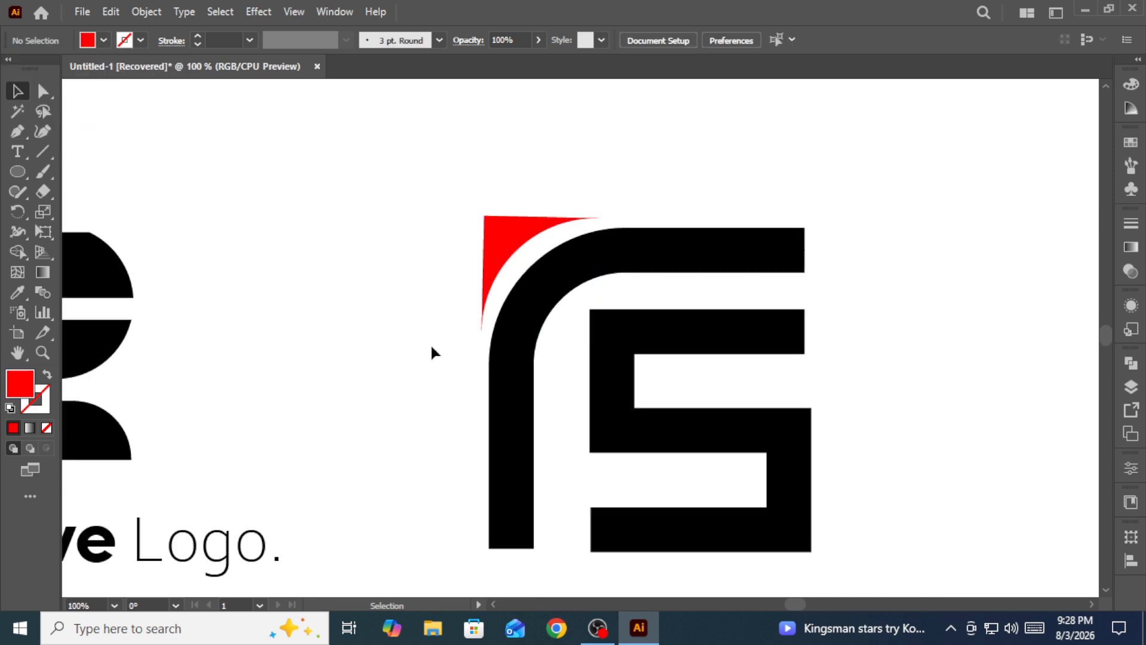
Step: Lengthen the curved shape's vertical leg slightly so its lower end lines up with the base of the S shape
left_click(514, 349)
left_click(407, 429)
scroll(406, 429, "down", 3)
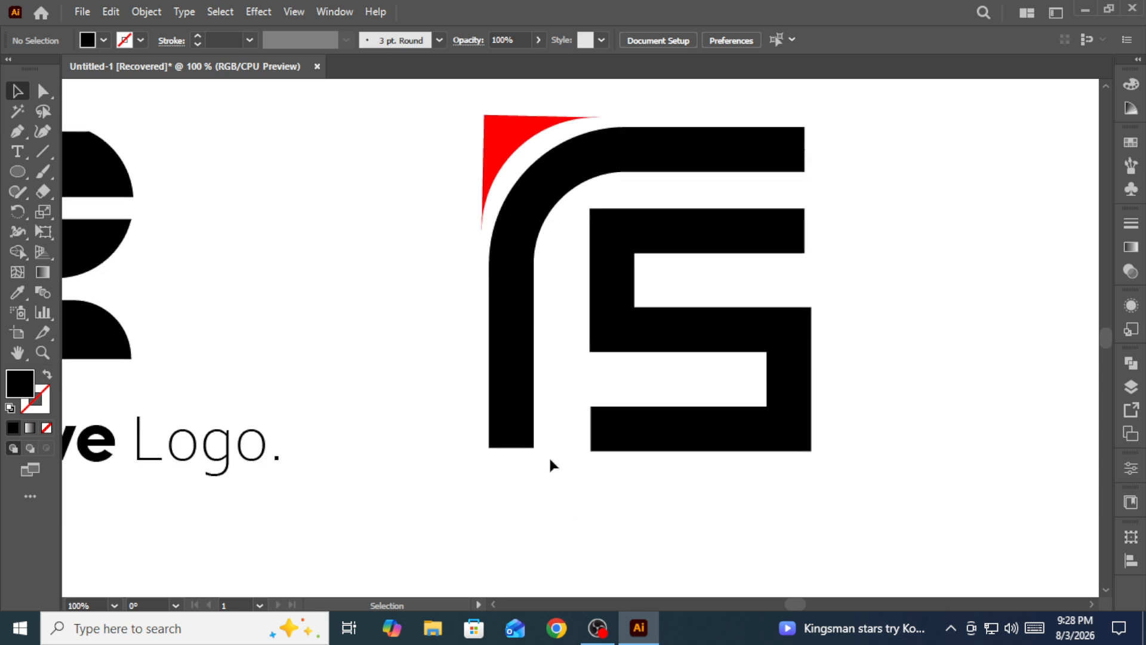
scroll(550, 461, "up", 2)
left_click(55, 91)
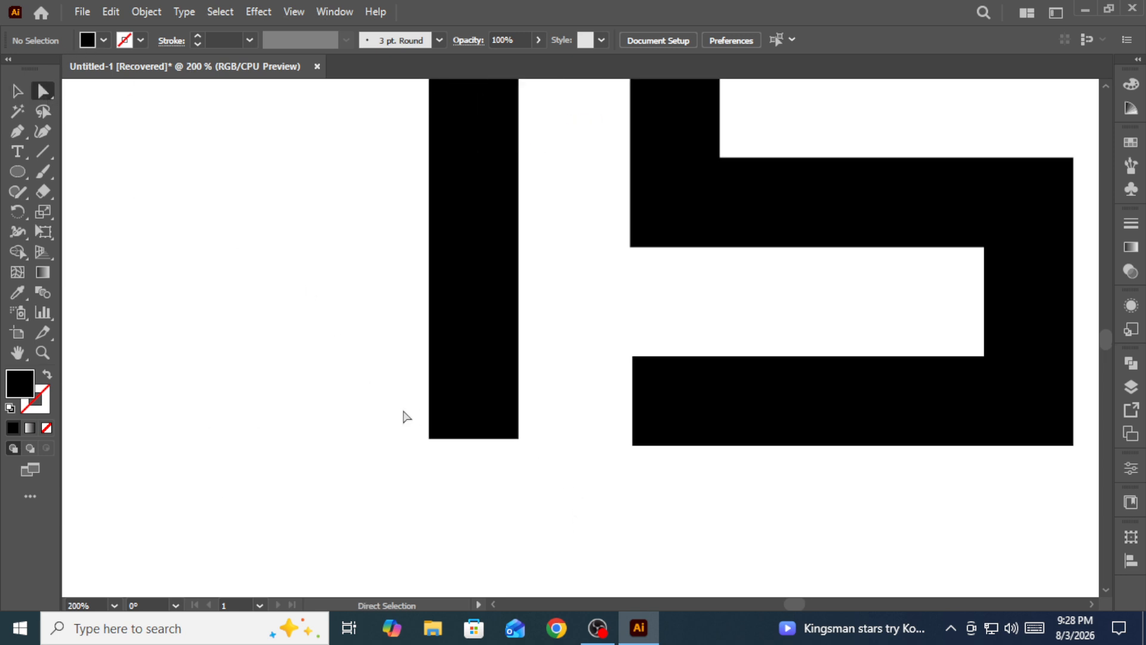
left_click_drag(391, 417, 516, 447)
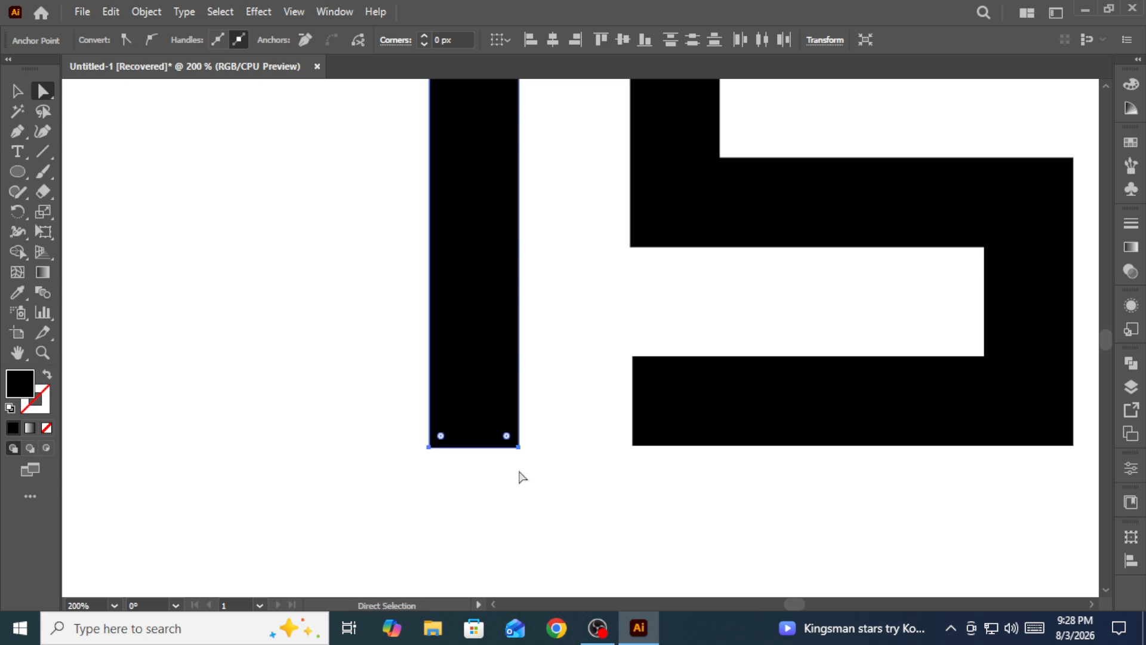
left_click(545, 463)
Step: Examine the ends of the curved shape's and S shape's horizontal arms for alignment
scroll(590, 421, "down", 3)
scroll(759, 286, "up", 2)
scroll(737, 322, "up", 1)
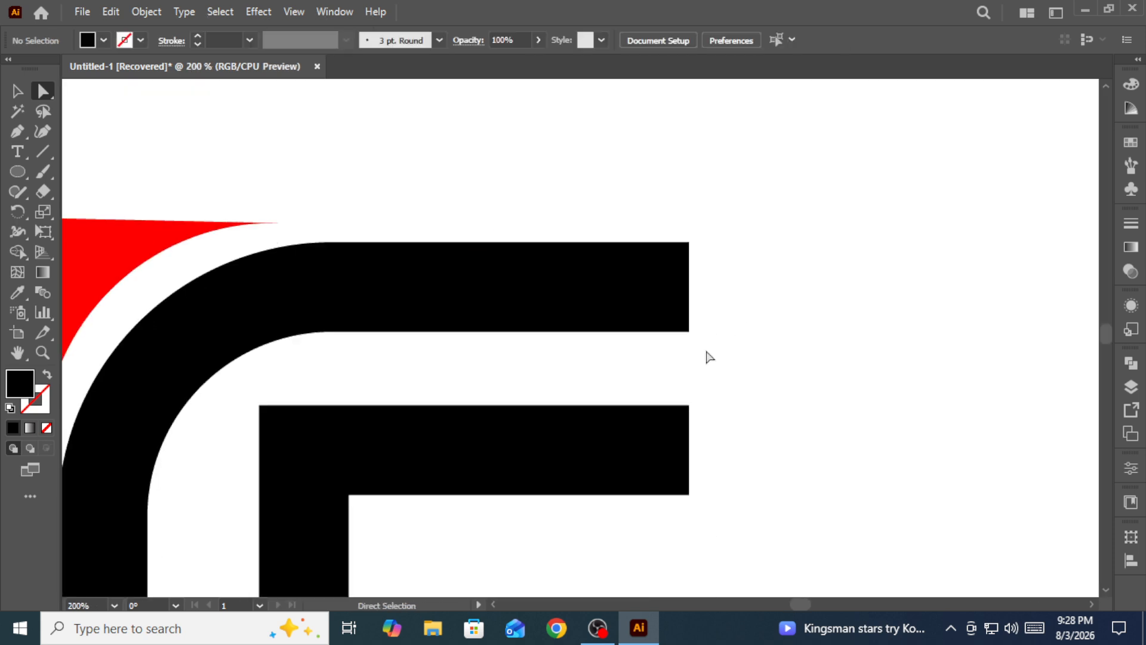
scroll(704, 366, "down", 5)
scroll(707, 359, "down", 2)
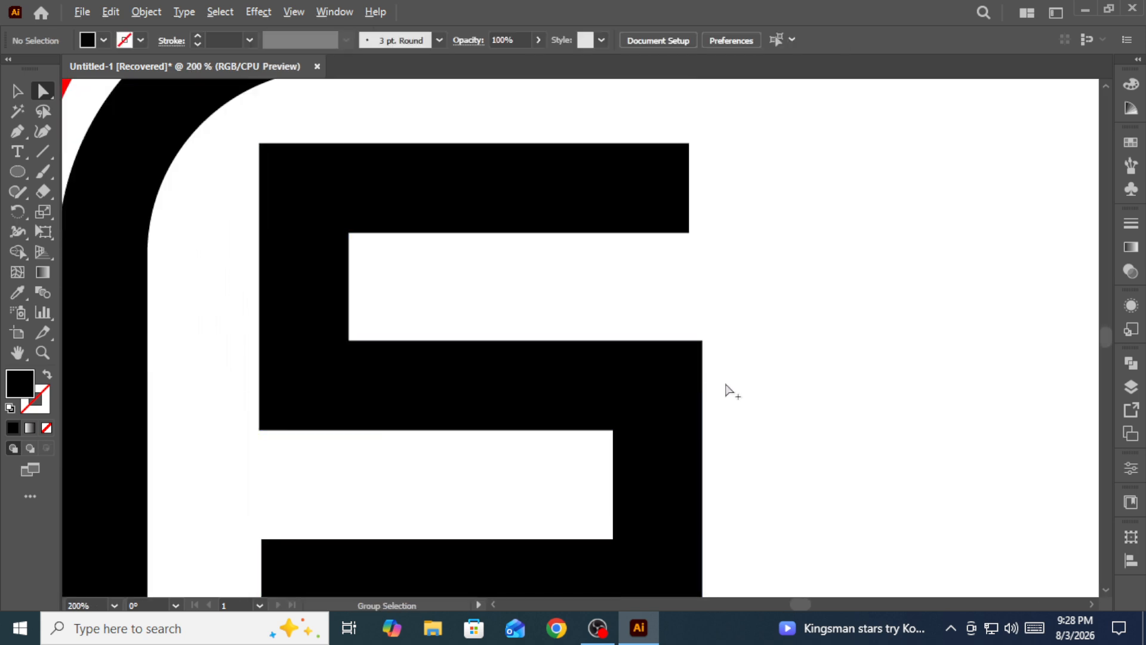
scroll(731, 390, "down", 3)
scroll(735, 391, "down", 1)
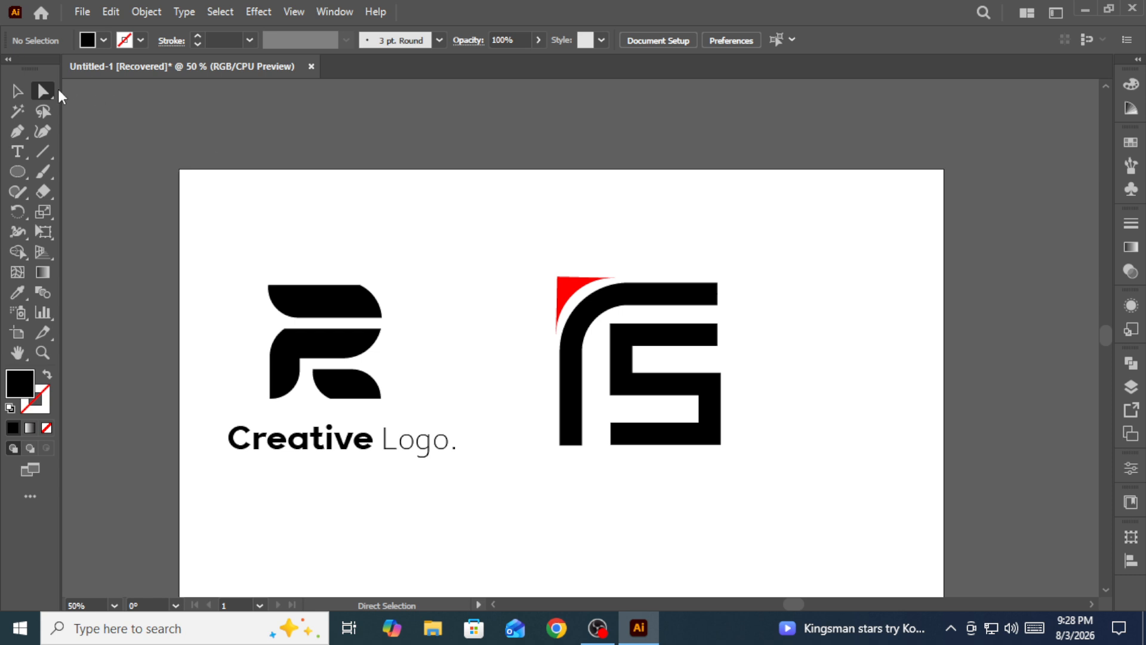
Step: Ungroup the finished R logo and its "Creative Logo." text, and deselect the pieces
key("v")
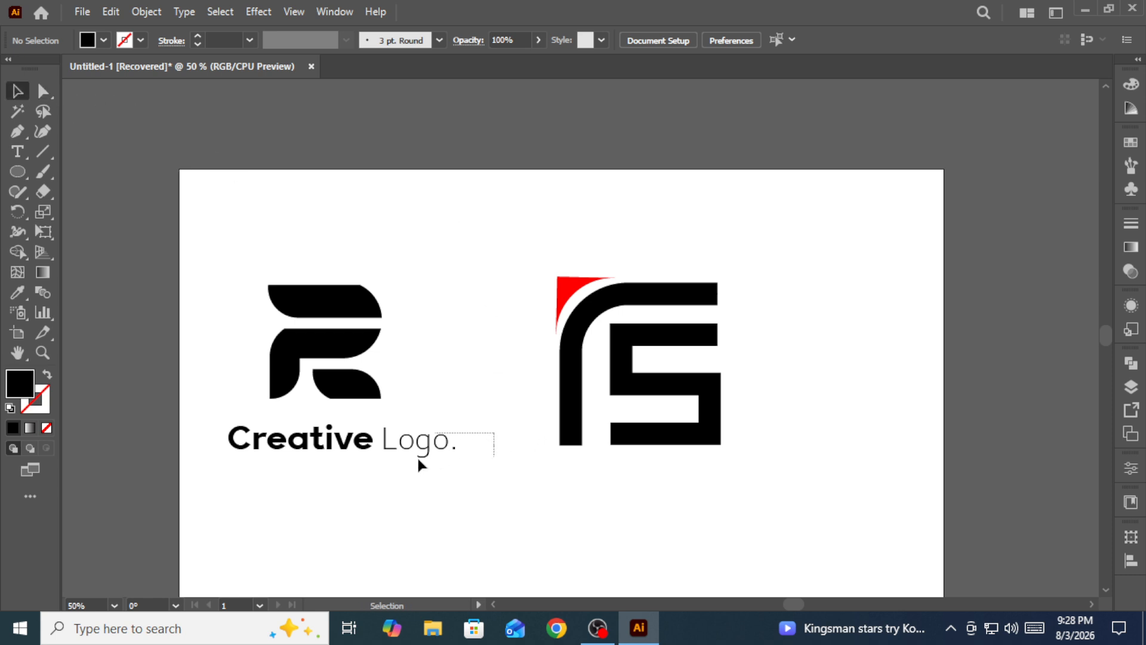
left_click_drag(494, 434, 217, 475)
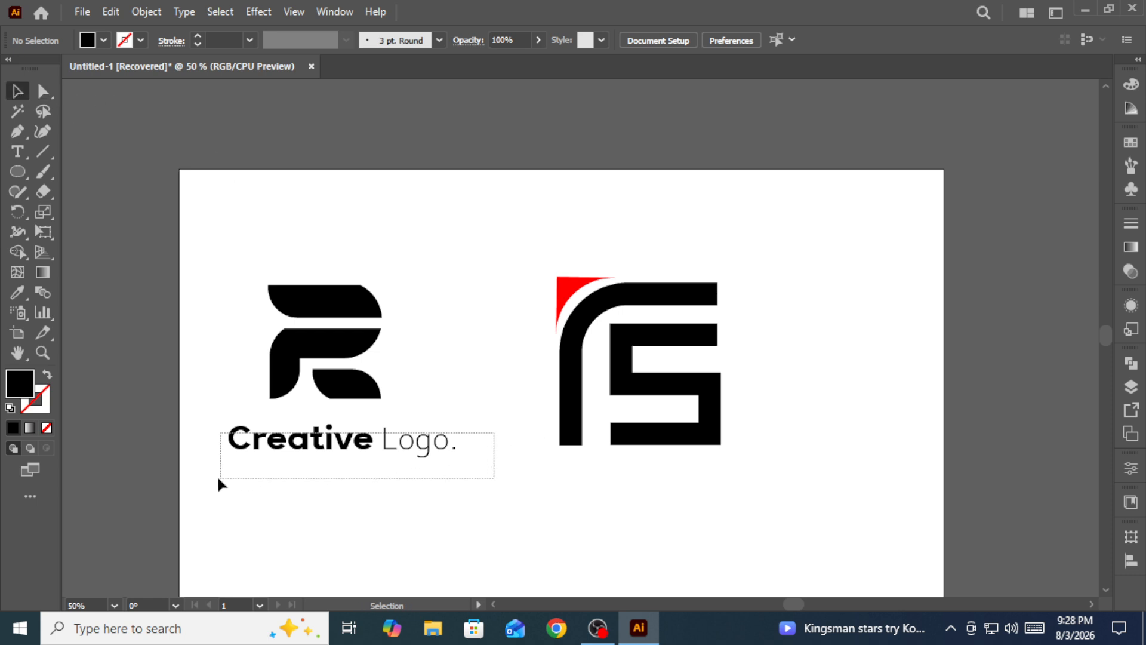
right_click(377, 417)
left_click(299, 248)
left_click(325, 312)
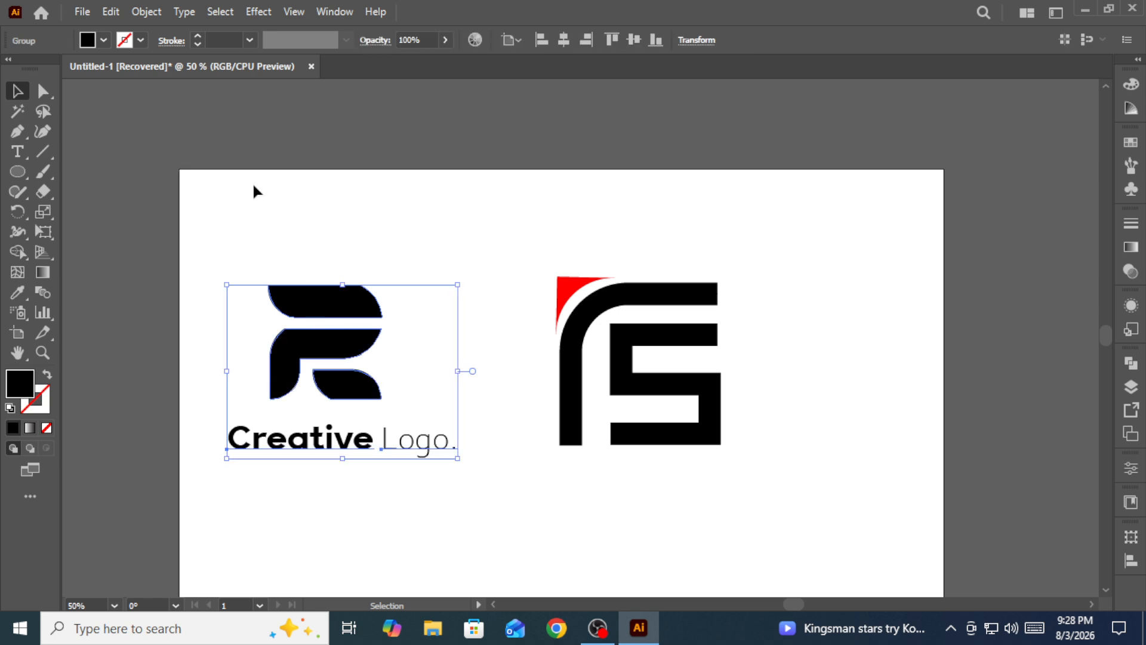
left_click(146, 11)
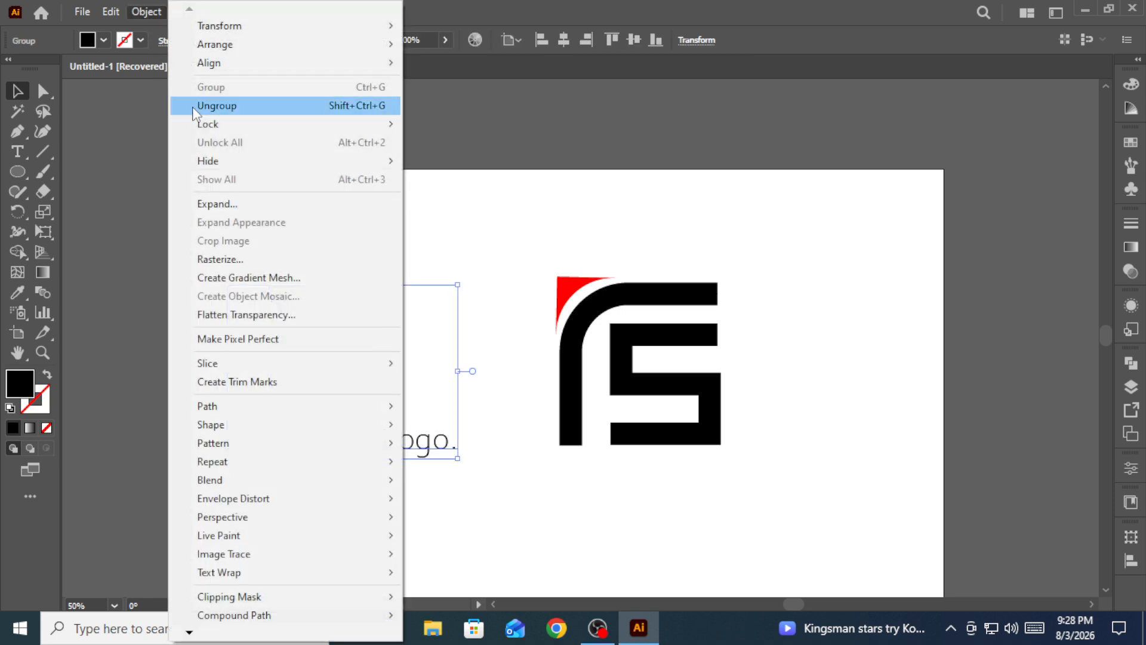
left_click(216, 105)
left_click(440, 263)
Step: Copy both words of the "Creative Logo." text, paste them in front, and move the copy across to the second mark
left_click(429, 442)
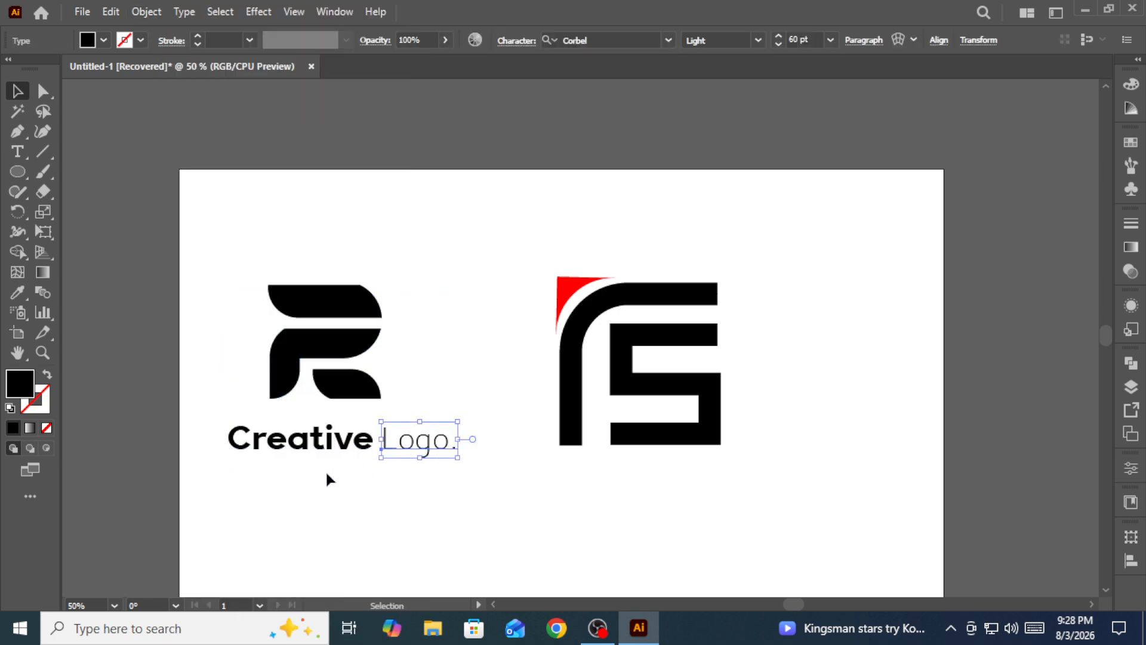
left_click(325, 470)
left_click_drag(203, 441, 453, 499)
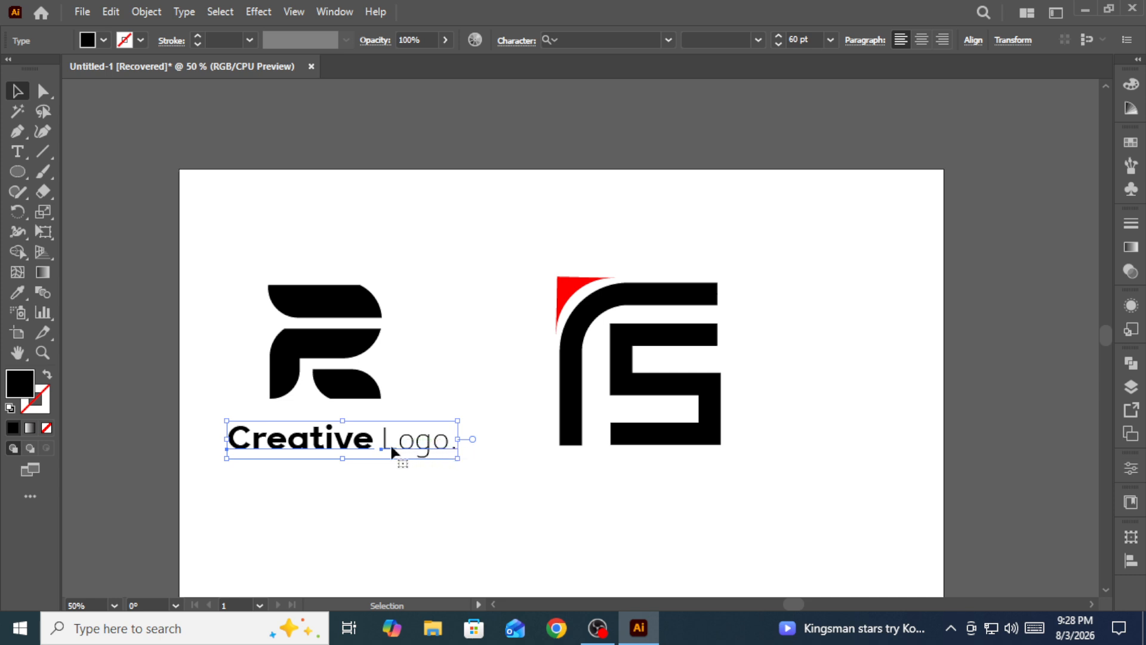
left_click_drag(390, 448, 369, 447)
left_click(111, 11)
left_click(137, 92)
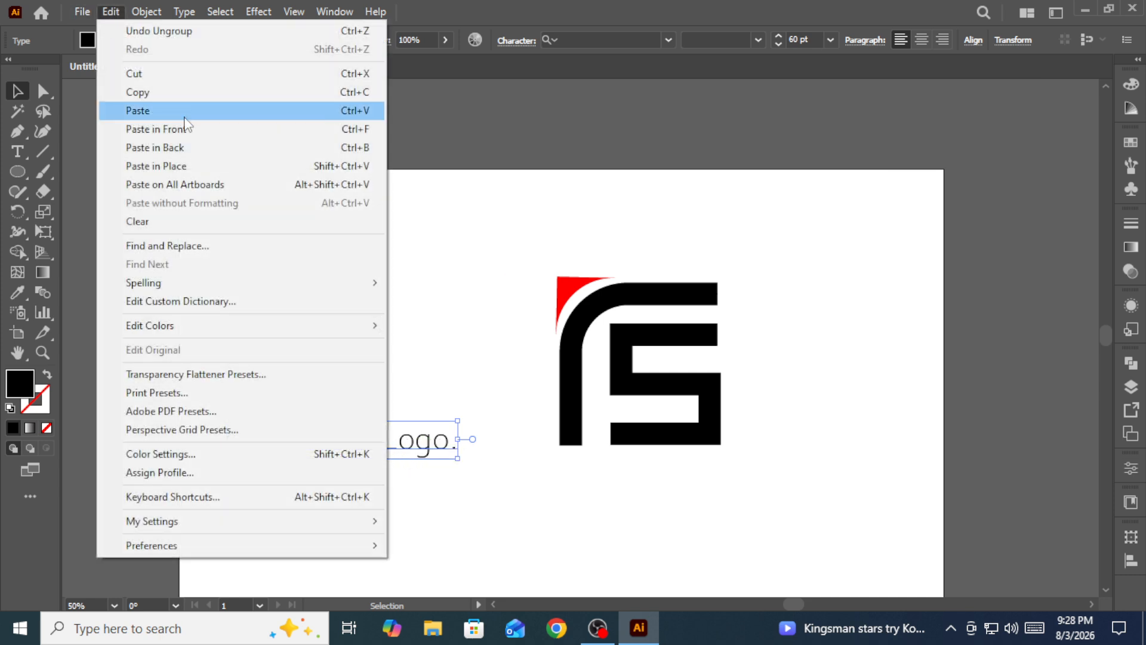
left_click(192, 131)
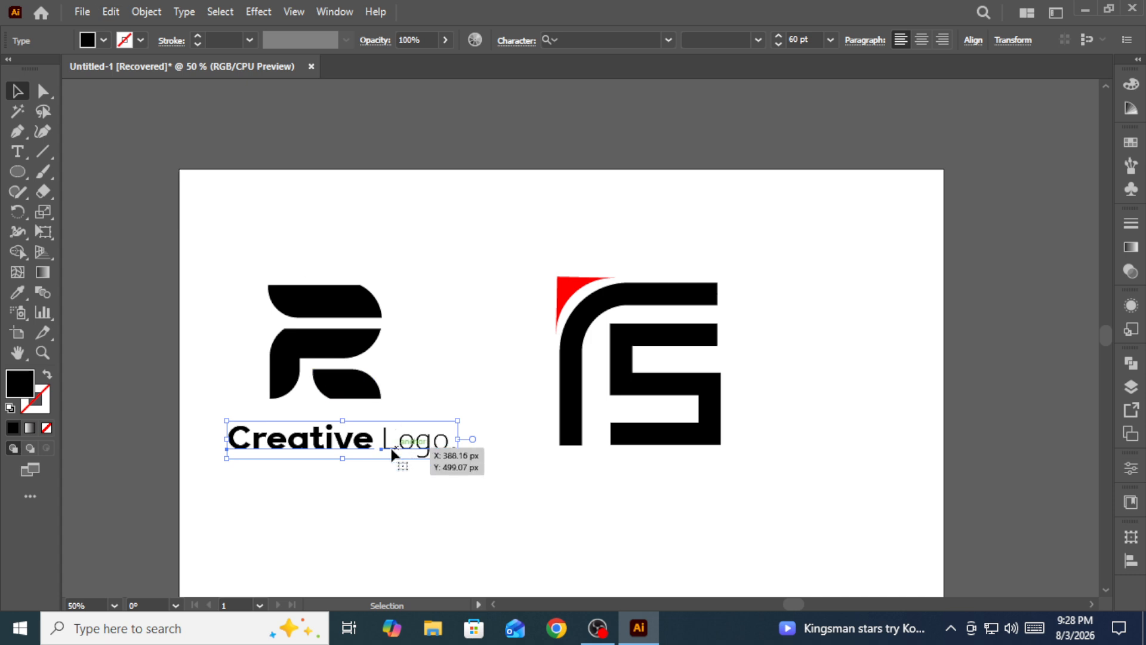
left_click_drag(376, 446, 689, 496)
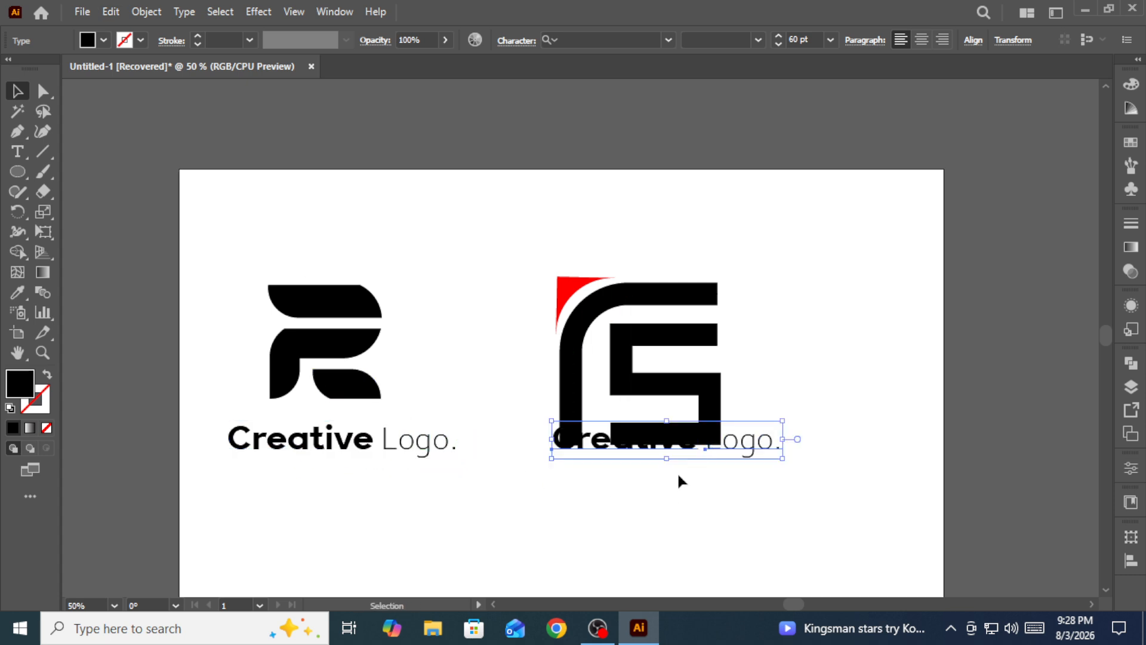
Step: Place the copied words "Creative" and "Logo." side by side just below the second mark, and deselect them
left_click_drag(663, 443, 660, 483)
key("ctrl+z")
left_click(679, 524)
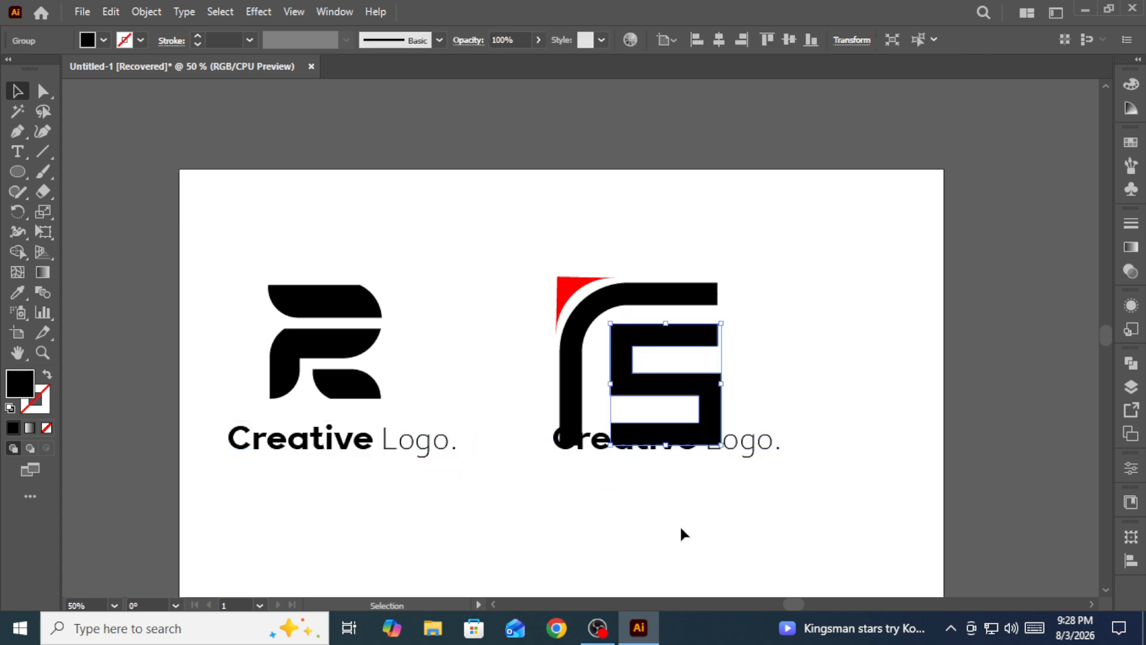
left_click_drag(770, 445, 761, 494)
left_click_drag(603, 451, 605, 486)
left_click_drag(738, 501, 733, 484)
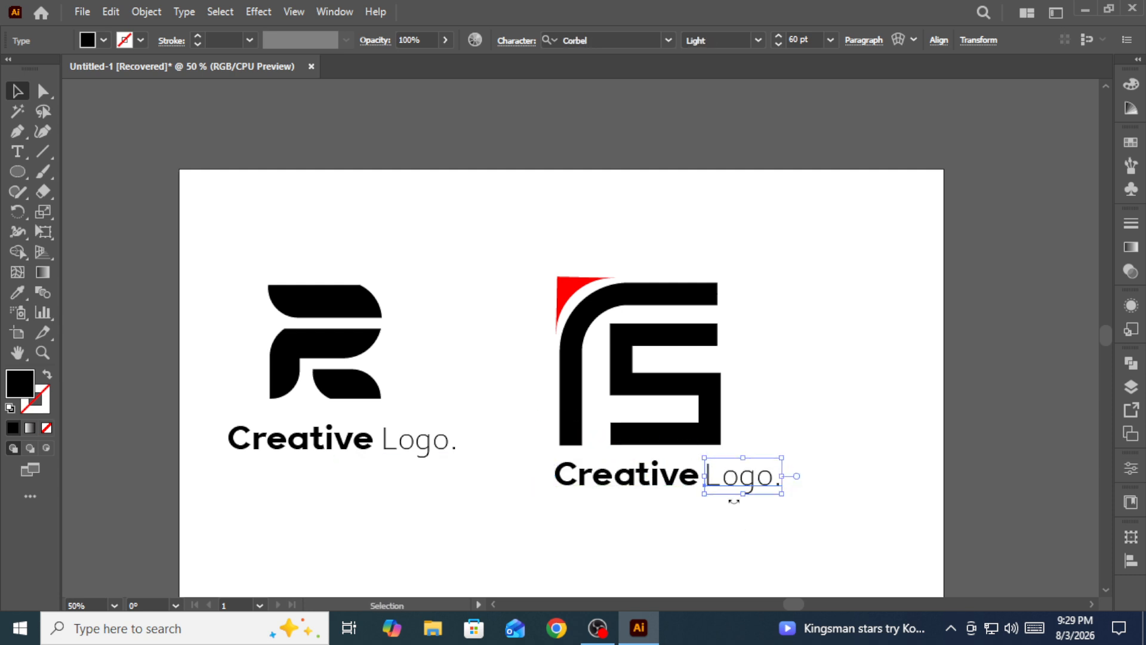
left_click(734, 507)
scroll(734, 507, "up", 2)
left_click_drag(686, 443, 686, 442)
left_click(861, 421)
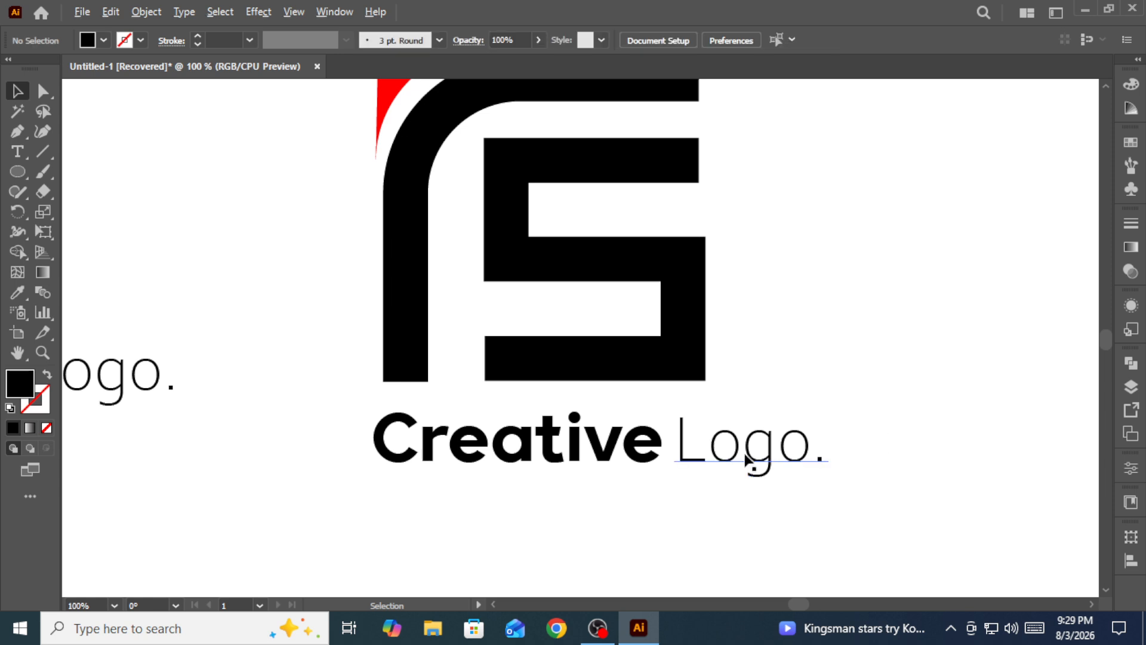
Step: Change the word "Logo." below the second mark to "Design." and deselect the text
scroll(782, 473, "down", 1)
key("t")
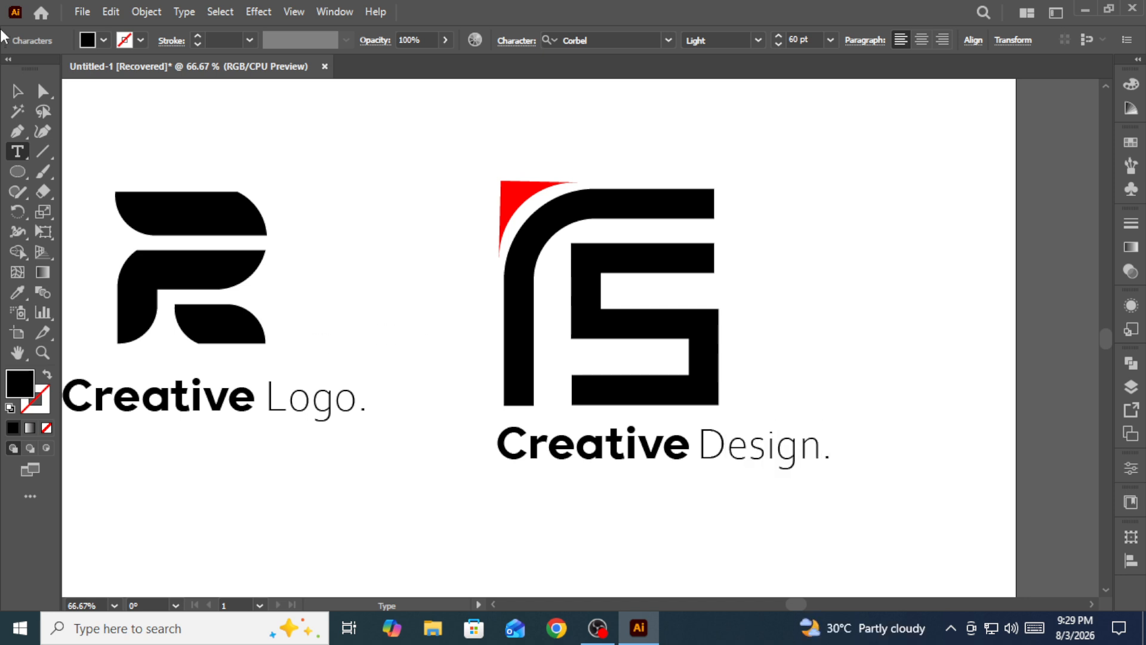
left_click(17, 91)
left_click(451, 164)
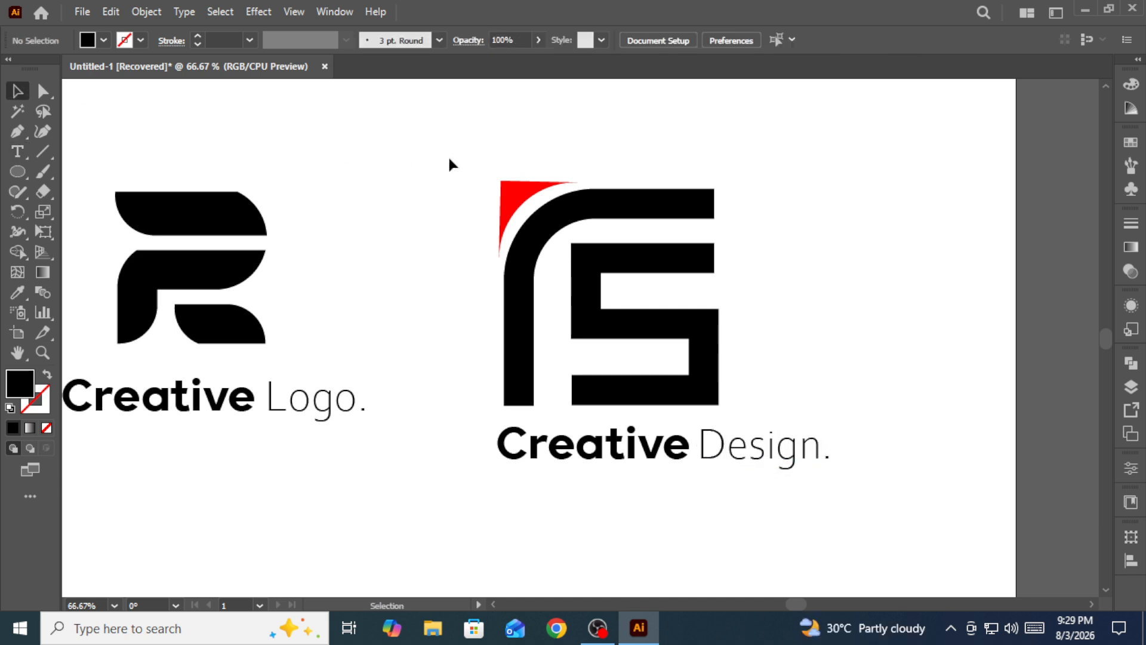
Step: Scale down both words of the "Creative Design." text proportionally and deselect them
left_click(707, 433)
left_click(545, 460)
left_click_drag(428, 439, 717, 451)
left_click(796, 425)
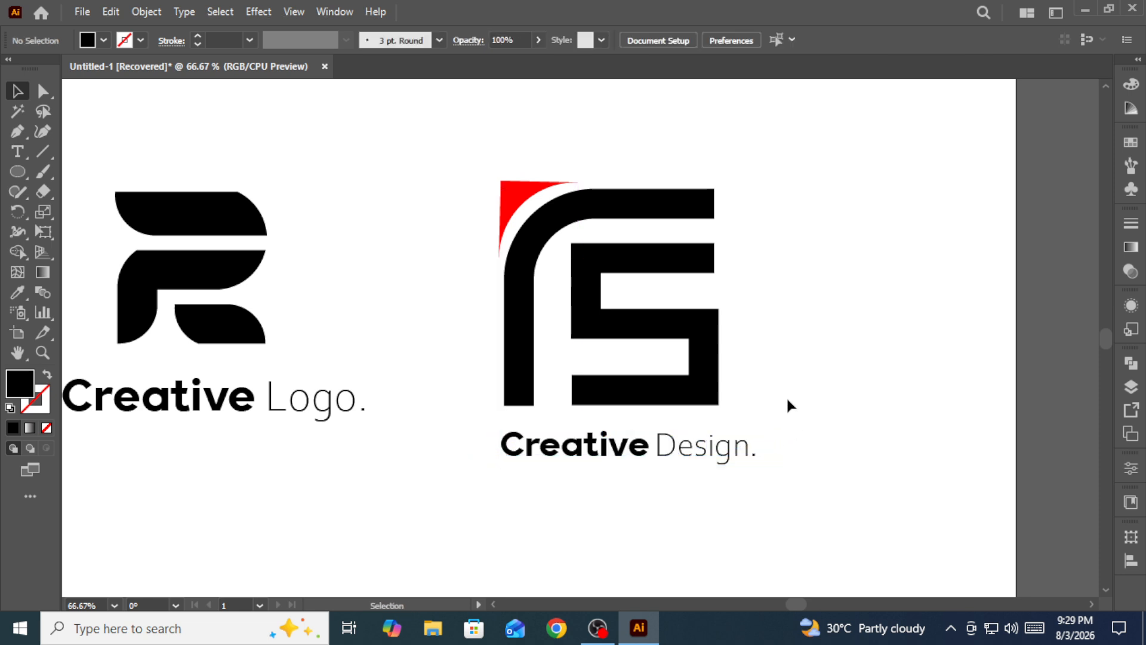
Step: Group the R mark together with its "Creative Logo." text
key("ctrl+0")
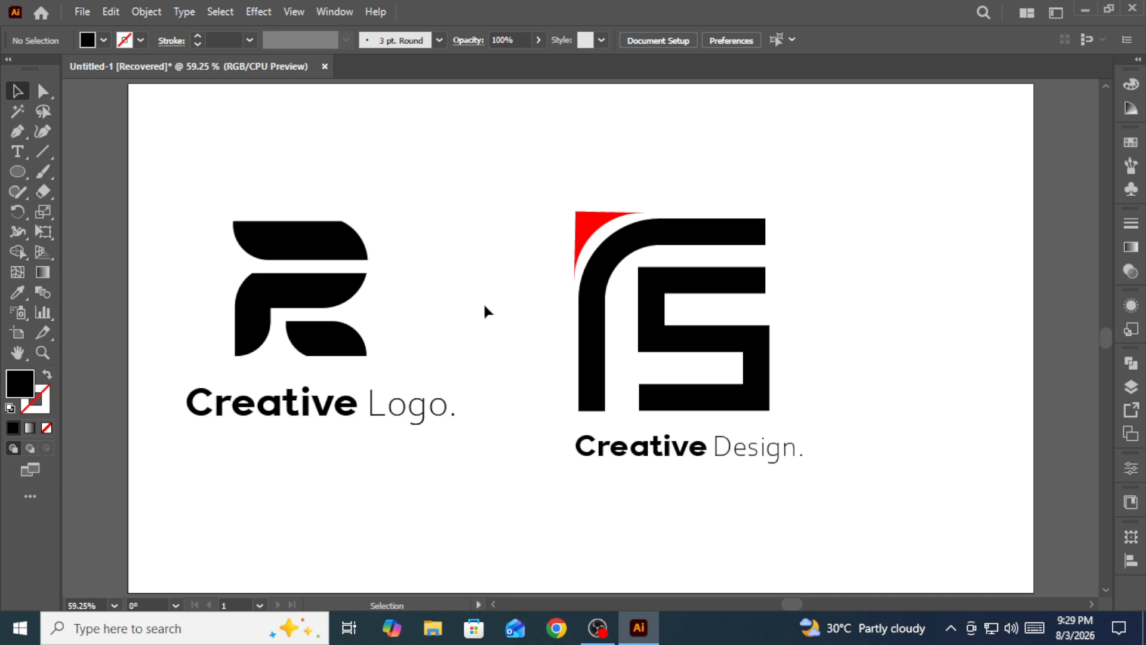
left_click_drag(178, 171, 453, 458)
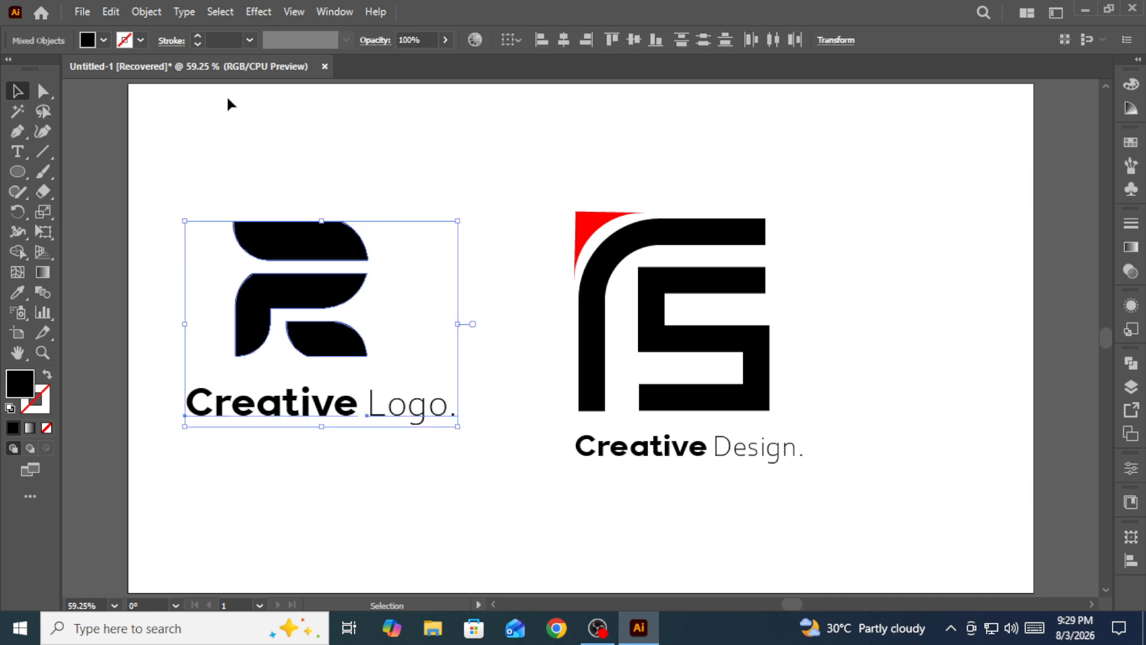
left_click(146, 11)
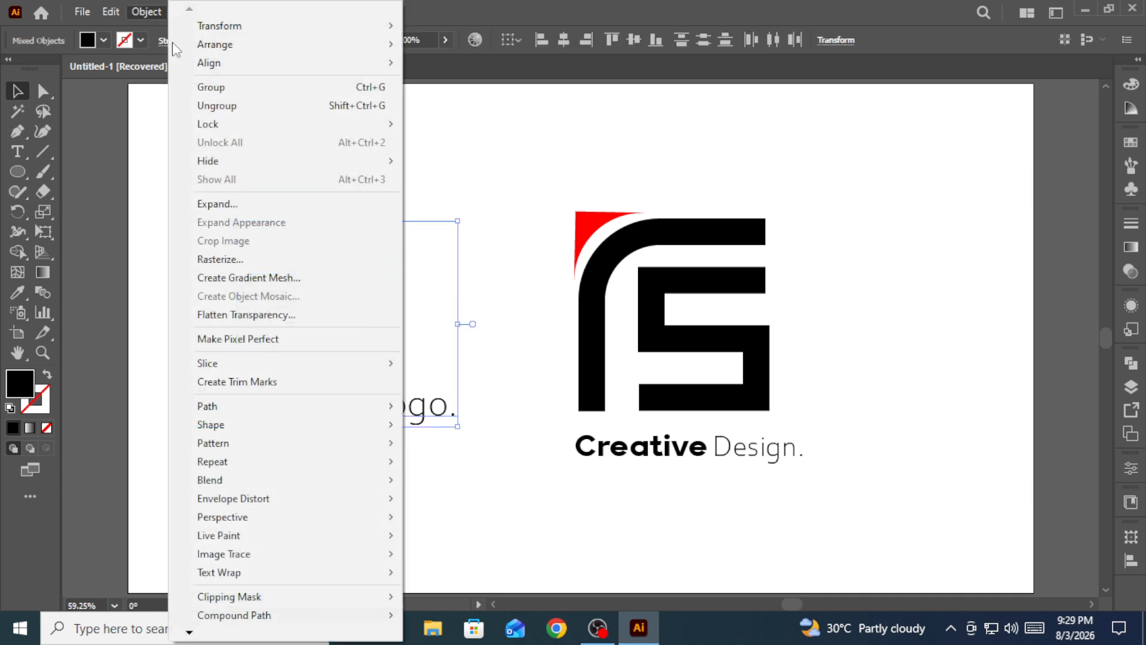
left_click(210, 88)
Step: Move the second mark's corner, curved and S-shaped pieces together to centre them above the "Creative Design." text, and deselect them
left_click_drag(517, 174, 817, 525)
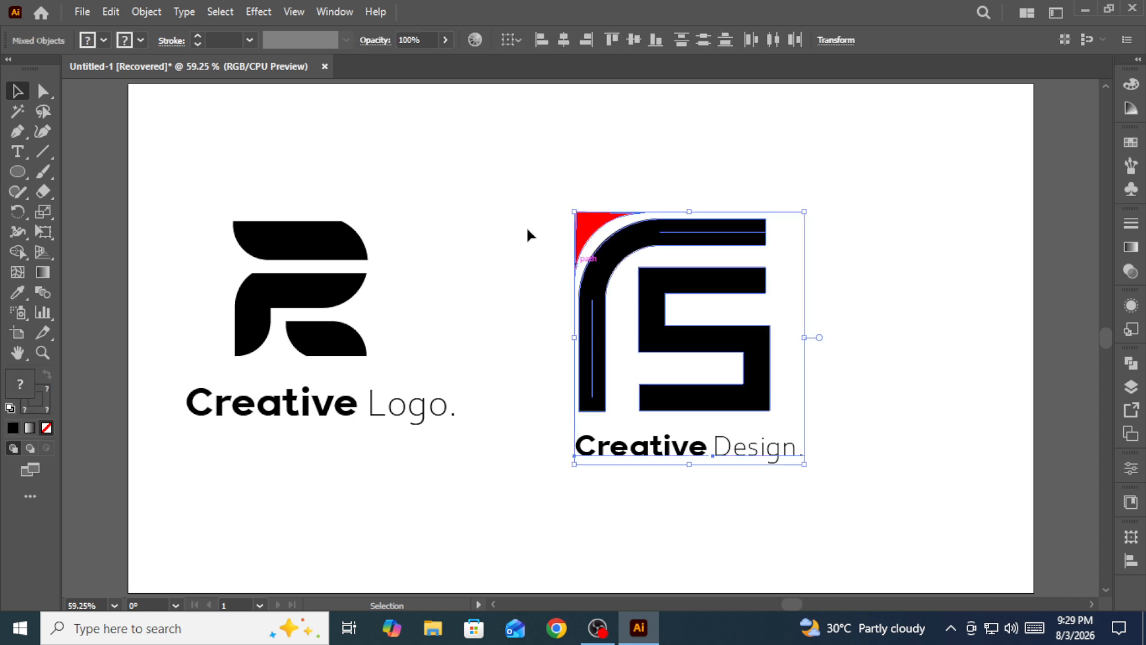
left_click(405, 109)
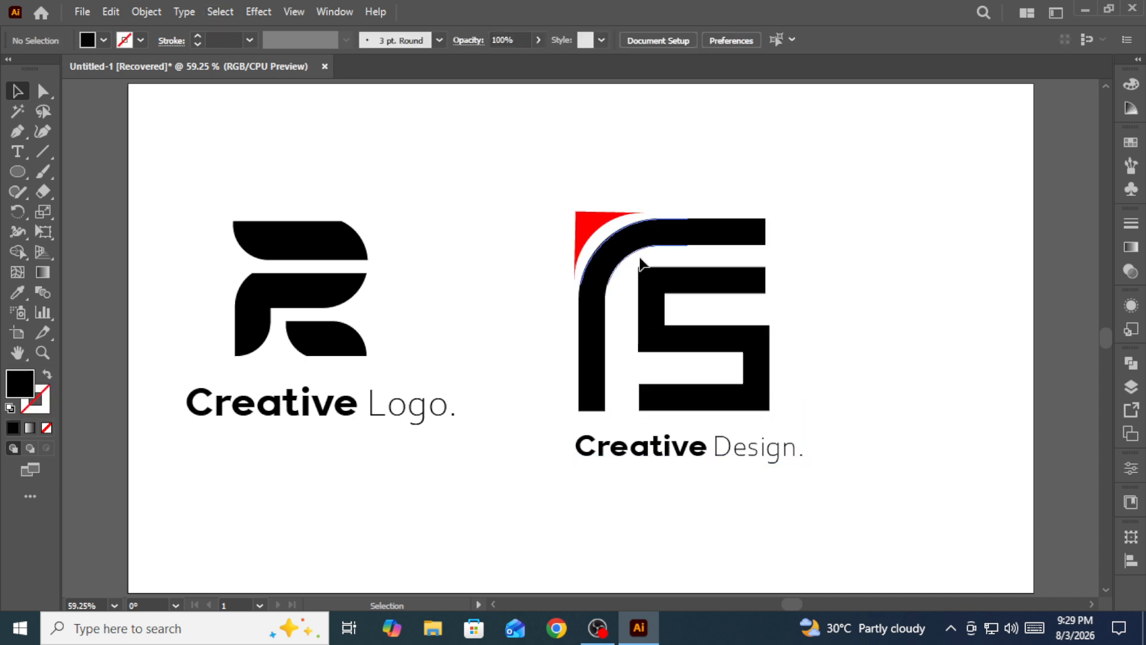
left_click(591, 222)
left_click(620, 248, "shift")
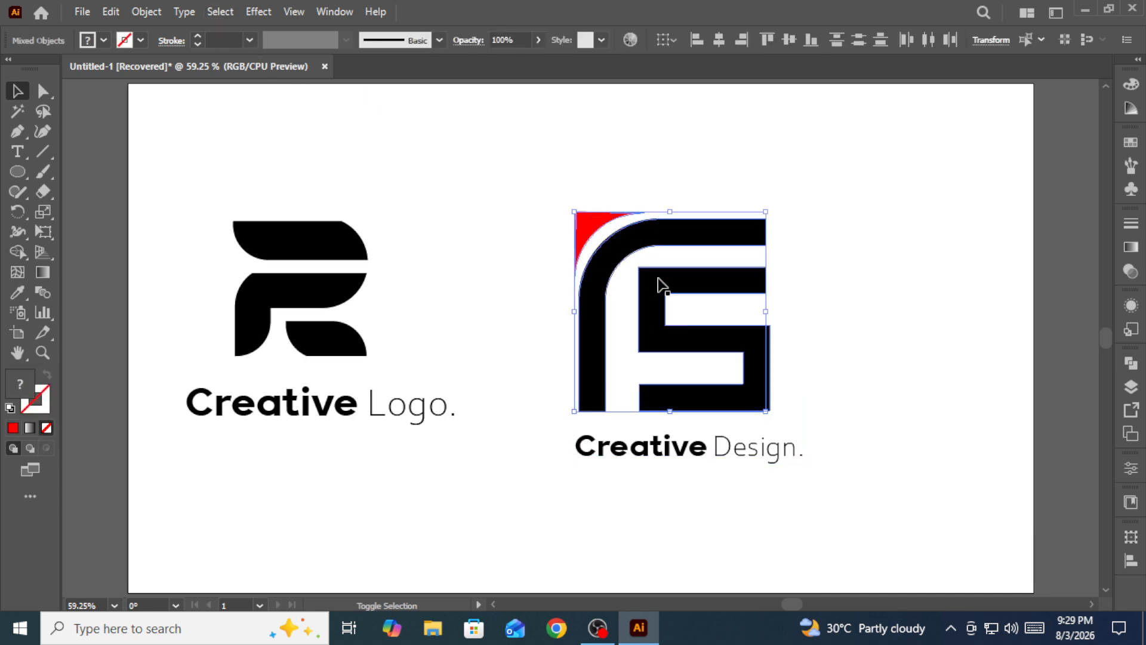
left_click_drag(661, 319, 897, 329)
left_click(591, 246)
left_click_drag(535, 215, 720, 381)
key("Delete")
left_click_drag(753, 155, 667, 300)
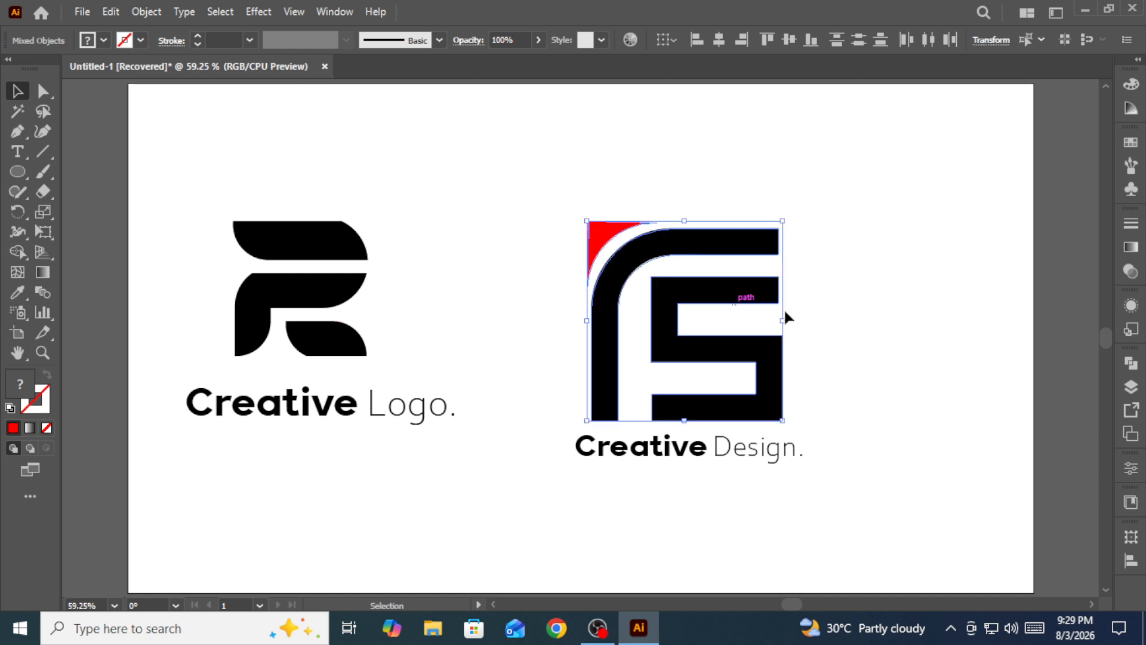
left_click(823, 251)
left_click(622, 403)
left_click(618, 519)
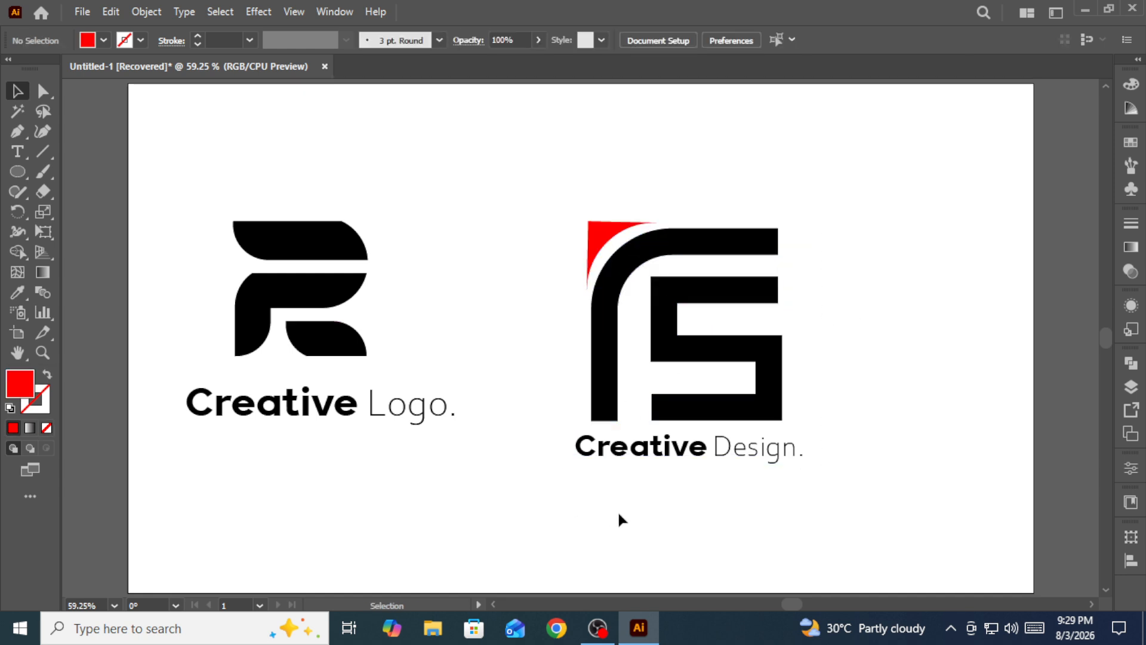
Step: Move the "Creative Design." text further below the second mark and enlarge it until it is wider than the mark
left_click_drag(638, 458, 568, 493)
left_click(818, 455)
left_click_drag(804, 447, 614, 488)
left_click(832, 453)
left_click_drag(782, 454, 830, 456)
left_click_drag(765, 449, 766, 481)
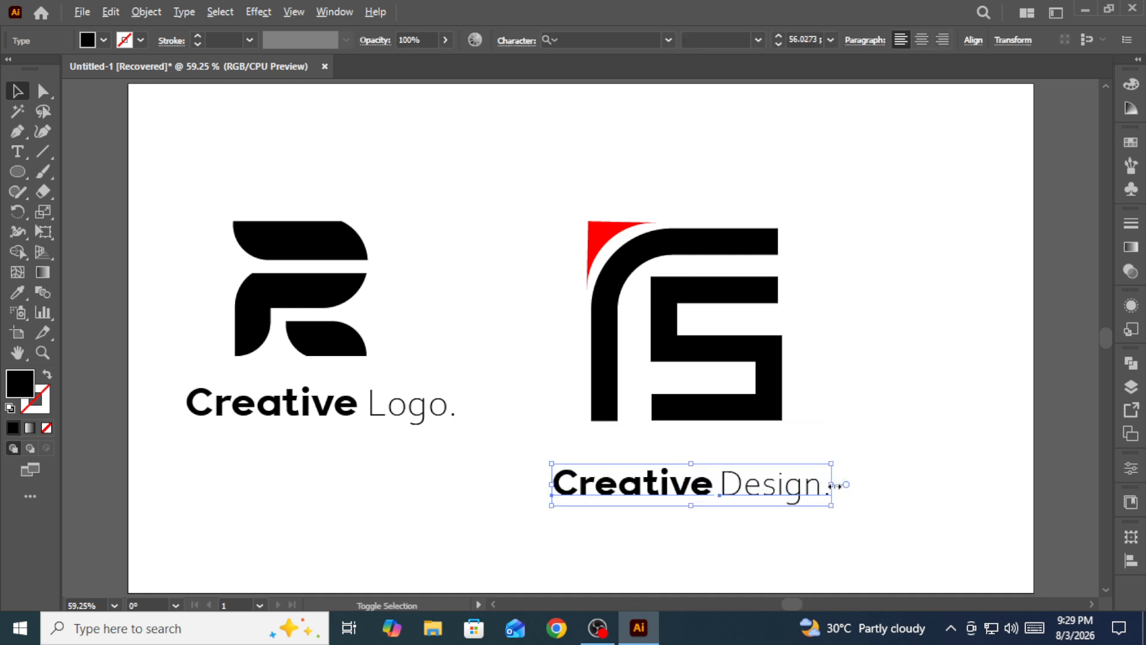
left_click_drag(836, 483, 845, 485)
left_click(803, 311)
Step: Enlarge the second mark's three pieces proportionally to fill the space above the "Creative Design." text
left_click_drag(651, 359, 636, 405)
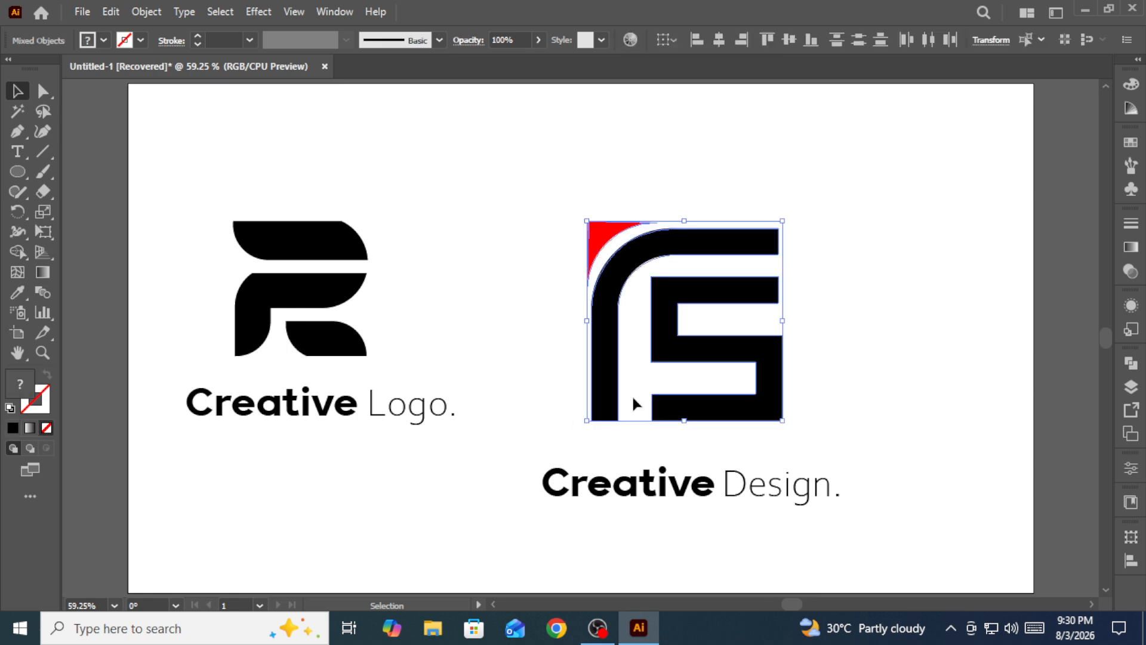
left_click_drag(783, 322, 812, 325)
left_click(876, 324)
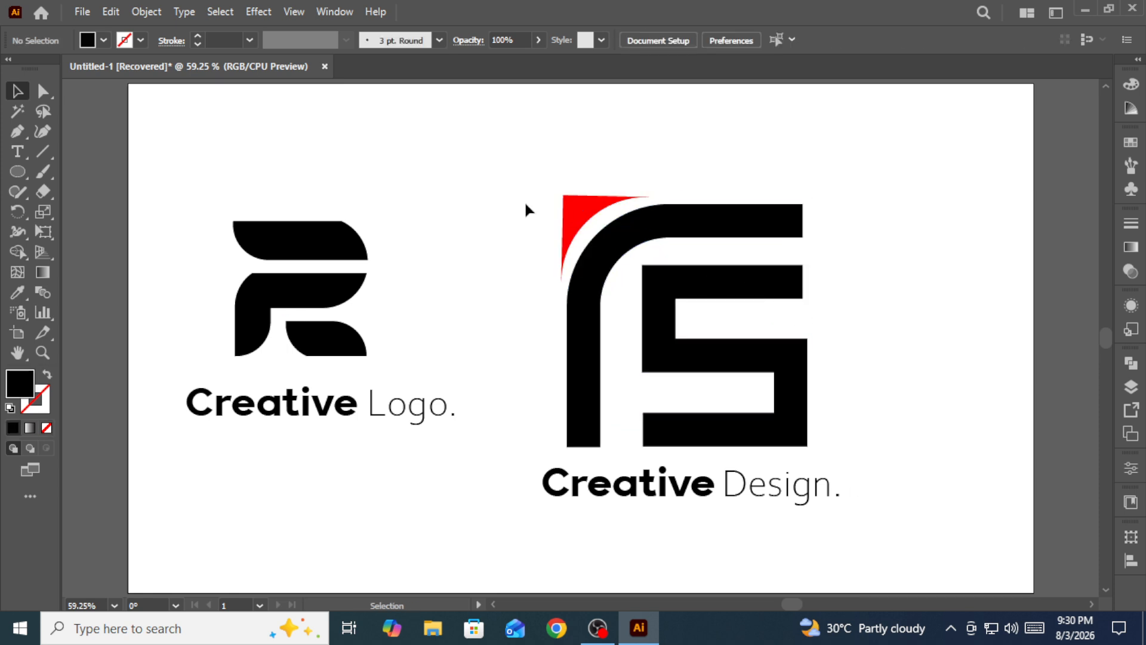
Step: Group the second mark with its "Creative Design." text and deselect the group
left_click_drag(519, 185, 843, 557)
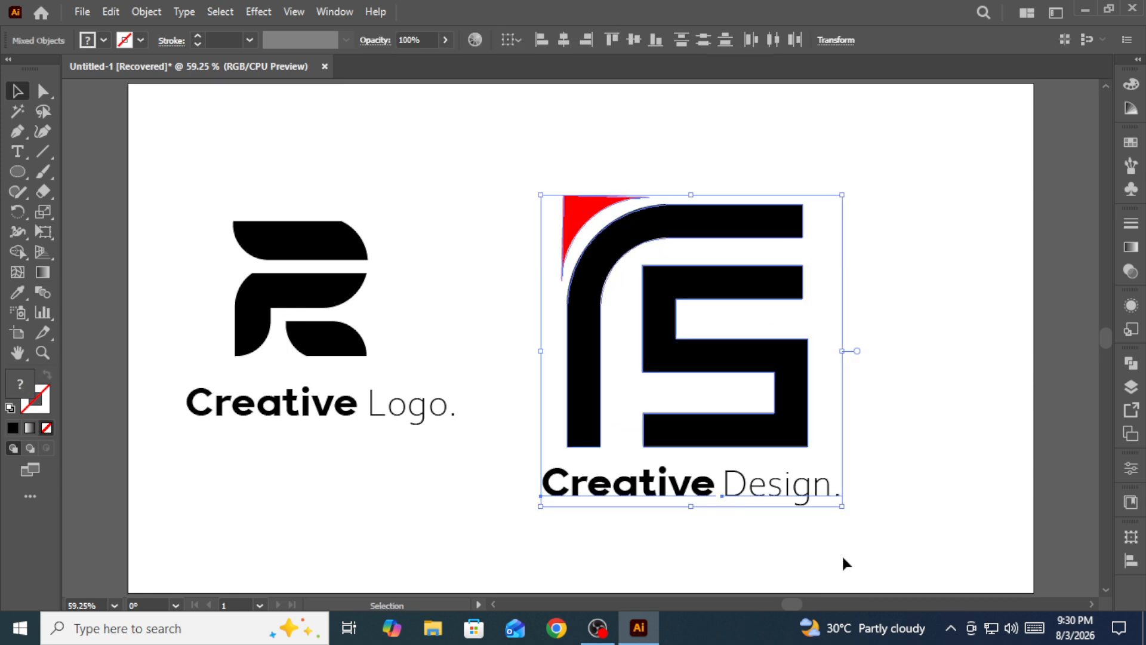
left_click(150, 12)
left_click(199, 87)
left_click(534, 167)
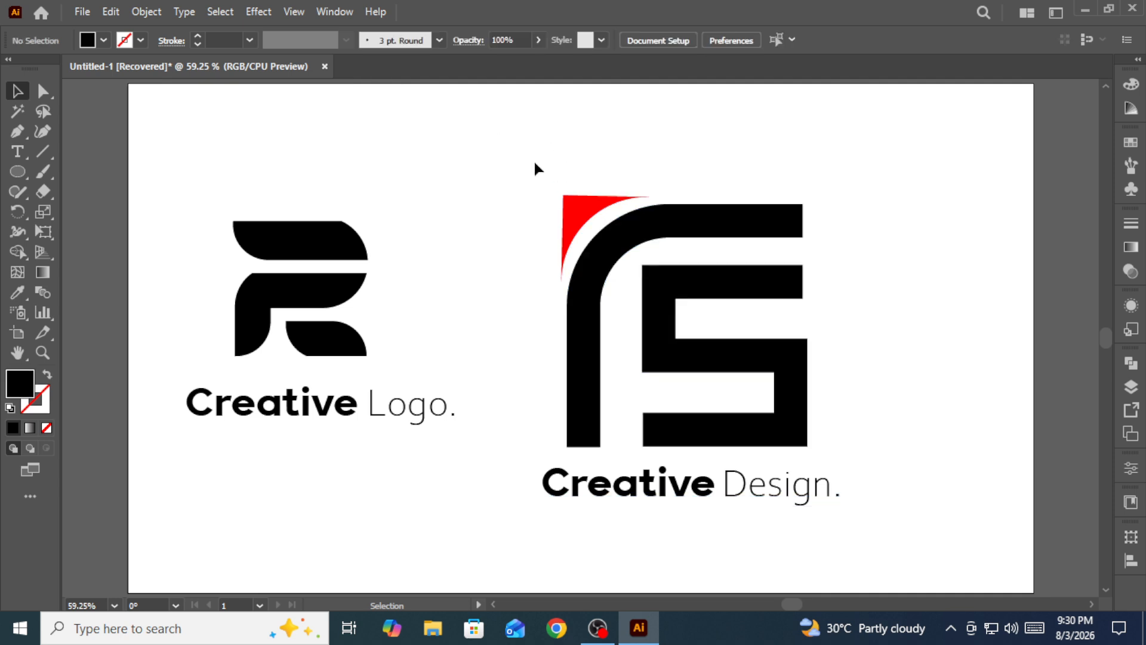
Step: Scale the second logo group down slightly and move it toward the artboard's right edge
left_click_drag(535, 168, 809, 577)
left_click_drag(843, 356, 814, 351)
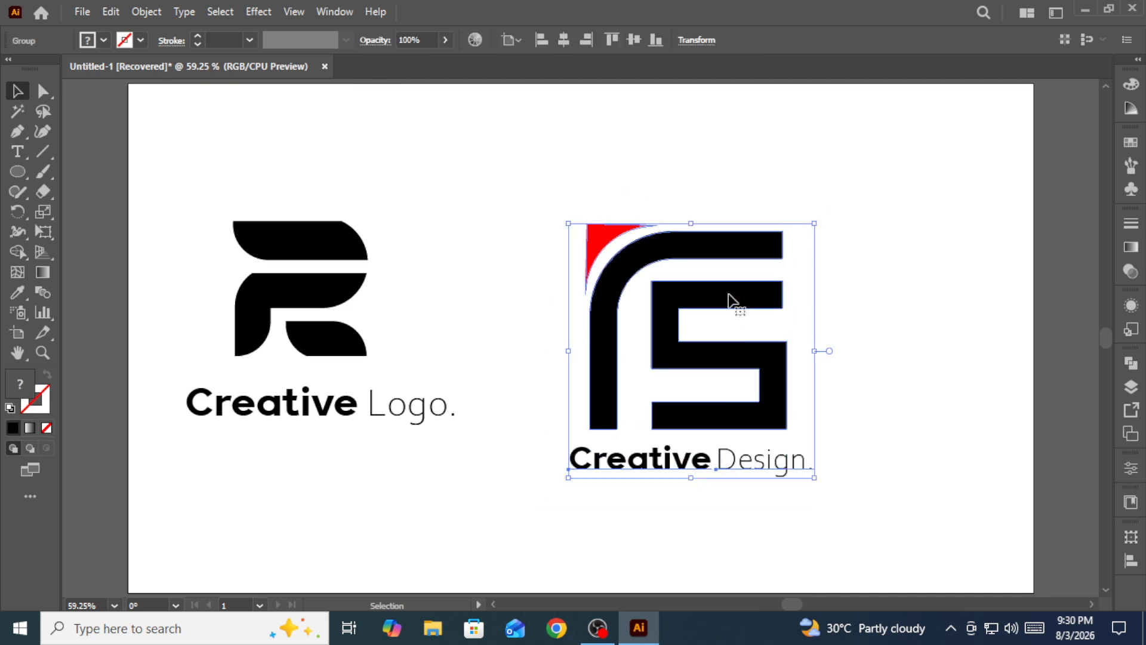
left_click_drag(729, 297, 863, 296)
left_click(555, 246)
Step: Enlarge the grouped R logo proportionally and reposition it on the artboard's left half
left_click_drag(338, 298, 175, 461)
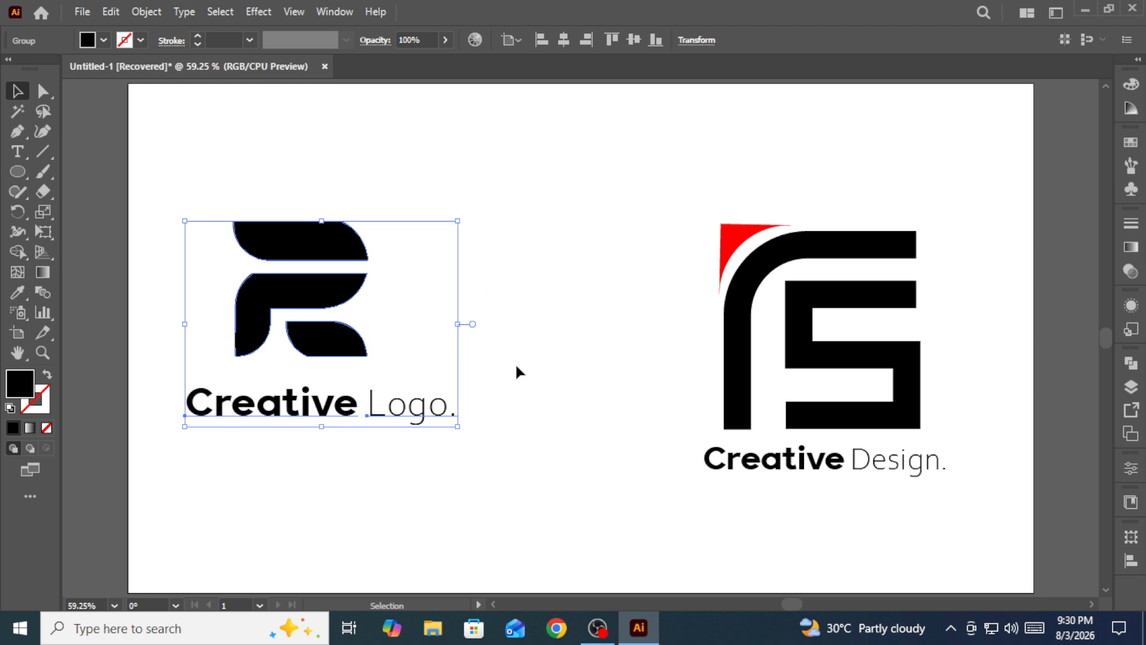
left_click_drag(461, 331, 491, 324)
left_click_drag(358, 299, 380, 320)
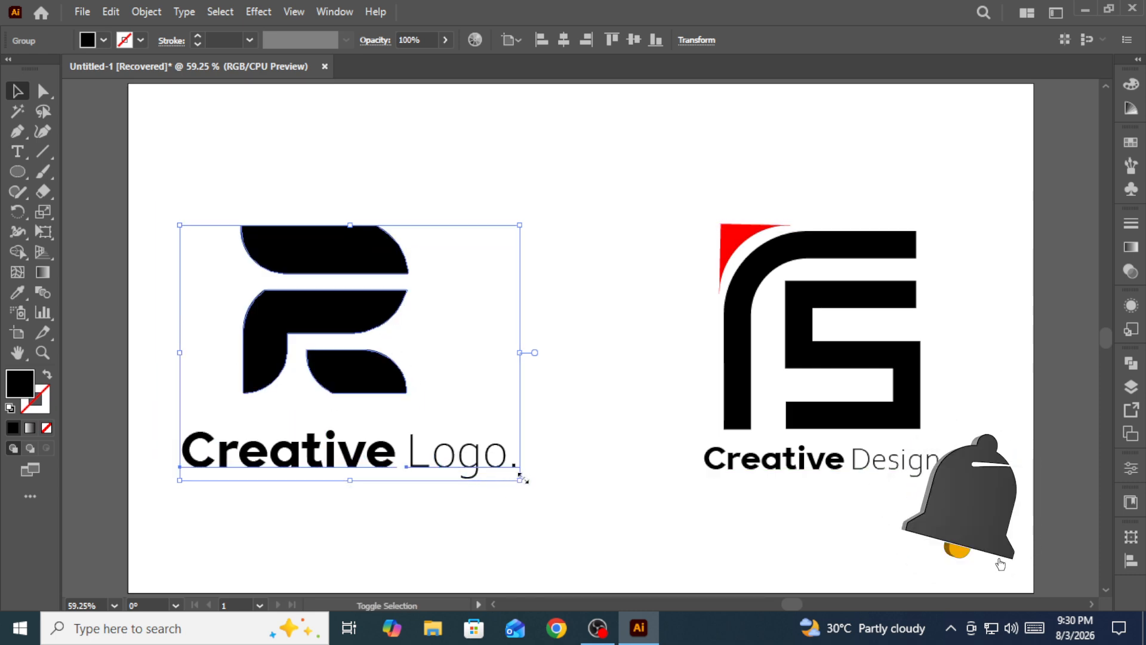
left_click_drag(520, 477, 546, 497)
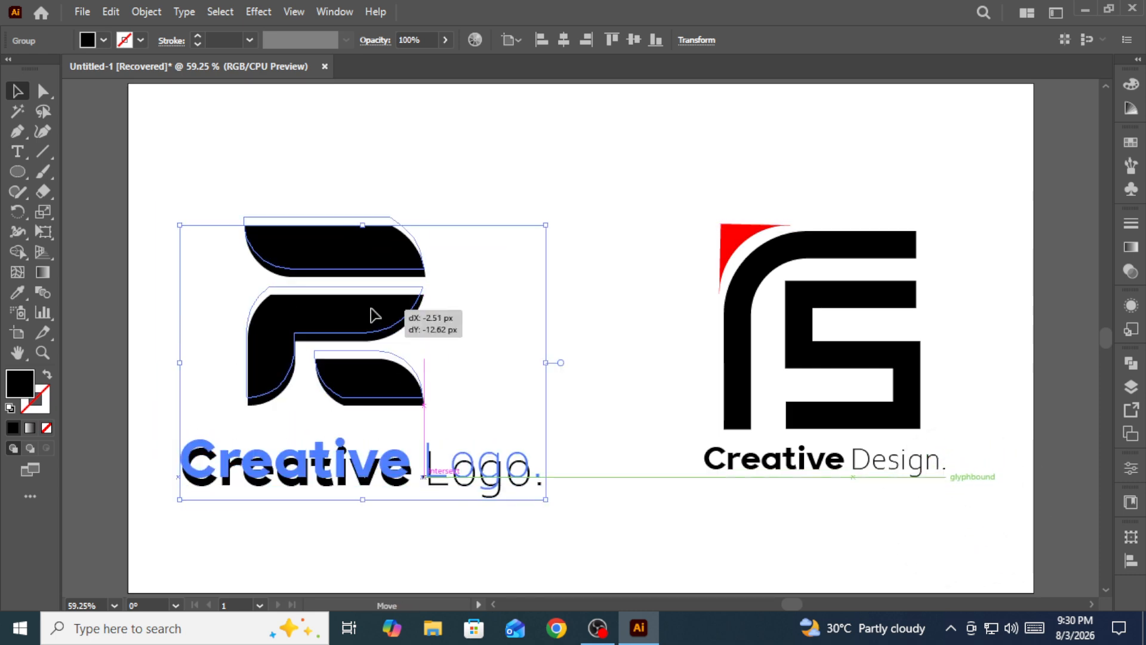